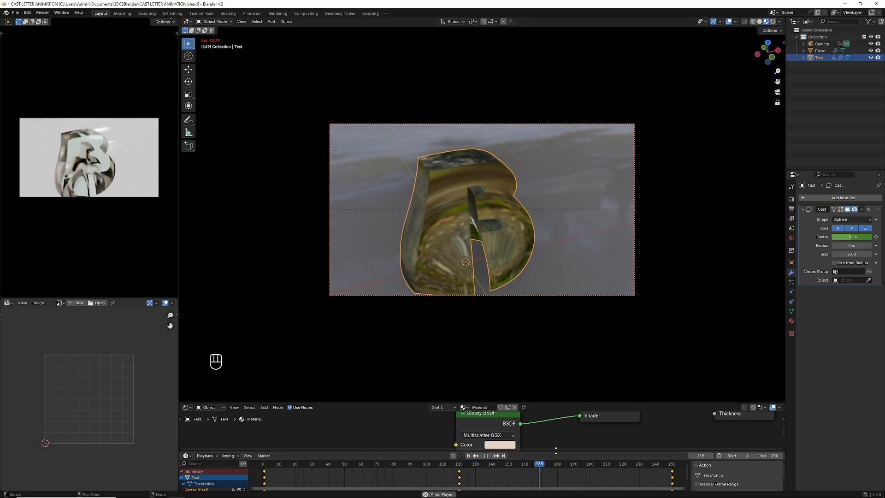
# Step: Enlarge the timeline to view the finished letter animation's keyframes and select the camera
pyautogui.moveTo(555, 450); pyautogui.dragTo(562, 426)
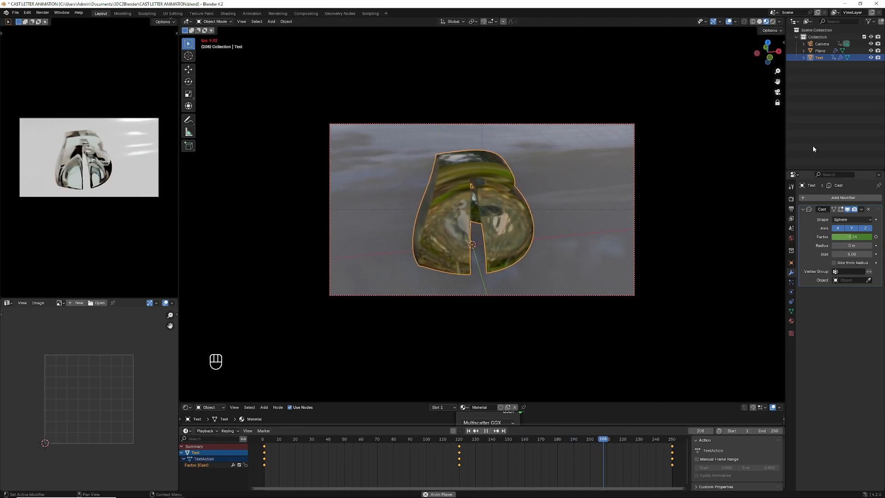
pyautogui.click(821, 45)
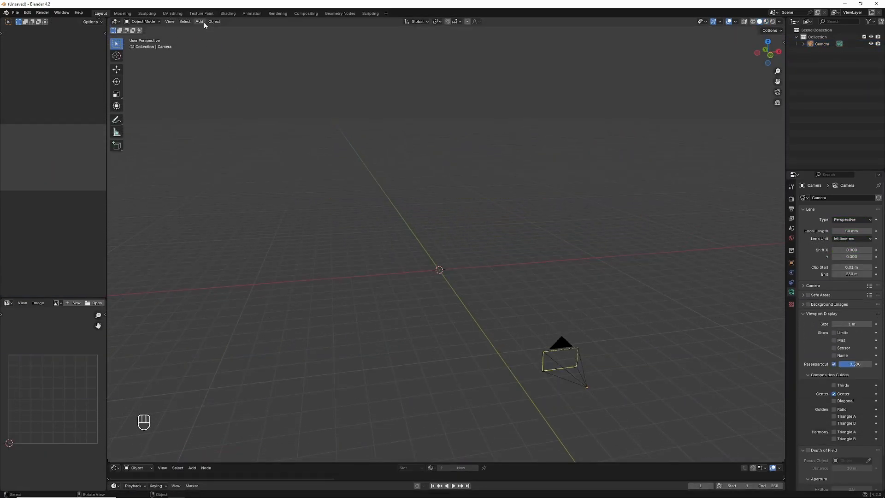
# Step: Add a text object at the origin and rotate it 90° about the global X axis
pyautogui.click(199, 22)
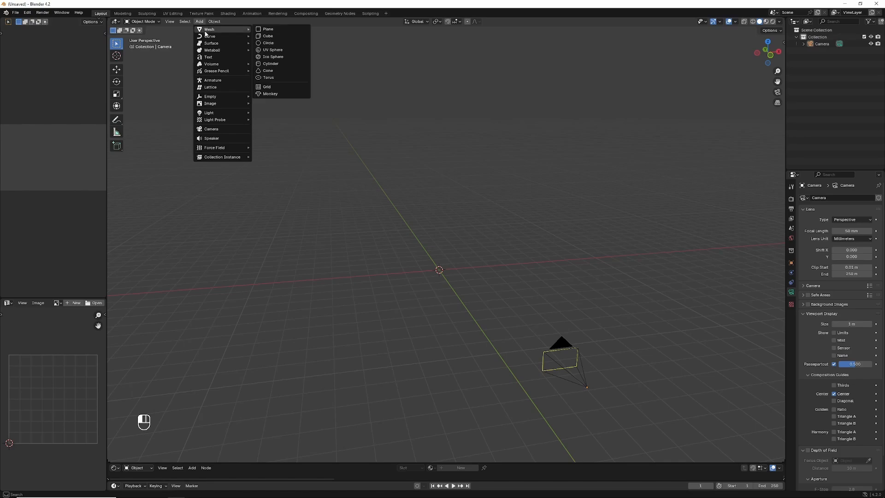
pyautogui.click(209, 57)
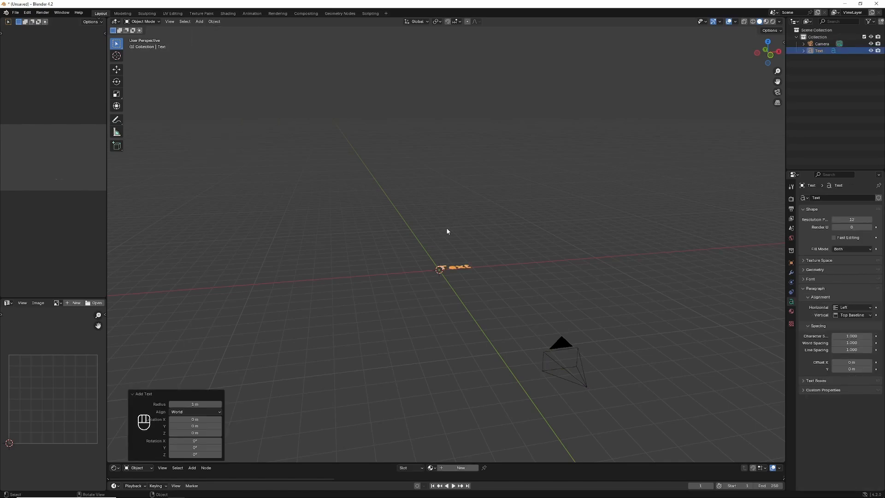
pyautogui.press('r')
pyautogui.press('x')
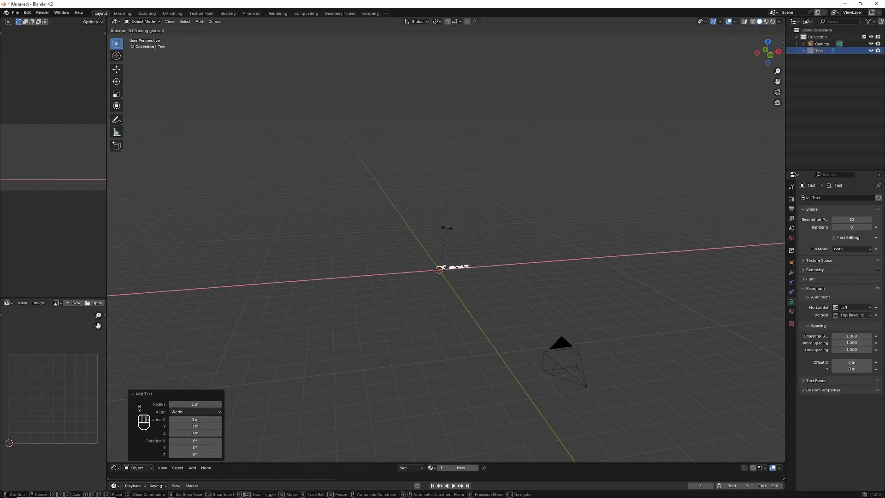
pyautogui.press('x')
pyautogui.press('x')
pyautogui.press('x')
pyautogui.press('x')
pyautogui.press('KP_9')
pyautogui.press('KP_0')
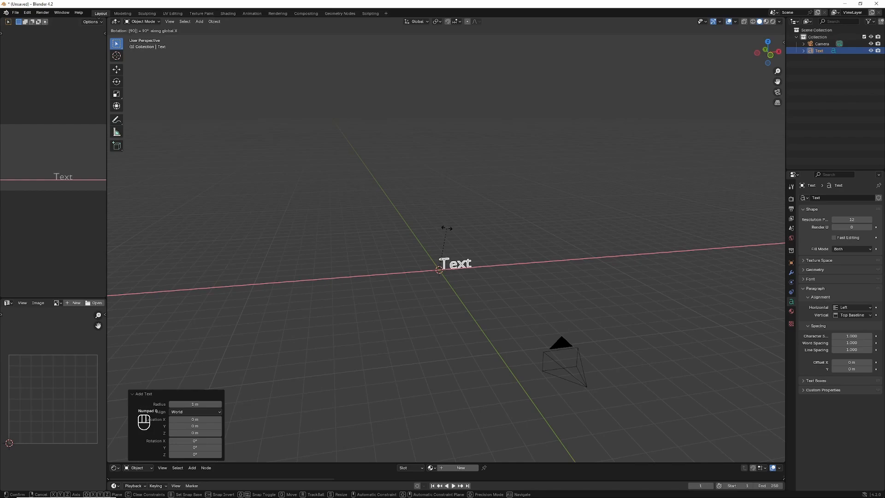
pyautogui.press('Return')
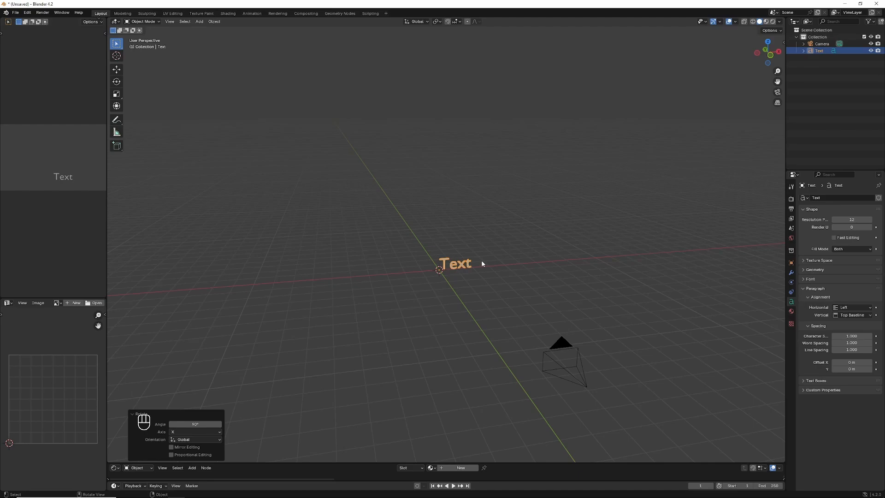
# Step: Replace the text object's default content with the single letter "B"
pyautogui.press('Tab')
pyautogui.press('BackSpace')
pyautogui.press('BackSpace')
pyautogui.press('BackSpace')
pyautogui.press('BackSpace')
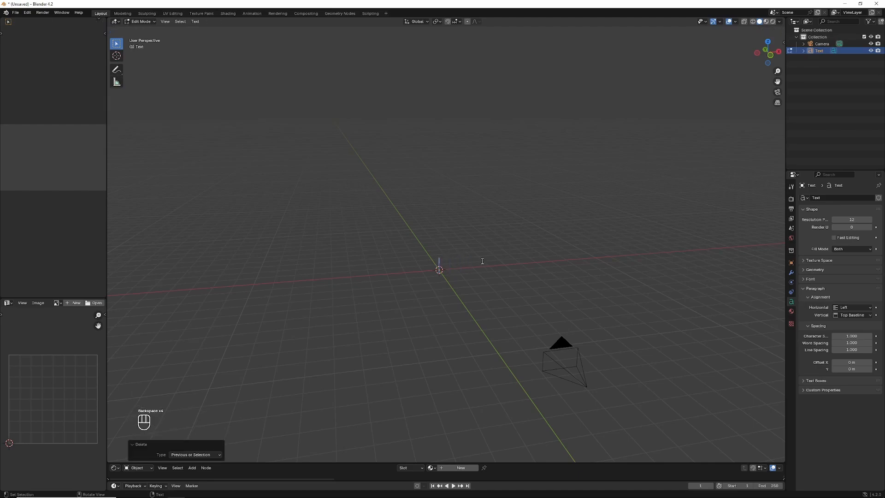
pyautogui.write('B')
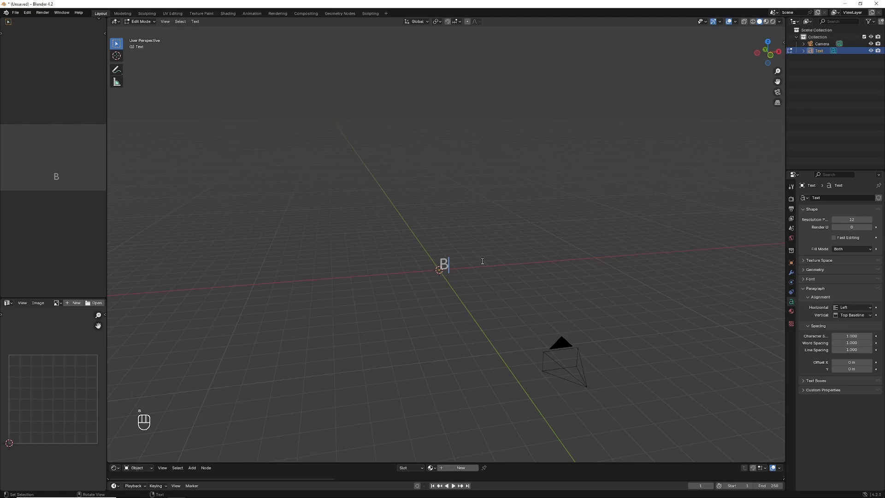
pyautogui.press('Tab')
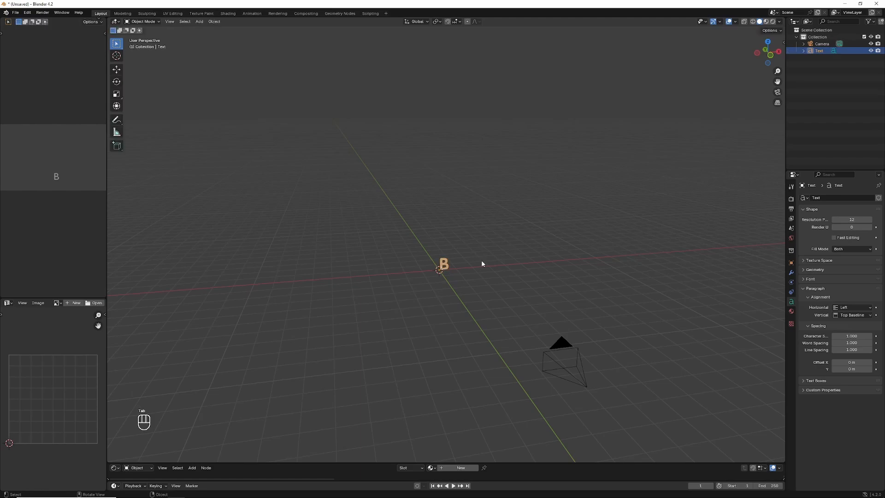
# Step: Scale the letter B up uniformly by about 5.35 and apply its scale
pyautogui.press('s')
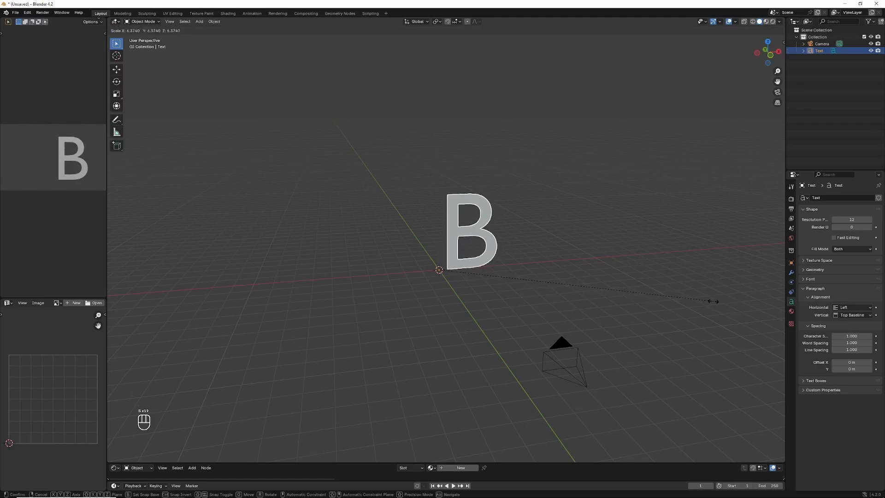
pyautogui.click(668, 302)
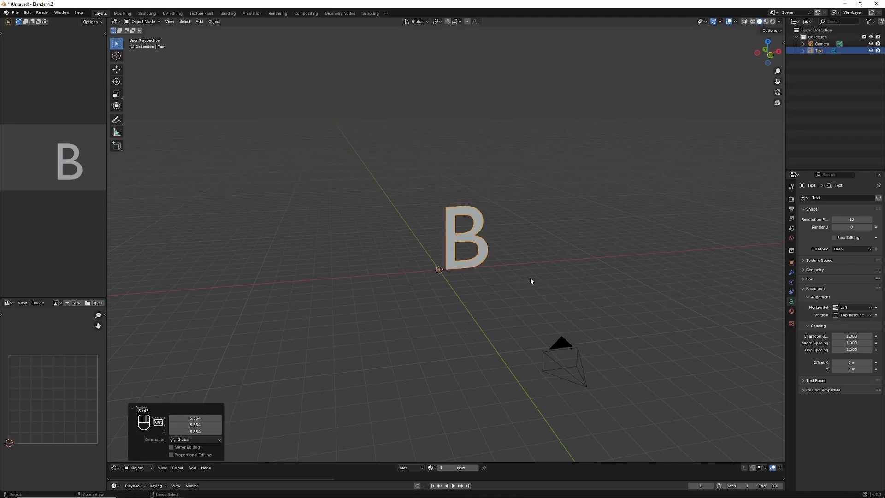
pyautogui.hotkey('ctrl', 'a')
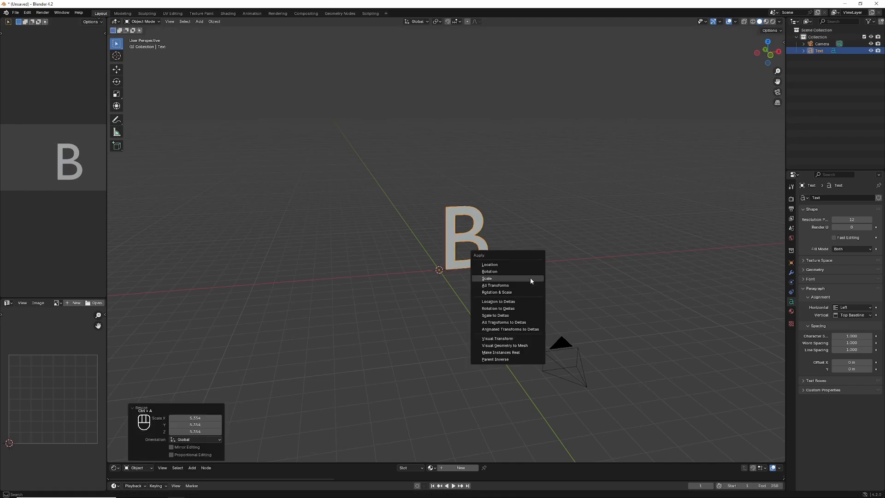
pyautogui.click(531, 279)
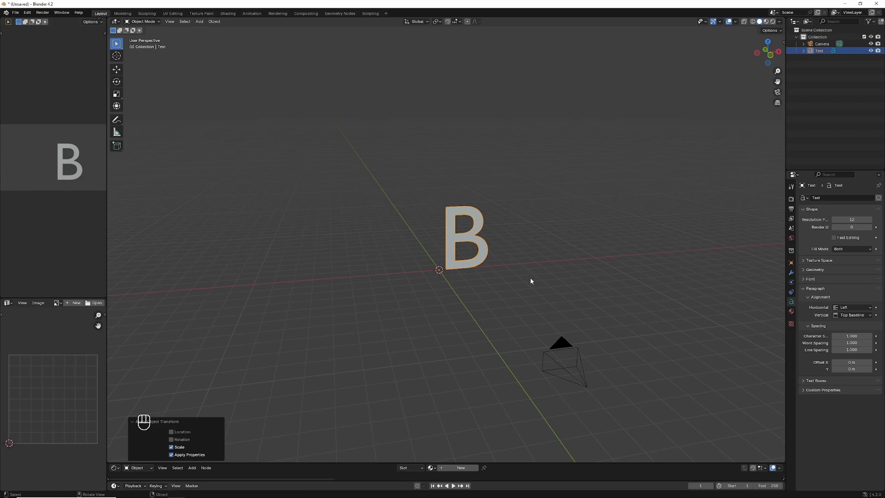
# Step: Center the letter's horizontal alignment and load Bauhaus 93 Regular as its regular font
pyautogui.click(852, 308)
pyautogui.click(848, 322)
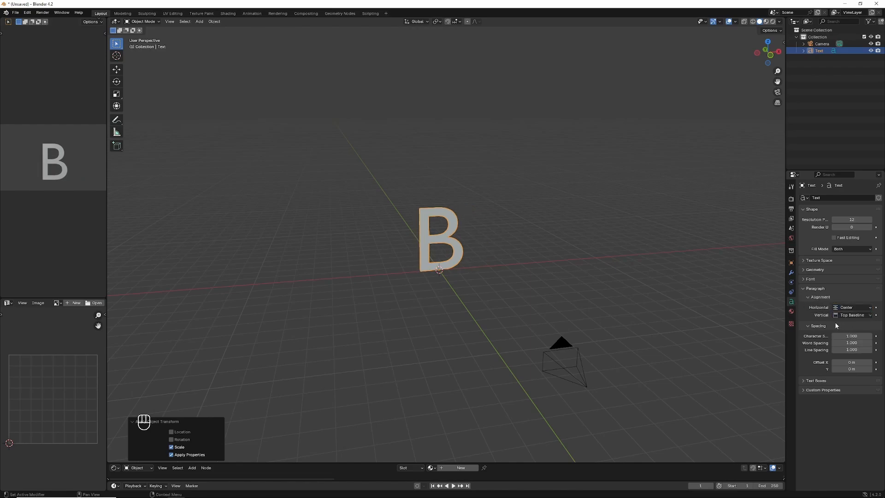
pyautogui.click(812, 278)
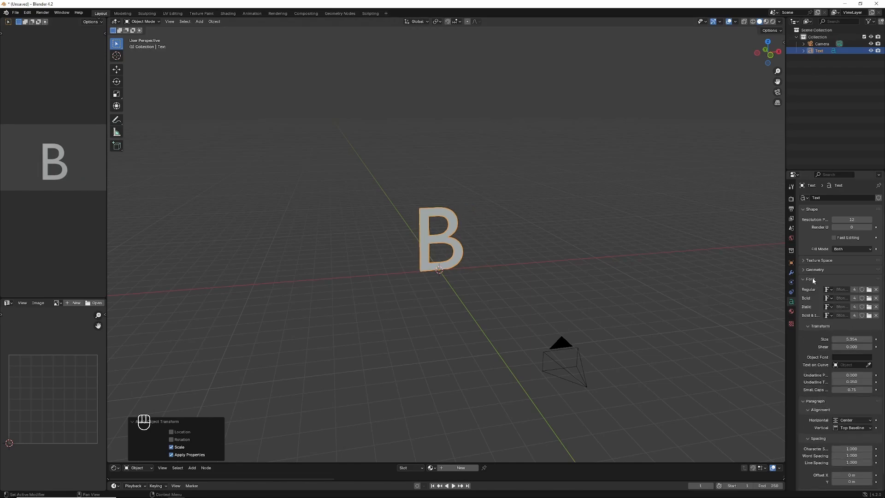
pyautogui.click(869, 290)
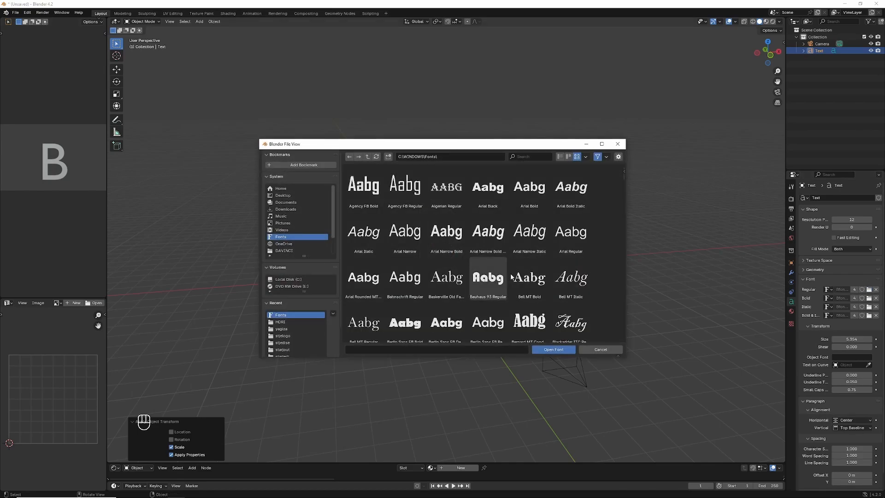
pyautogui.click(486, 278)
pyautogui.click(554, 350)
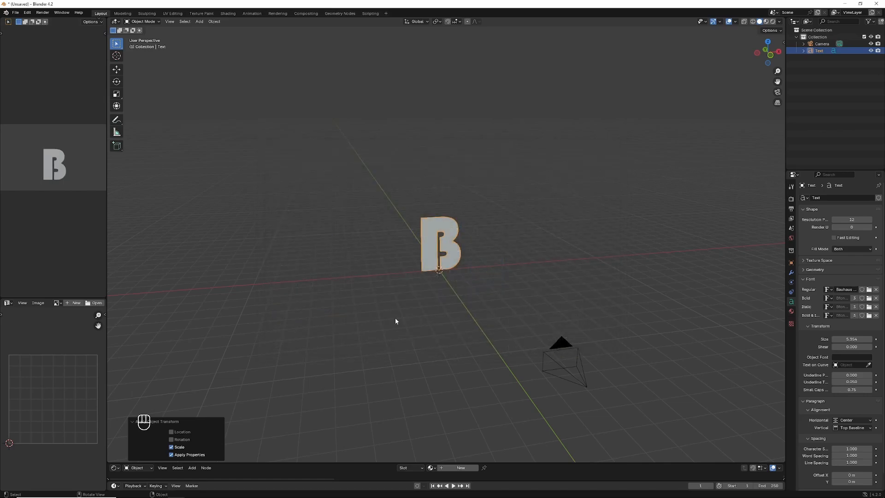
# Step: Extrude the letter's geometry by 0.5 m and convert the text object to a mesh
pyautogui.click(806, 270)
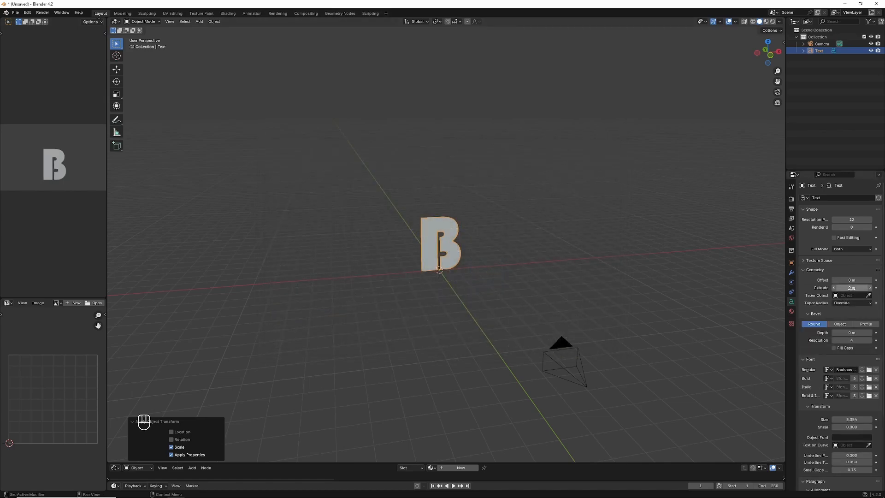
pyautogui.moveTo(850, 287); pyautogui.dragTo(883, 287)
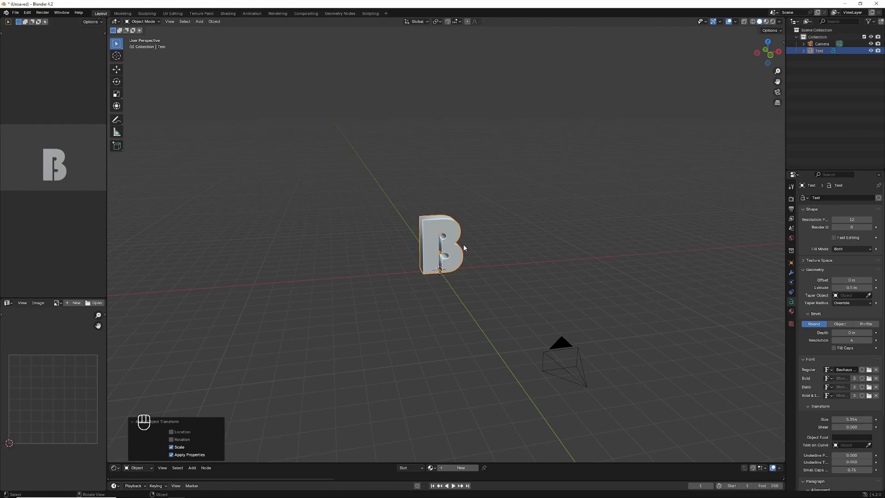
pyautogui.rightClick(438, 228)
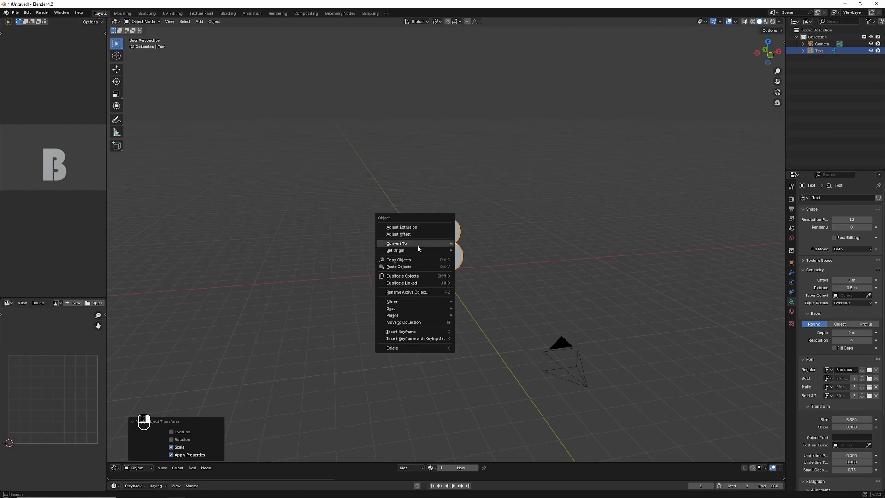
pyautogui.moveTo(412, 244)
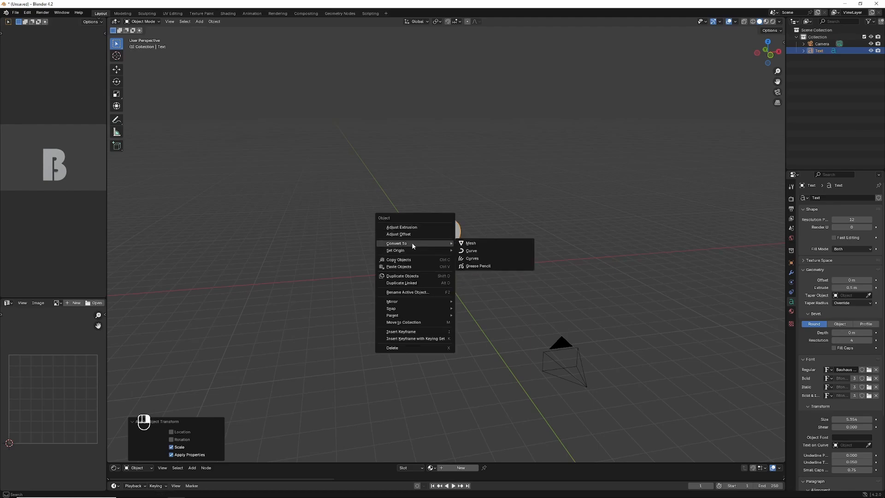
pyautogui.click(494, 241)
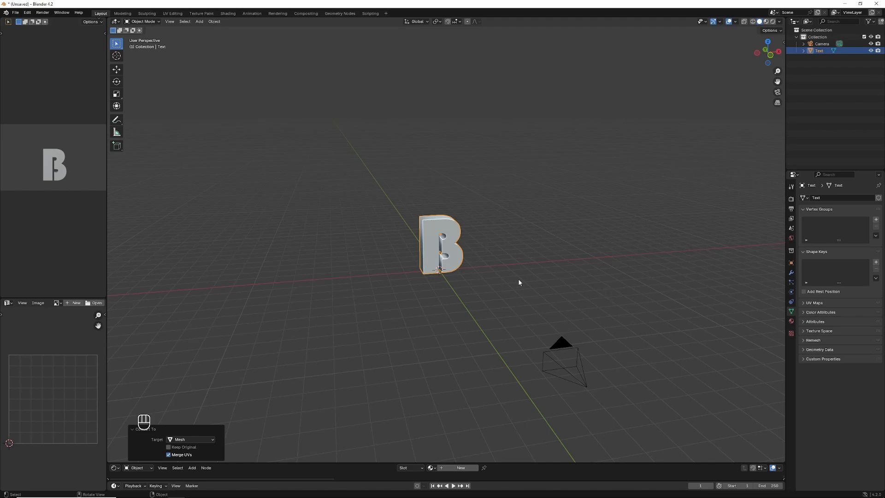
# Step: Add a Remesh modifier to the letter in Sharp mode, with Remove Disconnected off and Smooth Shading on
pyautogui.click(790, 273)
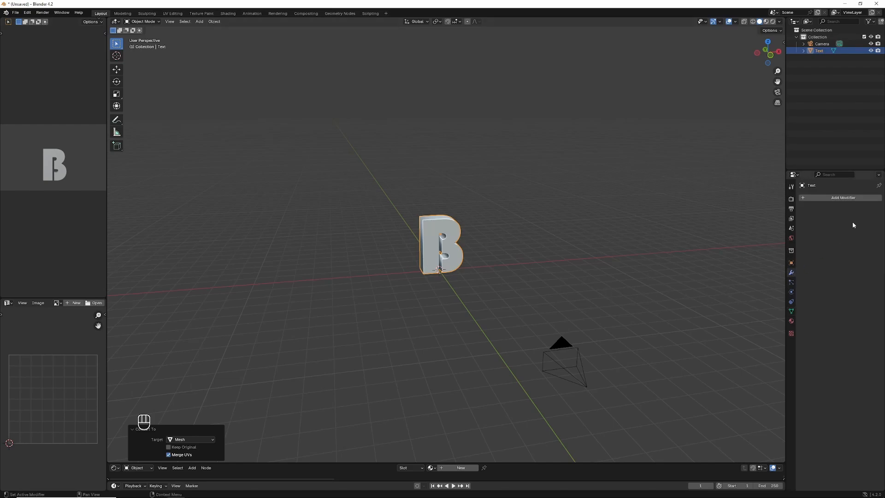
pyautogui.click(847, 198)
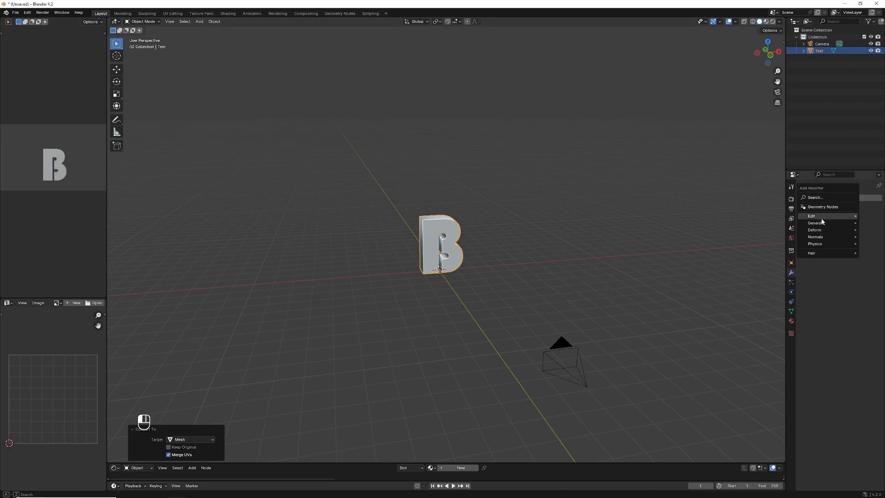
pyautogui.moveTo(825, 223)
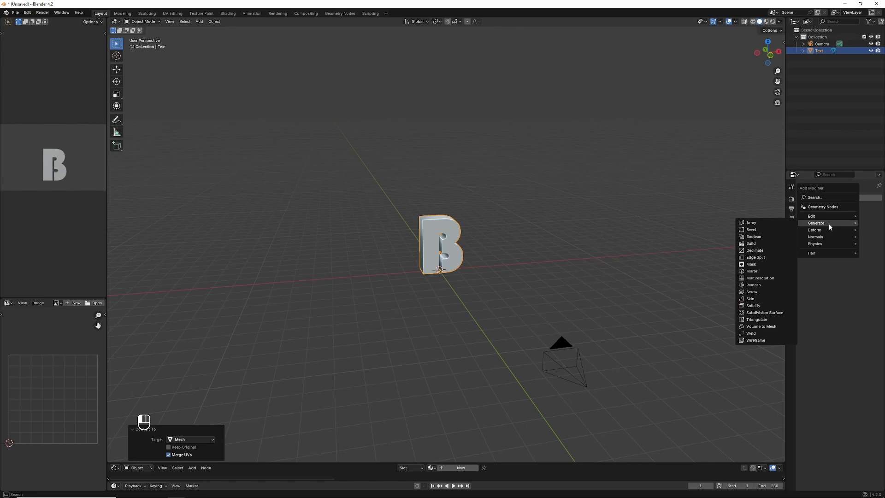
pyautogui.click(758, 286)
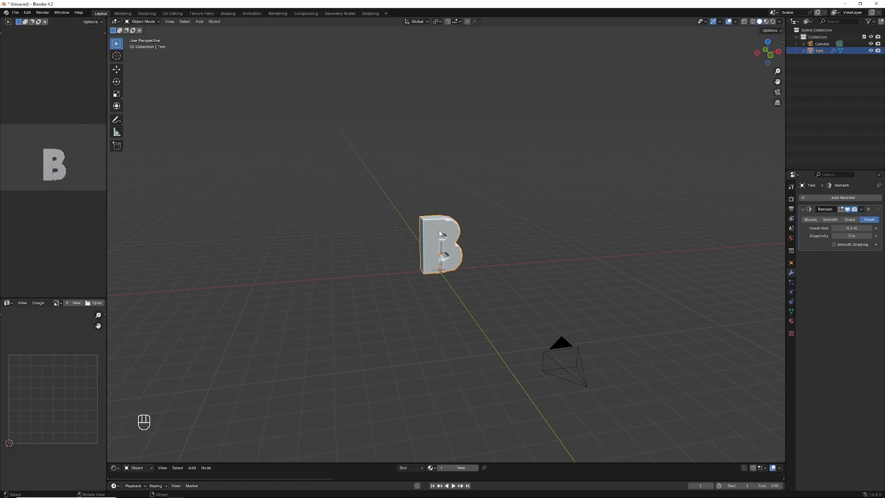
pyautogui.click(851, 220)
pyautogui.click(834, 252)
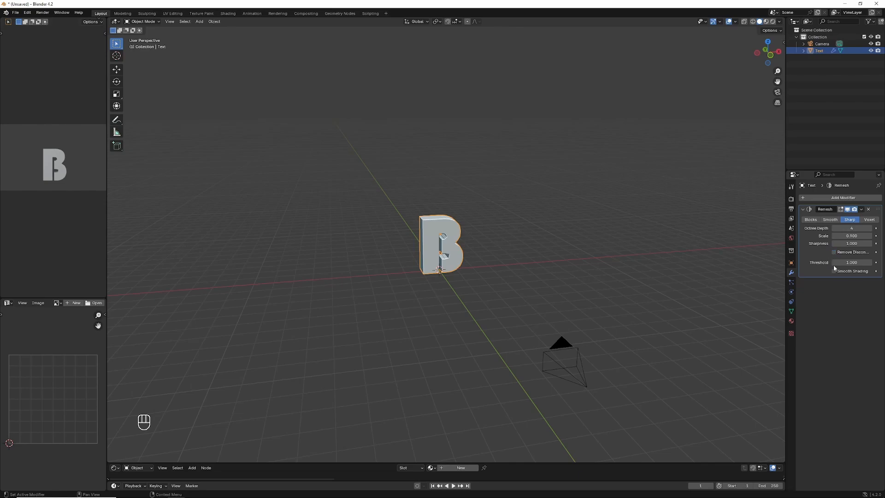
pyautogui.click(834, 271)
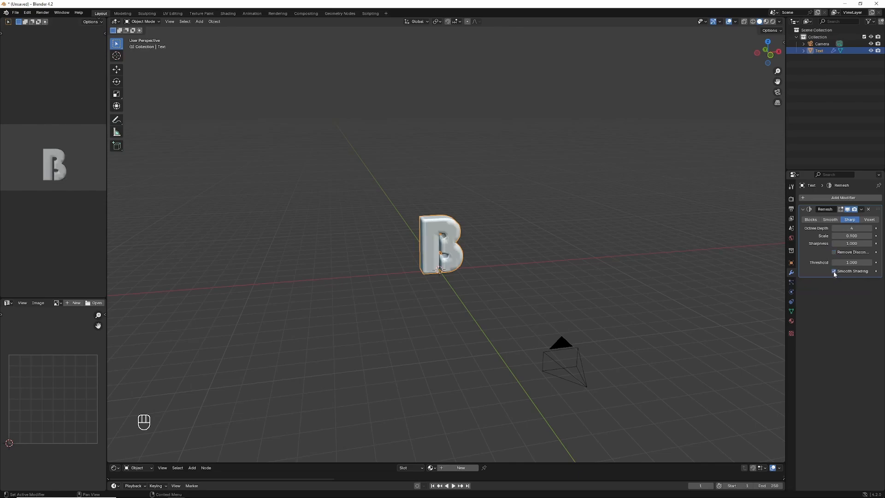
# Step: Set the Remesh modifier's octree depth to 8, checking the letter's edges up close
pyautogui.click(869, 228)
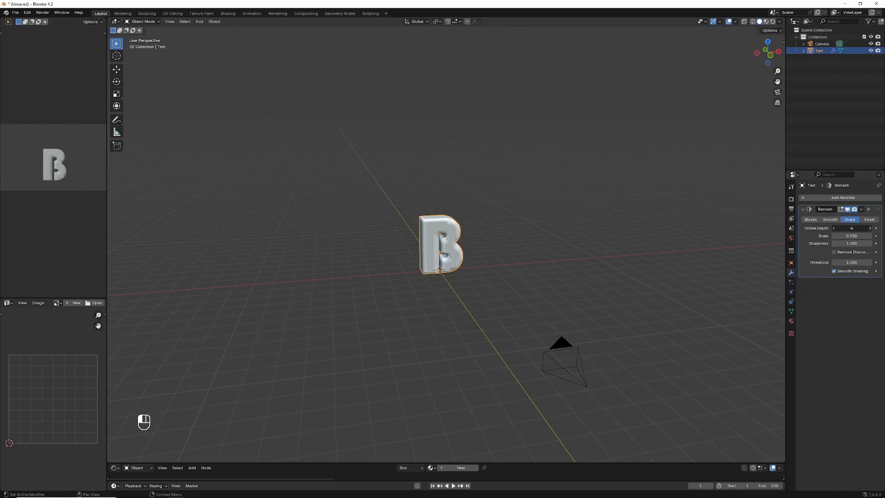
pyautogui.click(869, 228)
pyautogui.click(870, 228)
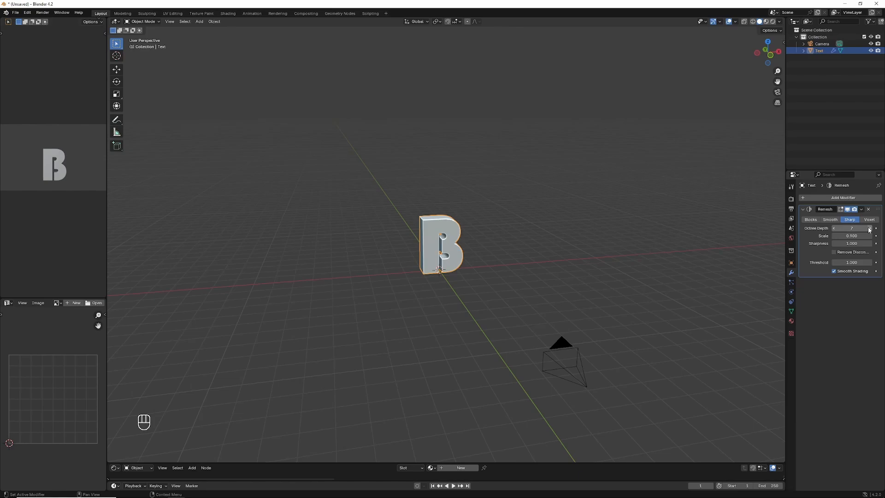
pyautogui.click(870, 228)
pyautogui.scroll(5, 543, 249)
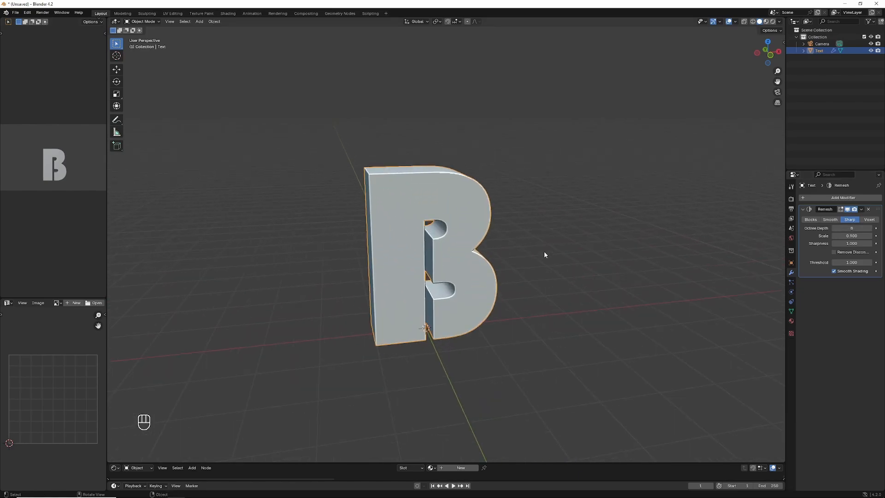
pyautogui.scroll(3, 544, 252)
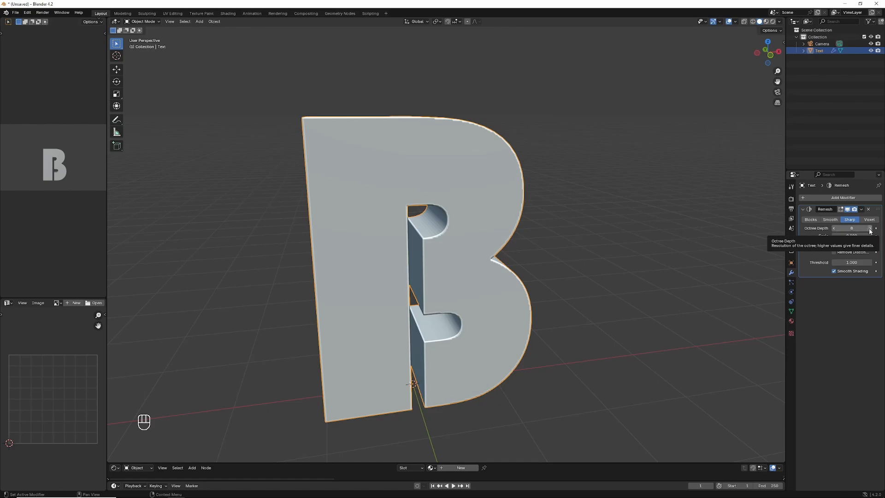
pyautogui.click(832, 229)
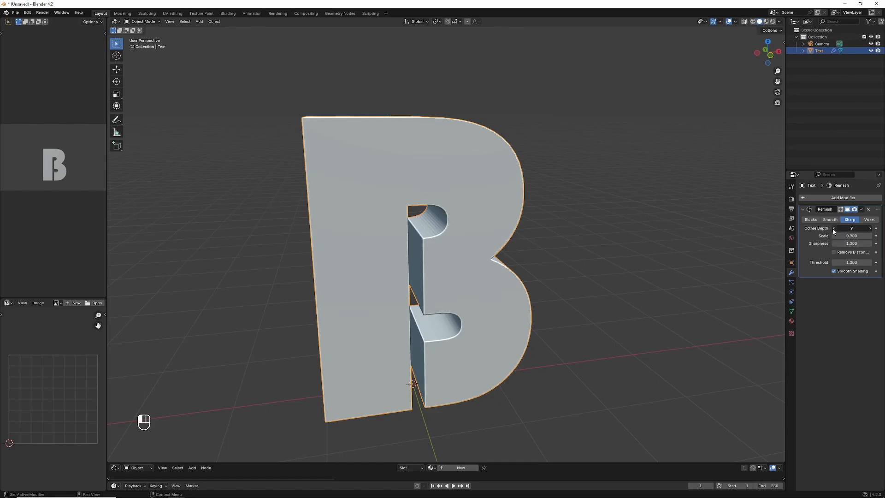
# Step: Apply the letter's Remesh modifier, and add and apply a Catmull-Clark Subdivision Surface modifier with 1 viewport level
pyautogui.click(861, 209)
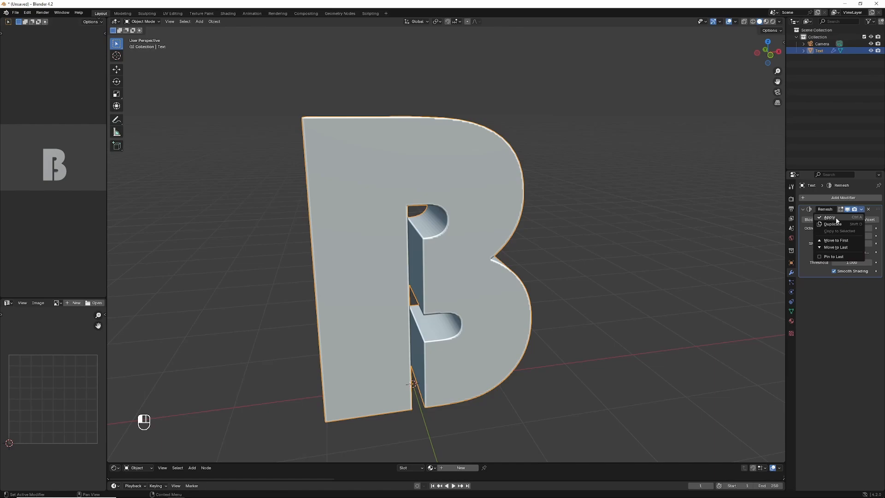
pyautogui.click(829, 217)
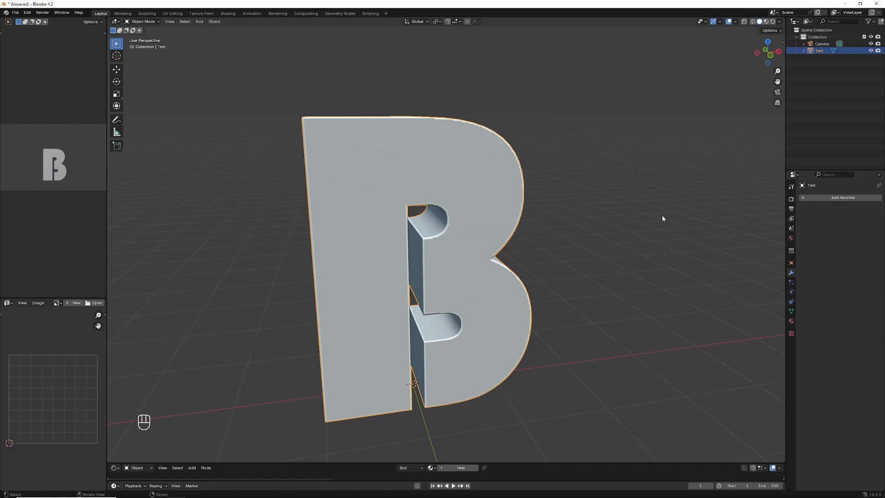
pyautogui.click(840, 197)
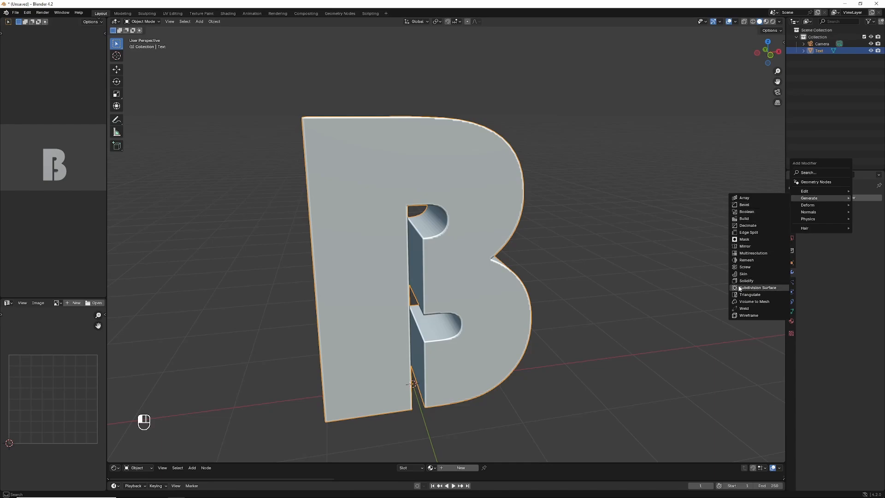
pyautogui.click(762, 287)
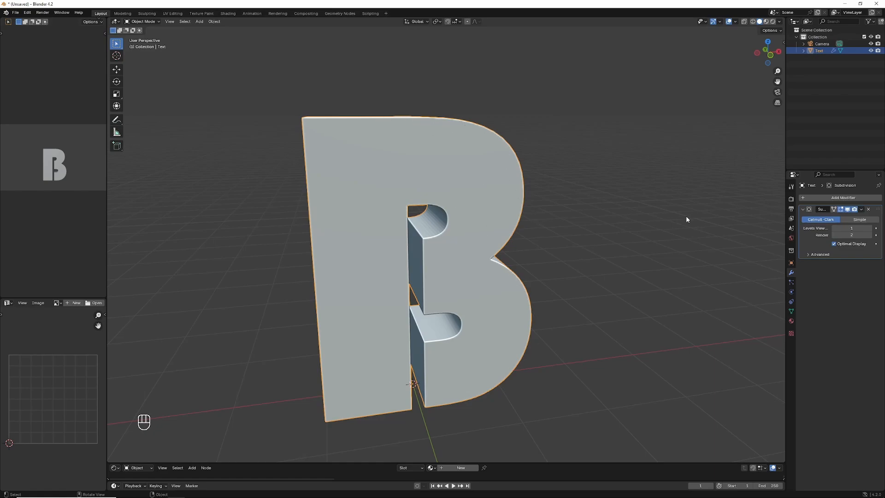
pyautogui.click(862, 209)
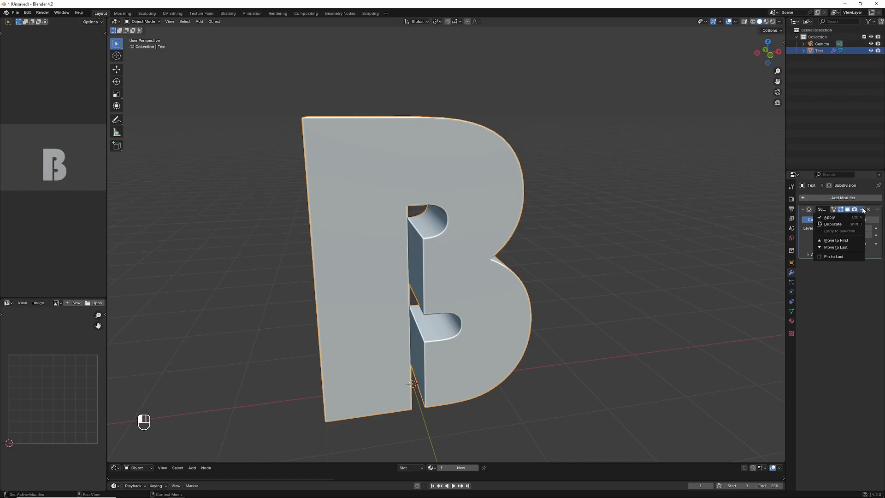
pyautogui.click(839, 217)
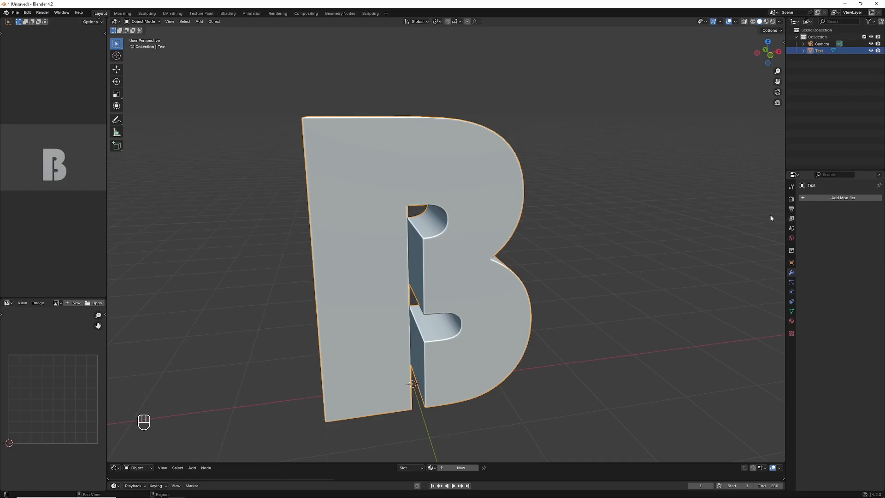
# Step: Add a Cast modifier to the letter
pyautogui.scroll(-5, 582, 185)
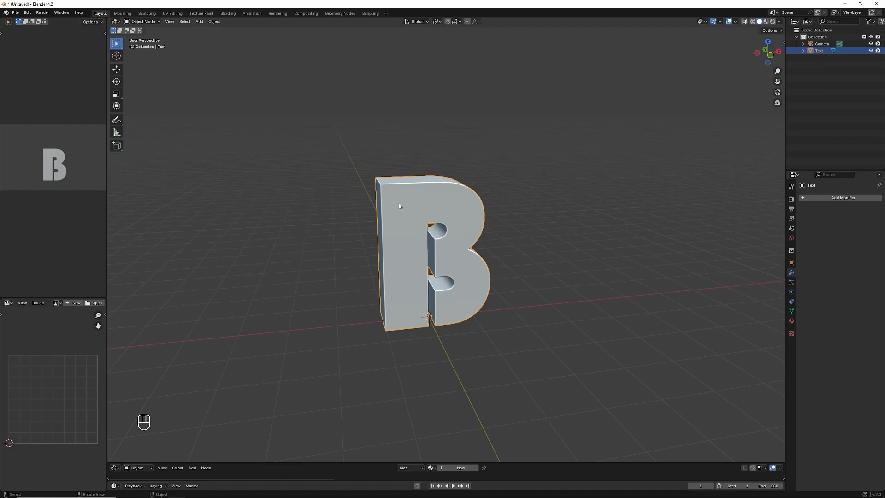
pyautogui.click(837, 199)
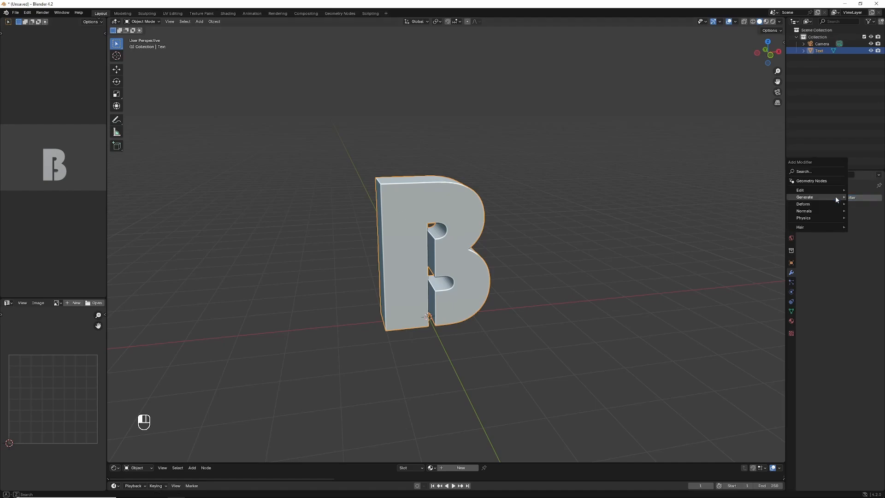
pyautogui.moveTo(837, 199)
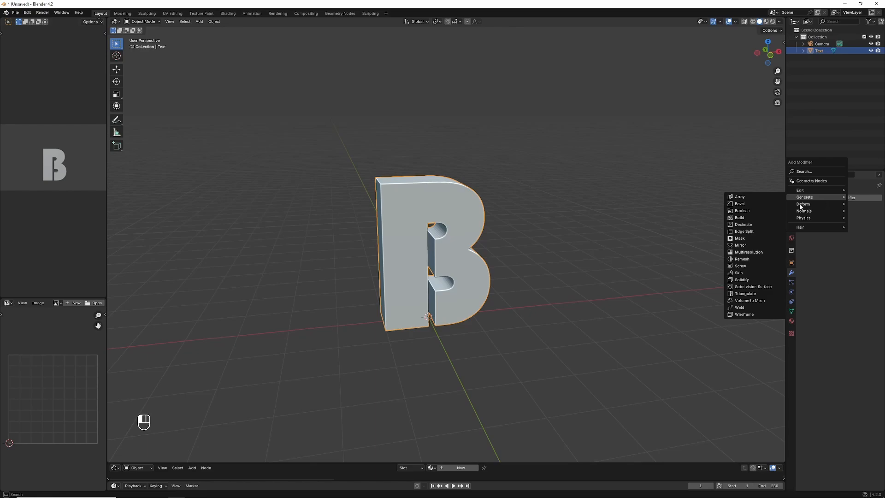
pyautogui.moveTo(805, 206)
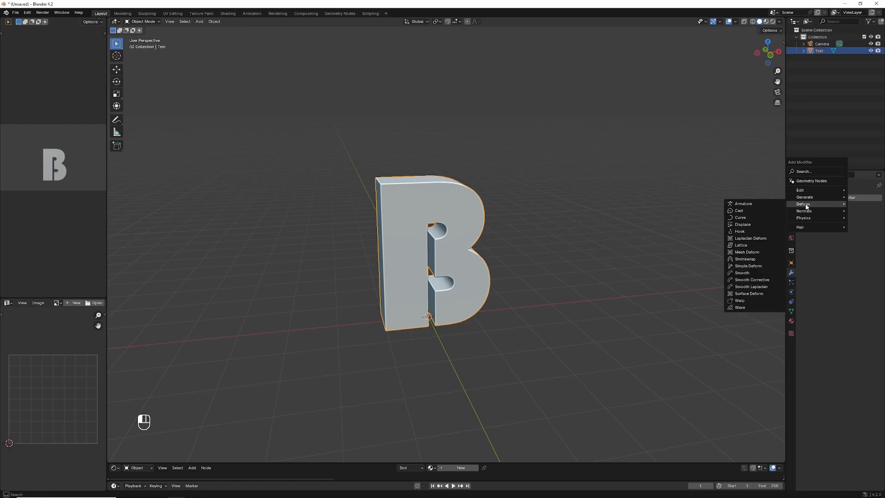
pyautogui.click(739, 211)
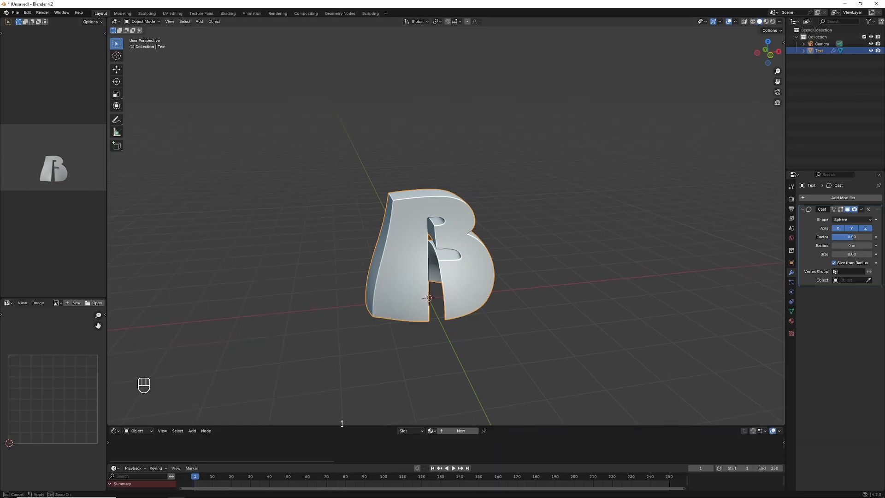
# Step: Enlarge the shader editor and timeline areas below the 3D viewport
pyautogui.moveTo(342, 423); pyautogui.dragTo(344, 371)
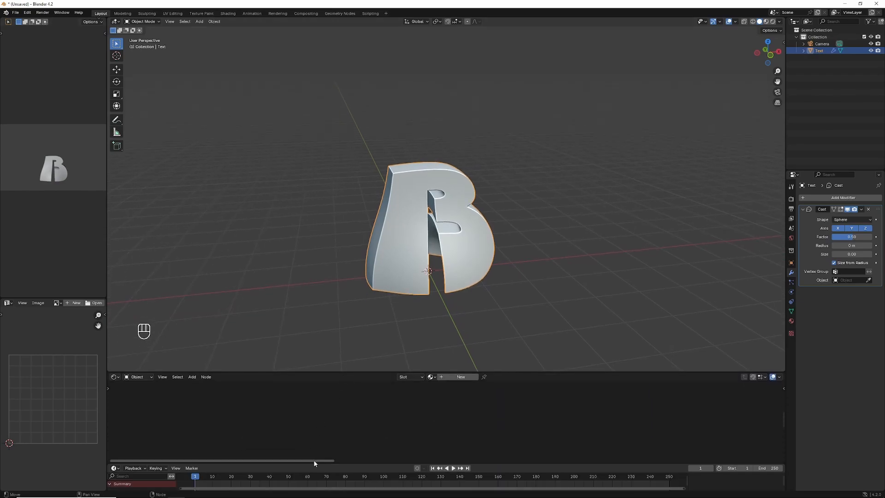
pyautogui.moveTo(333, 463); pyautogui.dragTo(333, 448)
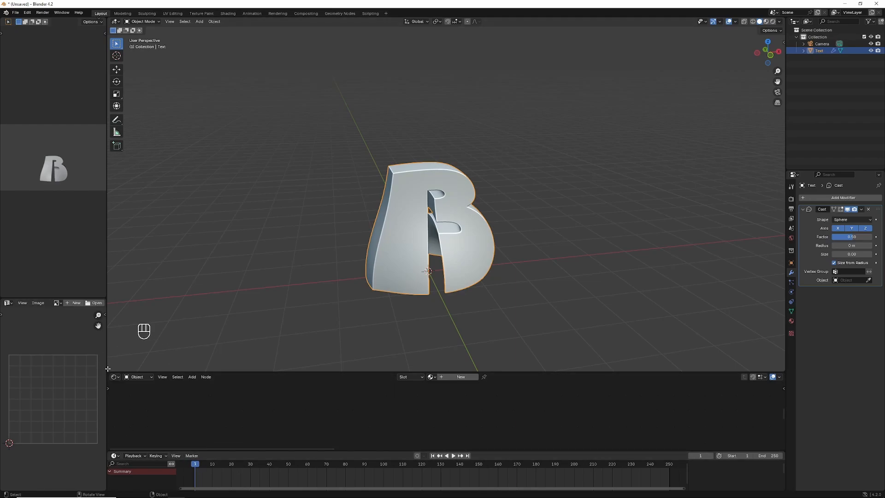
pyautogui.moveTo(107, 369); pyautogui.dragTo(114, 325)
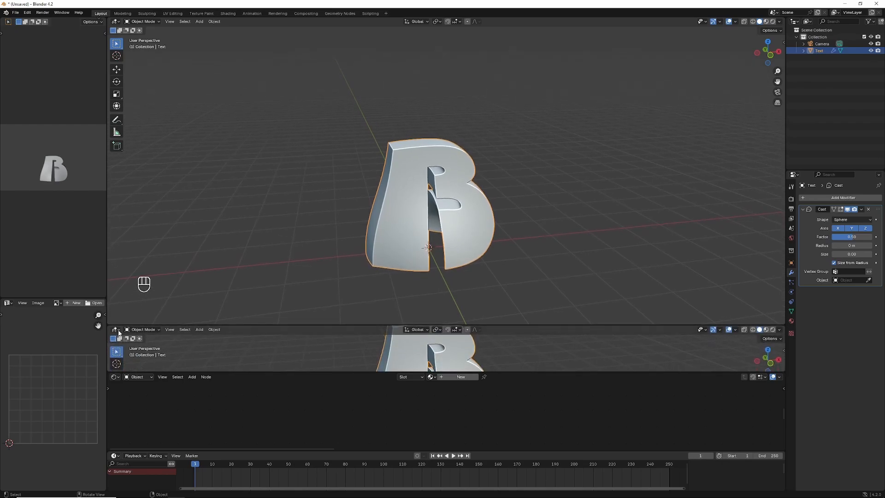
pyautogui.click(119, 330)
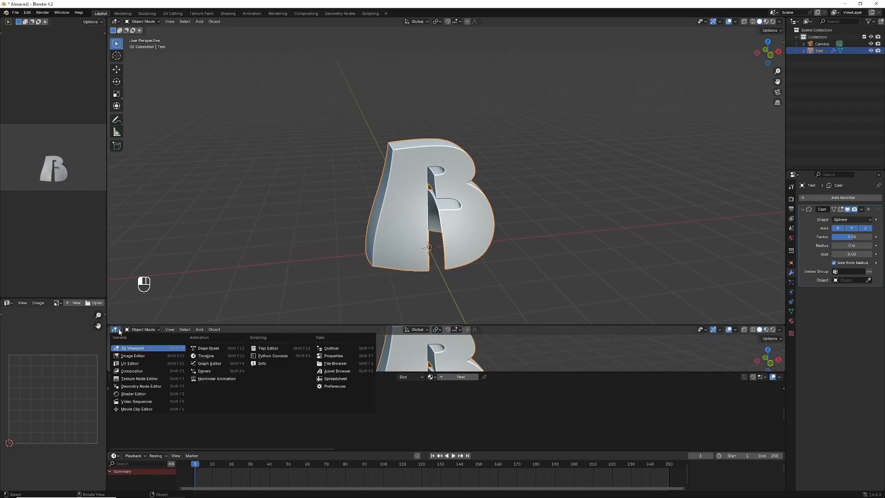
pyautogui.click(203, 356)
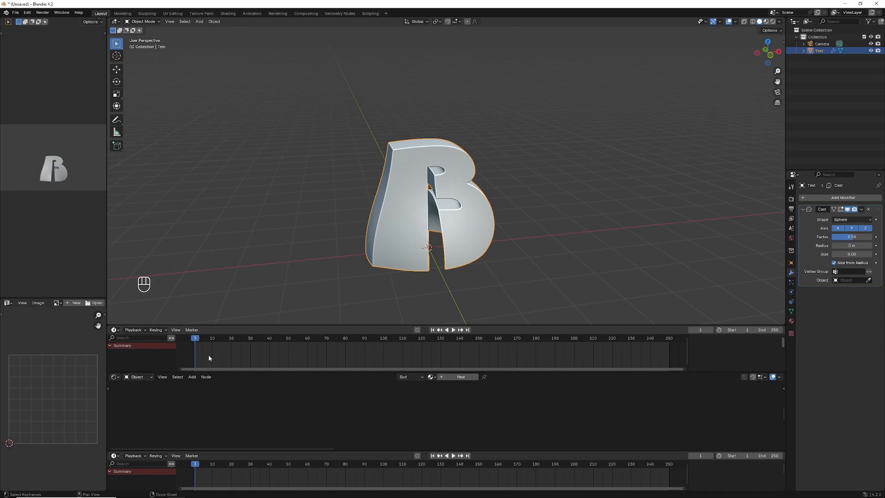
pyautogui.rightClick(275, 323)
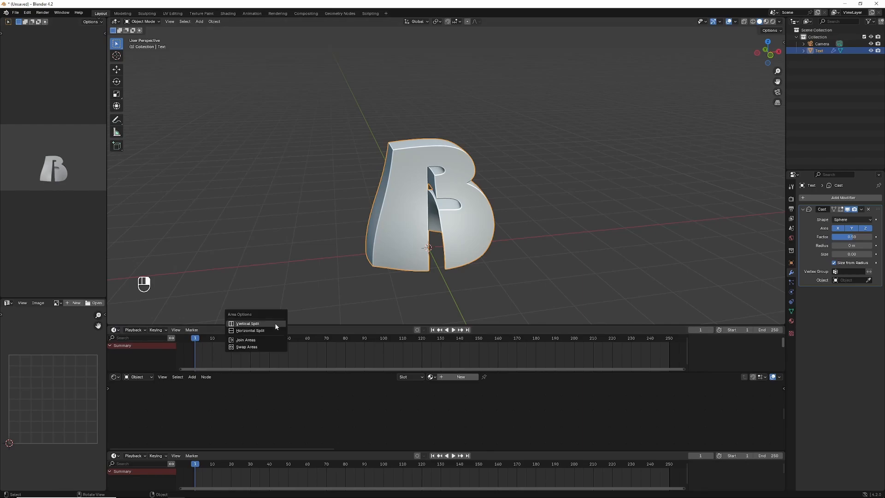
pyautogui.click(255, 339)
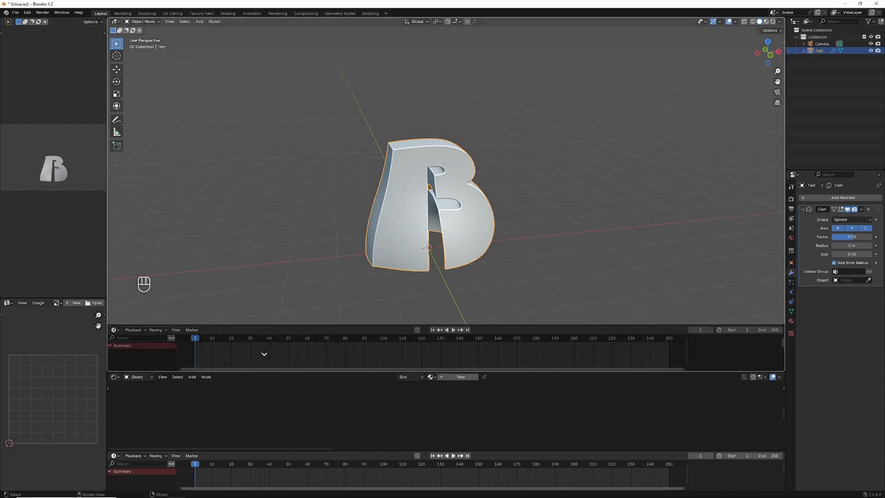
pyautogui.moveTo(264, 354); pyautogui.dragTo(264, 356)
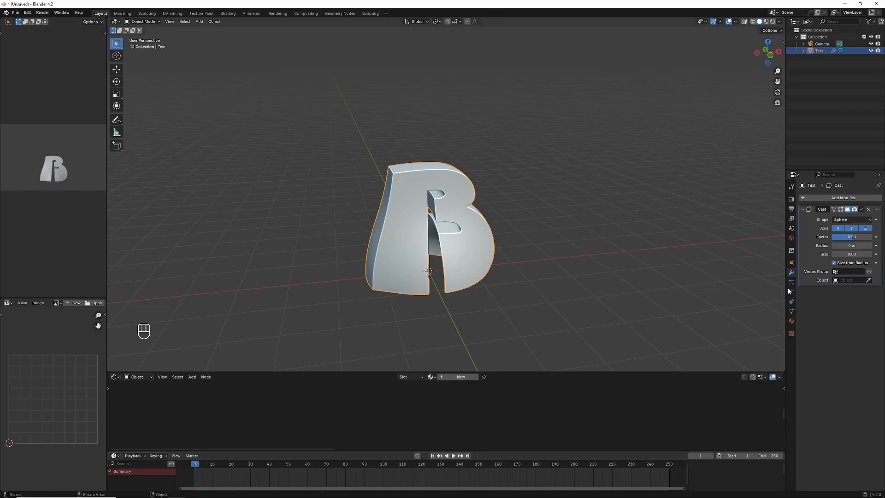
# Step: Turn off Size from Radius on the Cast modifier and set its size to 5
pyautogui.click(834, 263)
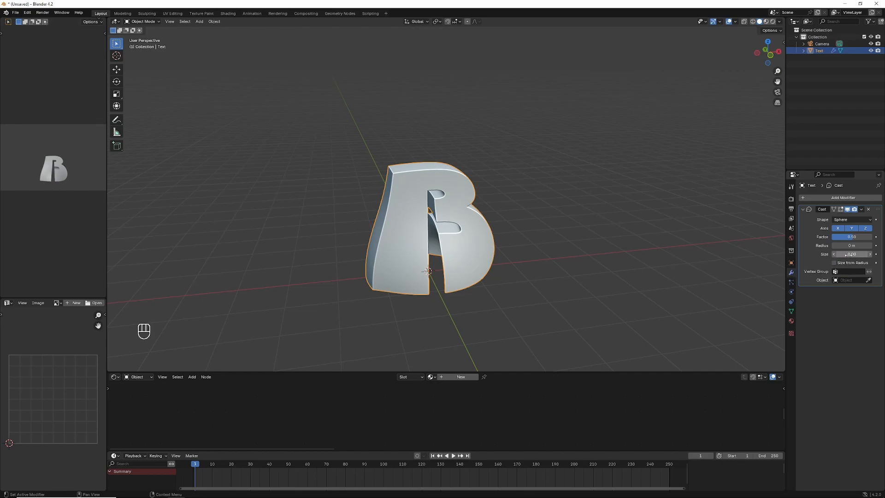
pyautogui.moveTo(846, 254); pyautogui.dragTo(883, 254)
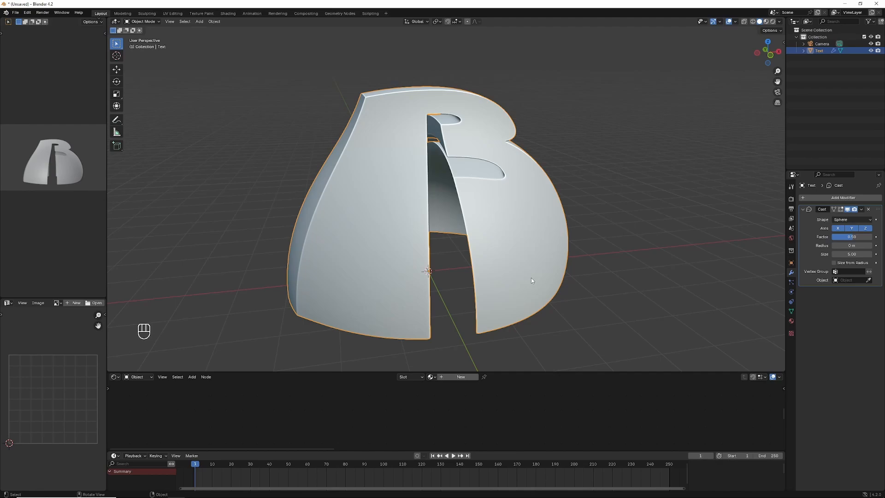
# Step: Align the camera to the current view and pull it back until the whole deformed letter fits the frame
pyautogui.click(694, 171)
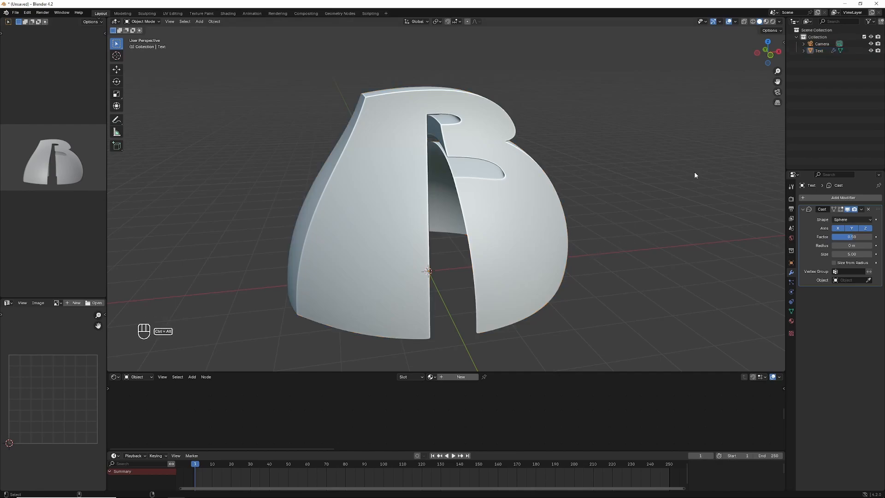
pyautogui.press('ctrl+alt+KP_0')
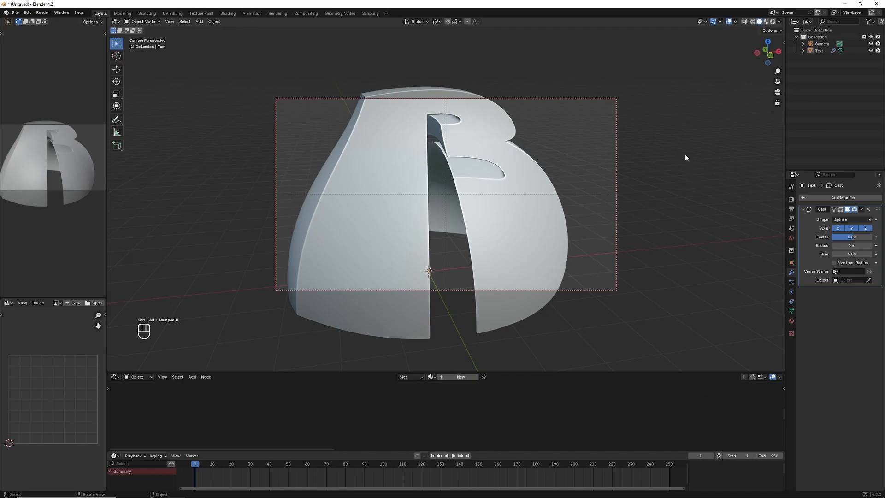
pyautogui.scroll(-5, 564, 189)
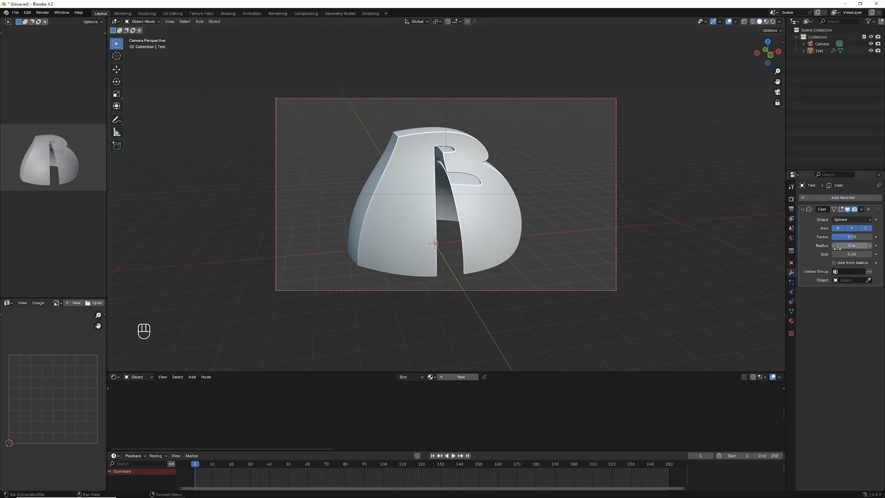
# Step: Set the Cast modifier's factor to 1.52 and reframe the camera to show the whole shape from a higher angle
pyautogui.moveTo(852, 238); pyautogui.dragTo(804, 238)
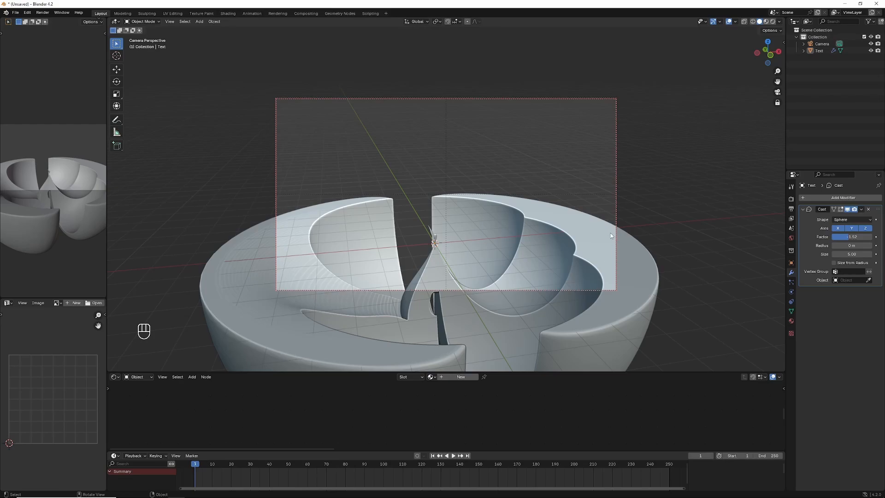
pyautogui.scroll(-5, 575, 254)
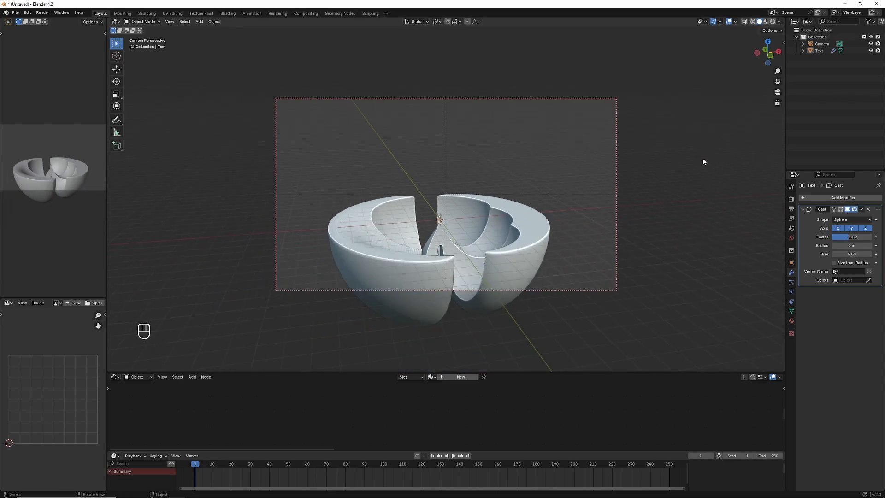
pyautogui.moveTo(777, 81)
pyautogui.mouseDown()
pyautogui.moveTo(772, 41)
pyautogui.moveTo(782, 94)
pyautogui.mouseUp()
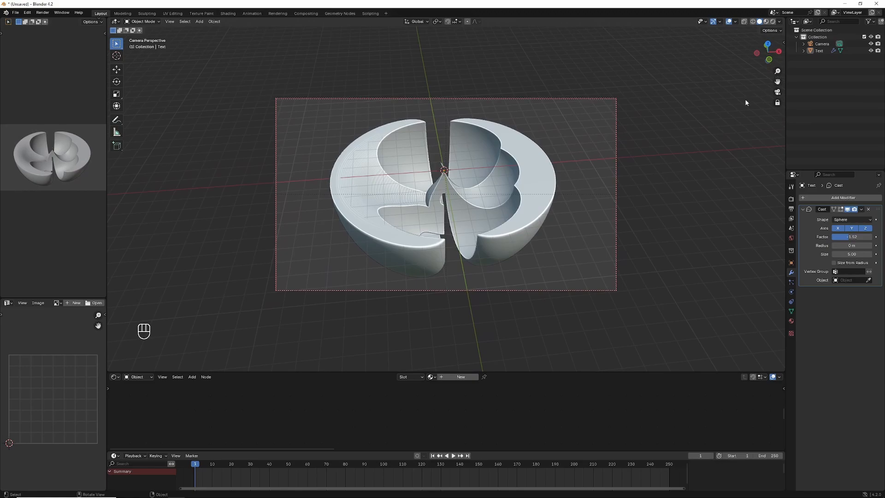
# Step: Insert keyframes for the camera's location and rotation at frame 1
pyautogui.click(791, 263)
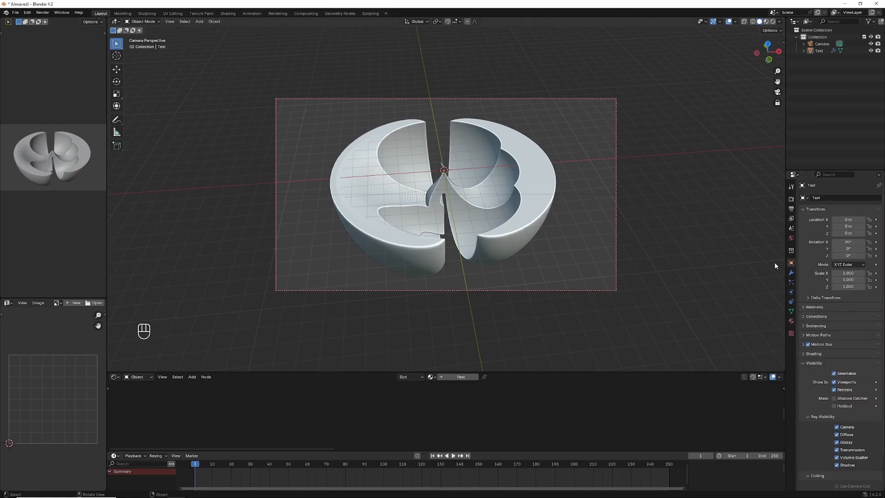
pyautogui.click(822, 43)
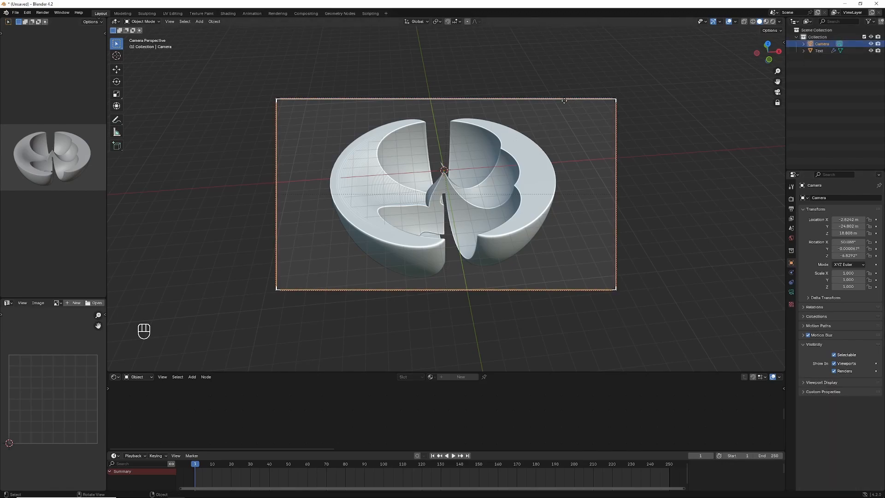
pyautogui.rightClick(847, 220)
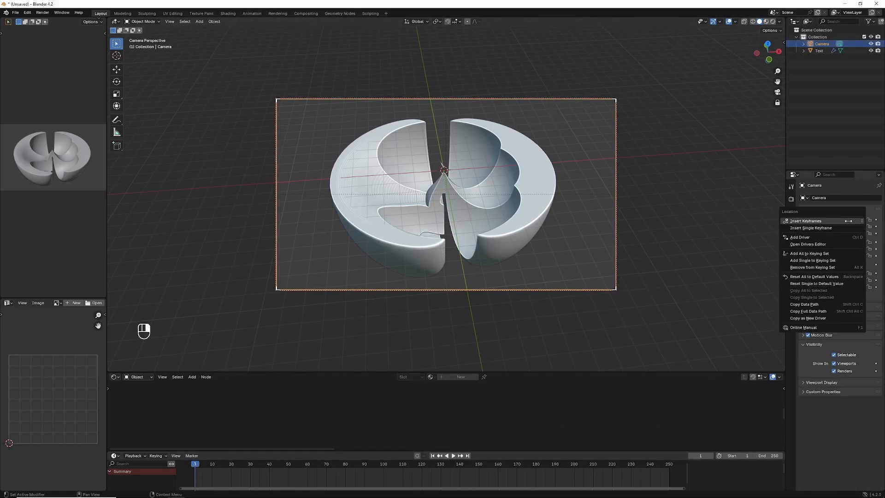
pyautogui.click(819, 222)
pyautogui.rightClick(848, 242)
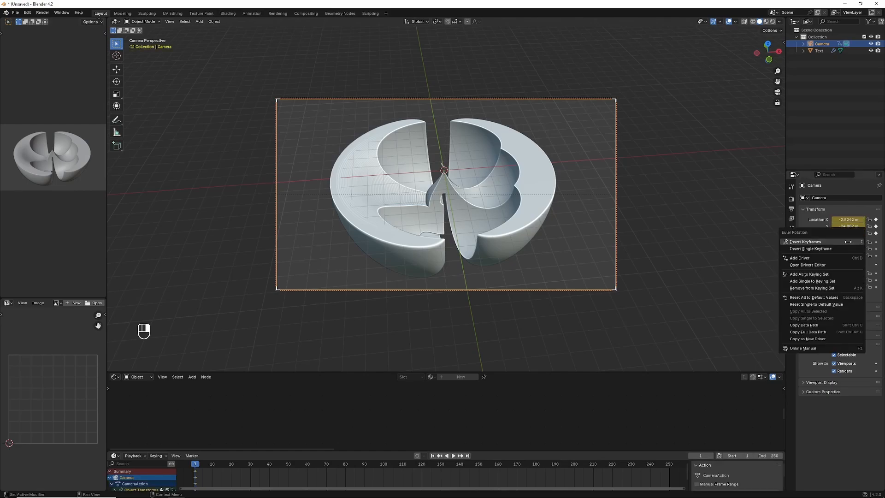
pyautogui.click(825, 243)
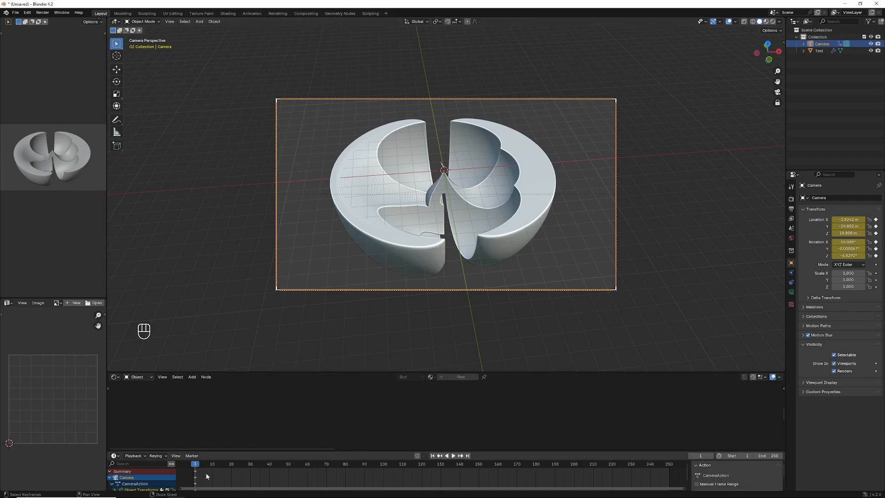
# Step: At frame 120, set the factor of the letter's Cast modifier to about -0.0042
pyautogui.moveTo(196, 464); pyautogui.dragTo(422, 471)
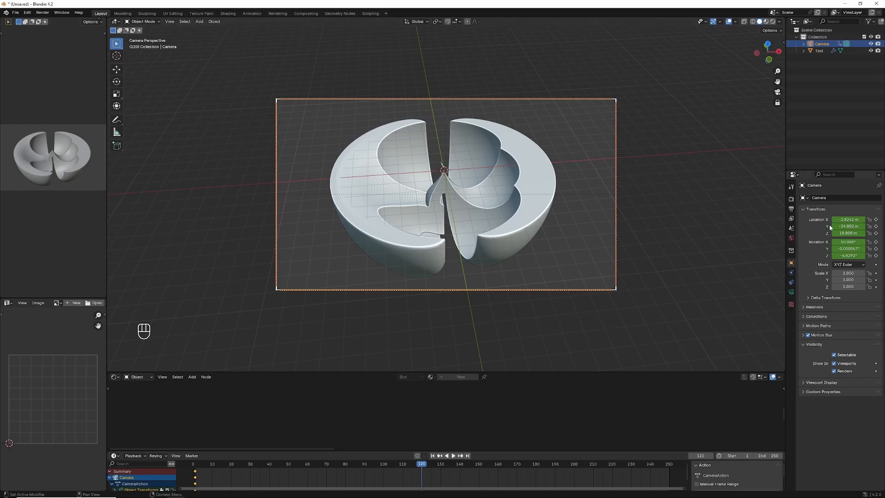
pyautogui.click(524, 210)
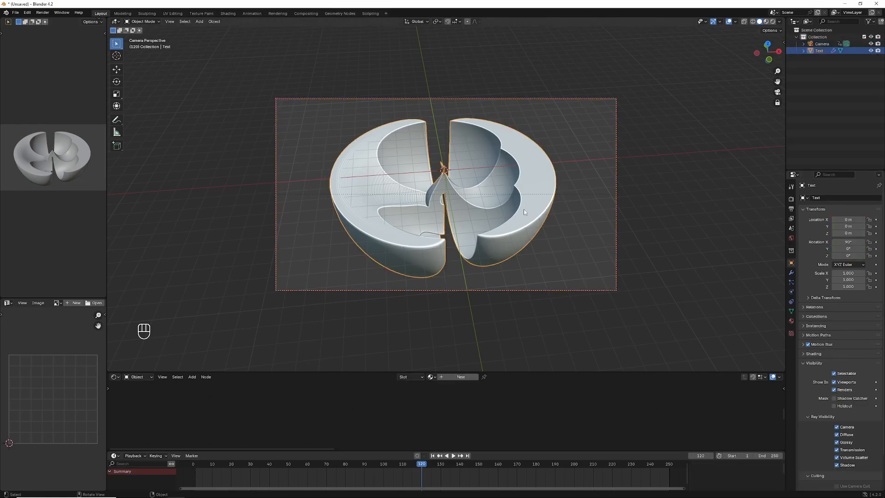
pyautogui.click(790, 273)
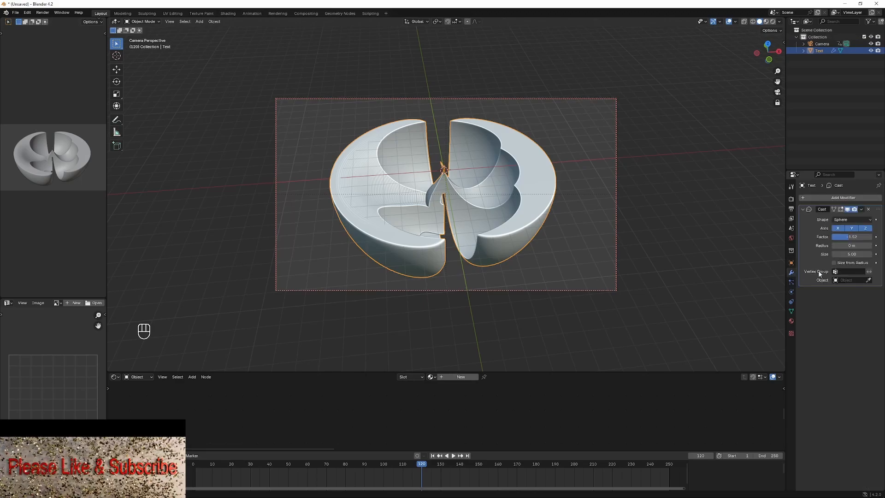
pyautogui.moveTo(850, 239)
pyautogui.mouseDown()
pyautogui.moveTo(866, 239)
pyautogui.moveTo(845, 237)
pyautogui.moveTo(852, 238)
pyautogui.mouseUp()
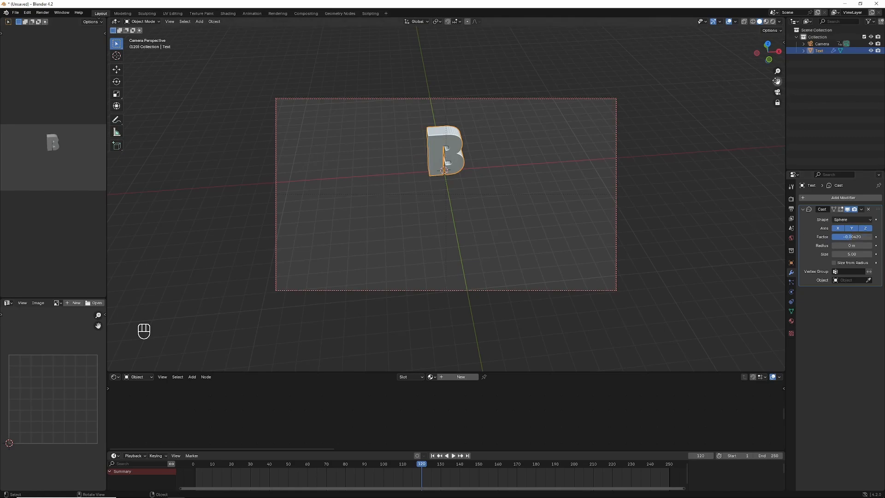
# Step: Move the camera closer and centre the letter B in the frame
pyautogui.moveTo(777, 81); pyautogui.dragTo(760, 95)
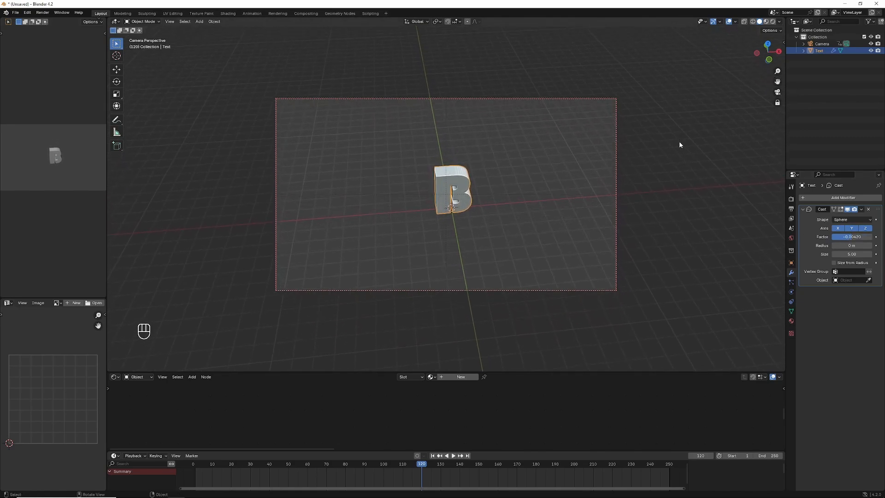
pyautogui.scroll(5, 679, 144)
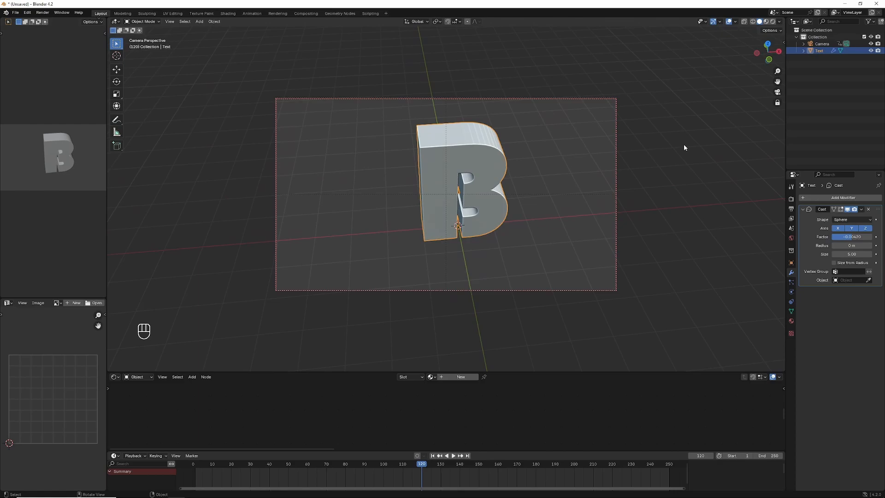
pyautogui.scroll(2, 684, 147)
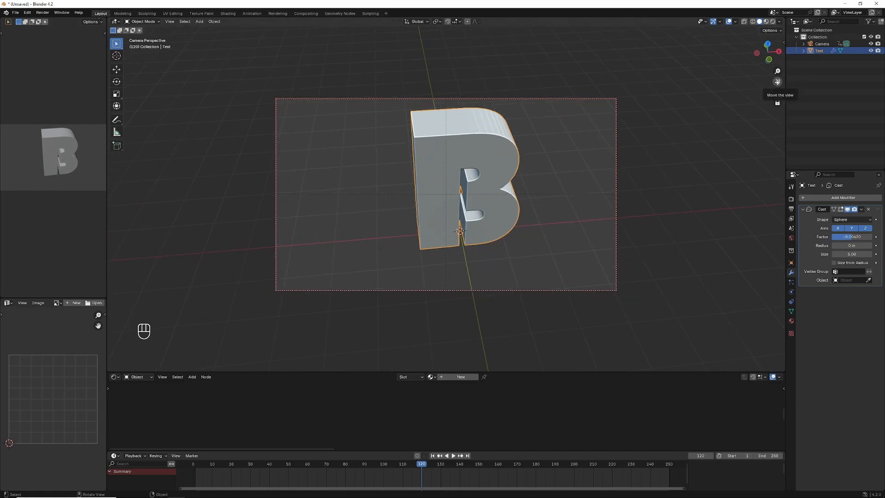
pyautogui.moveTo(777, 81); pyautogui.dragTo(777, 98)
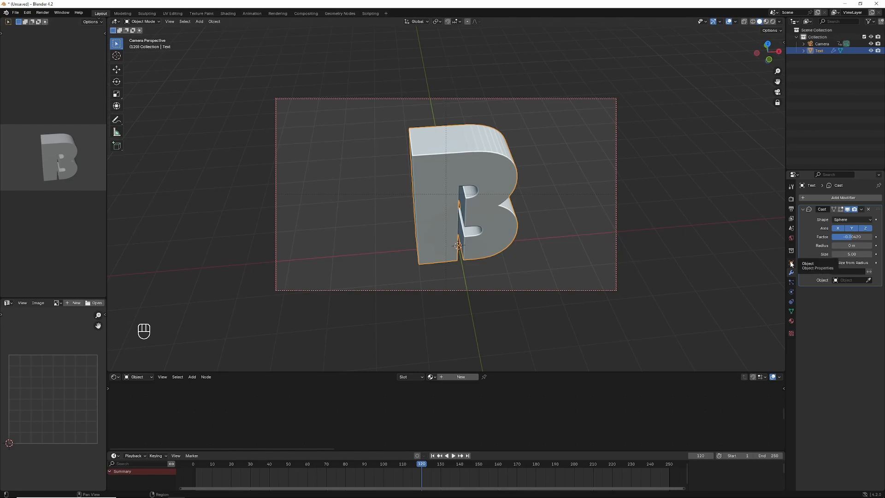
# Step: Insert a keyframe for the Cast modifier's factor at frame 120
pyautogui.click(851, 236)
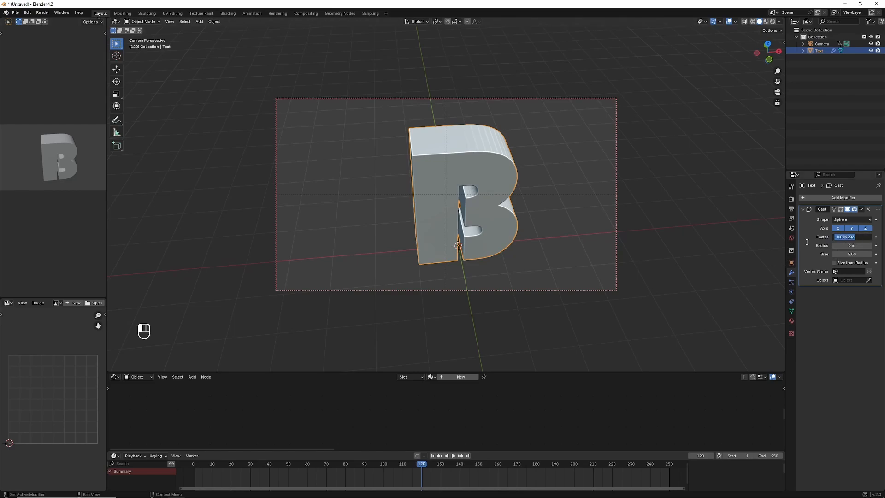
pyautogui.rightClick(847, 238)
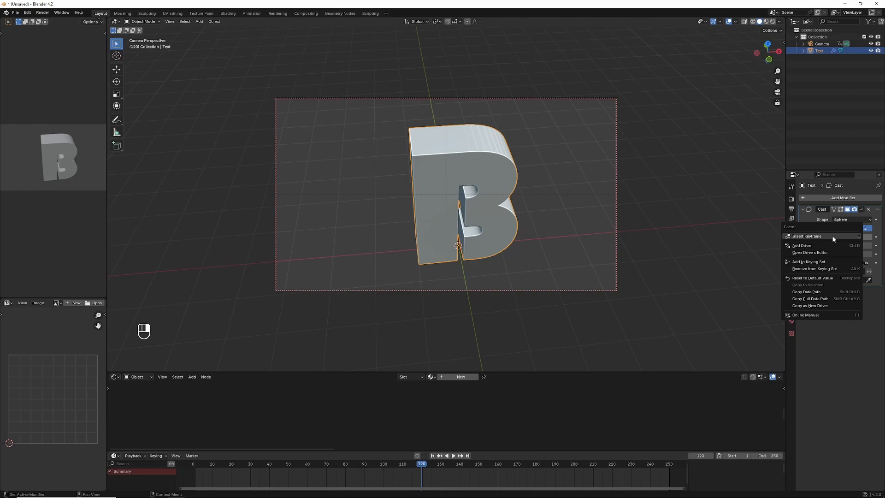
pyautogui.click(833, 236)
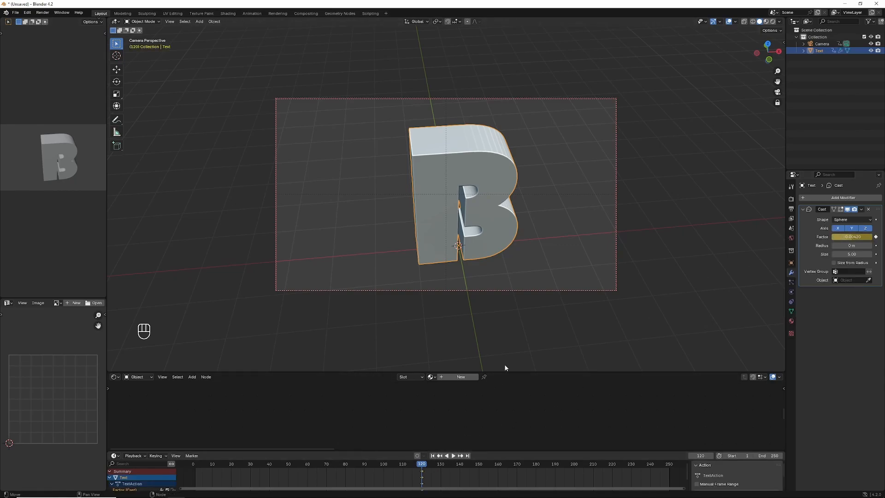
# Step: Set the Cast modifier's factor to 1.52 at frame 1 and insert a keyframe for it
pyautogui.moveTo(419, 467); pyautogui.dragTo(195, 468)
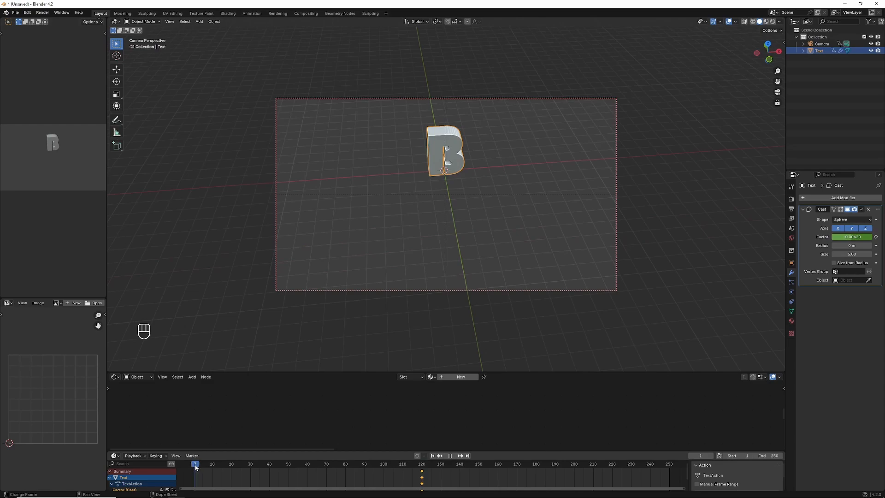
pyautogui.click(853, 238)
pyautogui.moveTo(852, 237)
pyautogui.mouseDown()
pyautogui.moveTo(783, 237)
pyautogui.moveTo(850, 238)
pyautogui.mouseUp()
pyautogui.rightClick(849, 238)
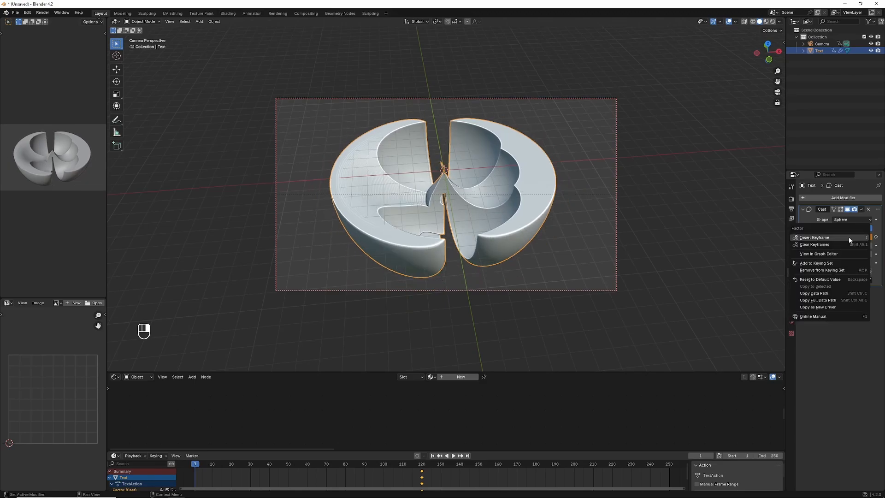
pyautogui.click(836, 236)
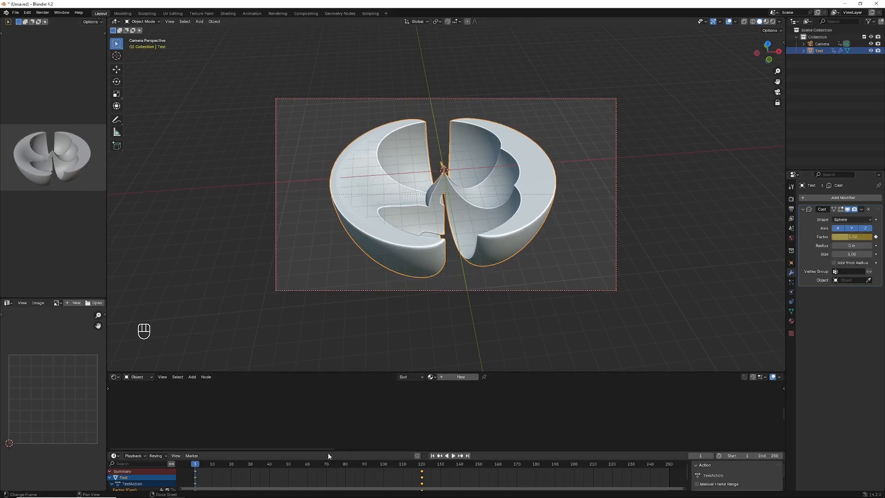
# Step: Go to frame 120 and move the camera in until the letter B is large and centred in the frame
pyautogui.press('space')
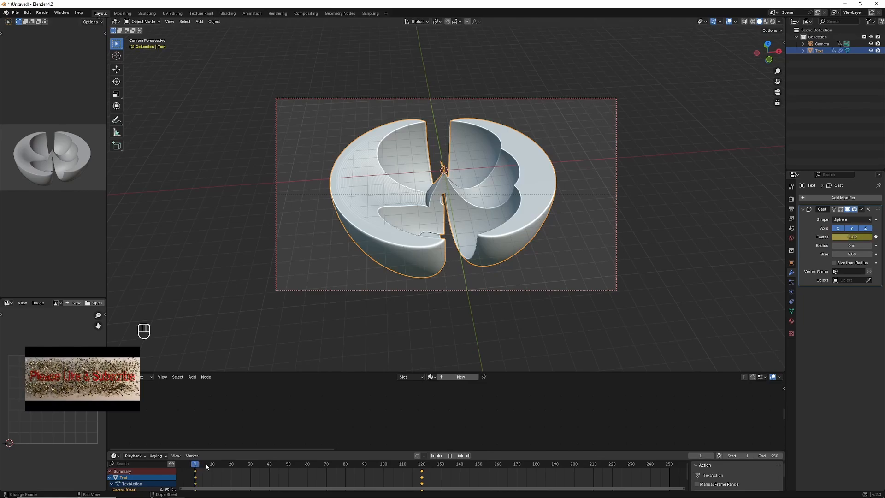
pyautogui.moveTo(206, 463); pyautogui.dragTo(422, 469)
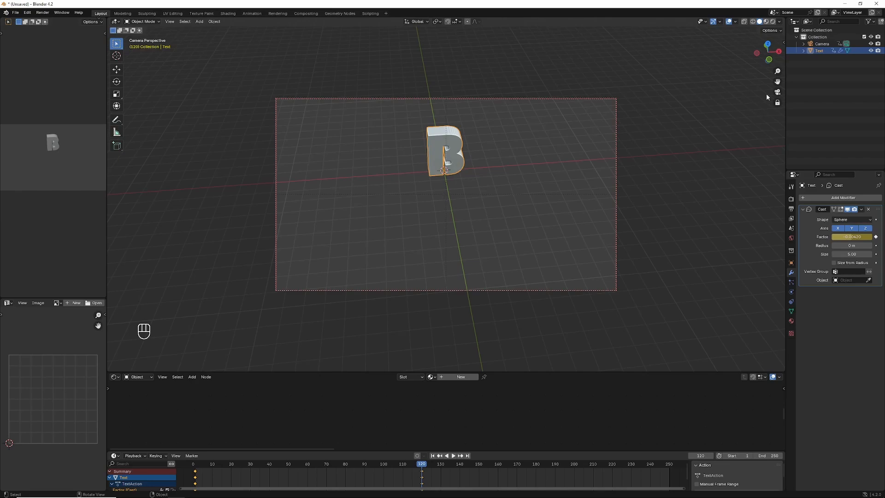
pyautogui.moveTo(777, 81); pyautogui.dragTo(748, 101)
pyautogui.scroll(4, 705, 147)
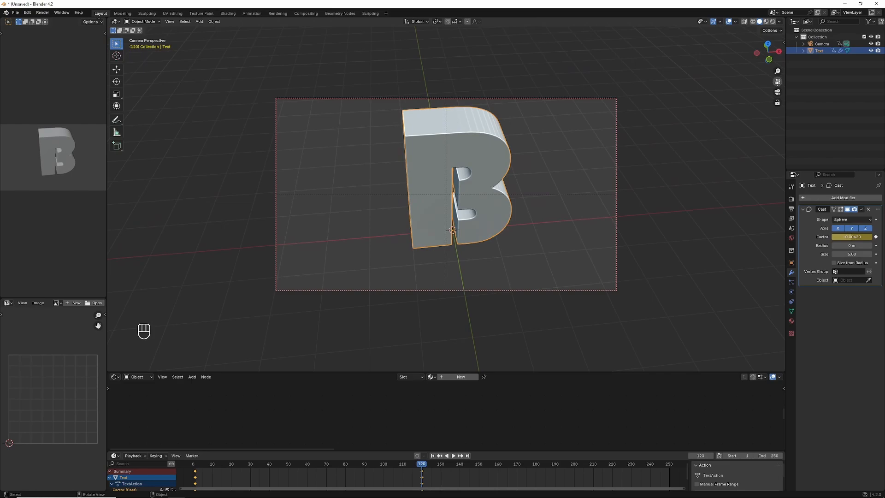
pyautogui.moveTo(777, 81); pyautogui.dragTo(777, 100)
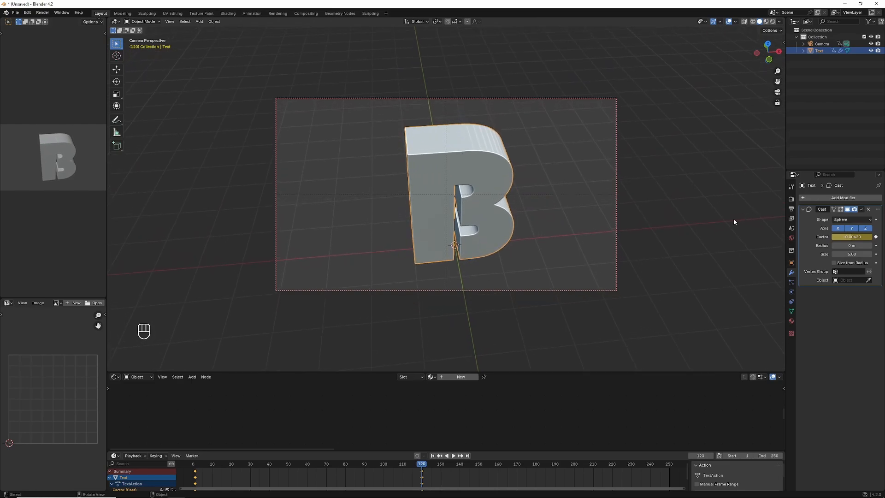
# Step: Insert keyframes for the camera's location and rotation at frame 120
pyautogui.click(790, 263)
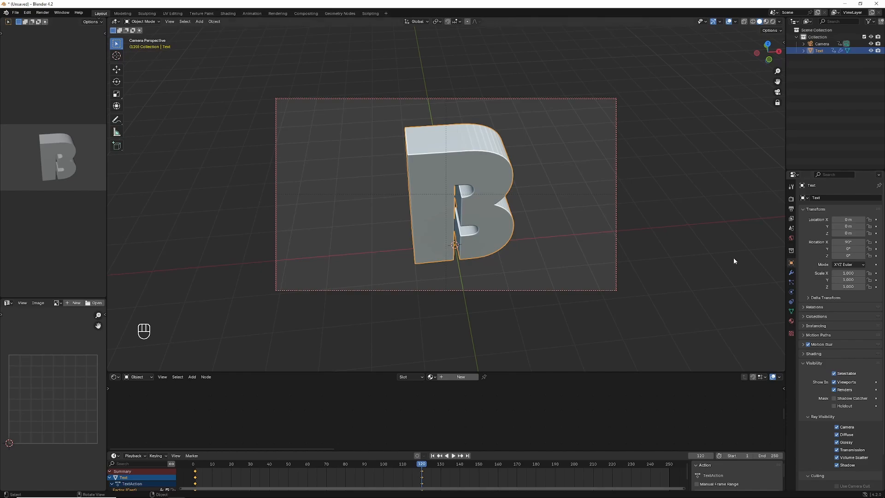
pyautogui.click(821, 44)
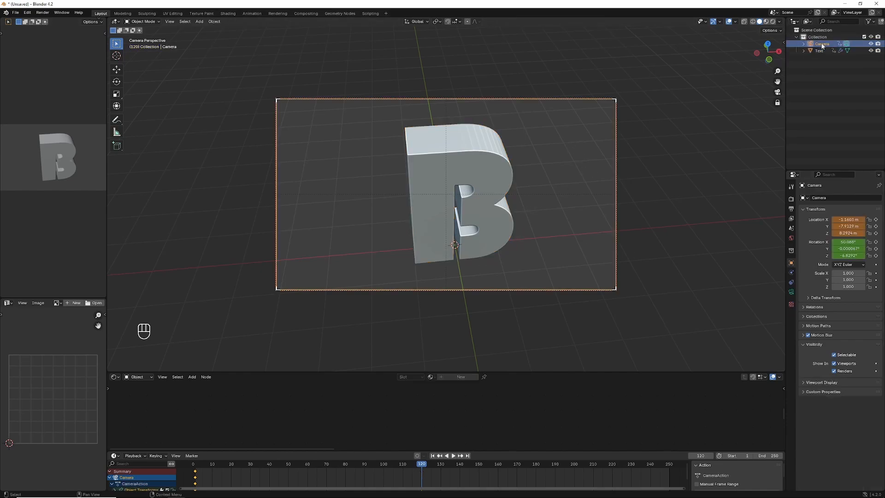
pyautogui.rightClick(848, 220)
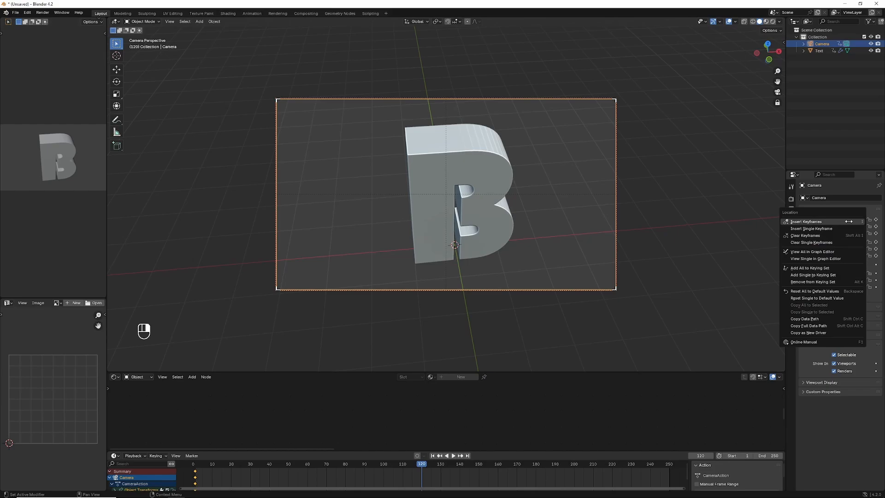
pyautogui.click(824, 222)
pyautogui.rightClick(849, 244)
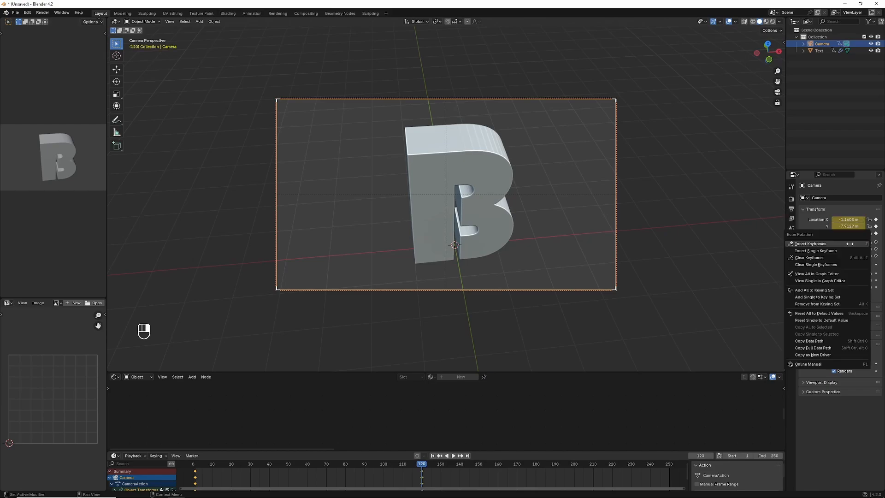
pyautogui.click(829, 246)
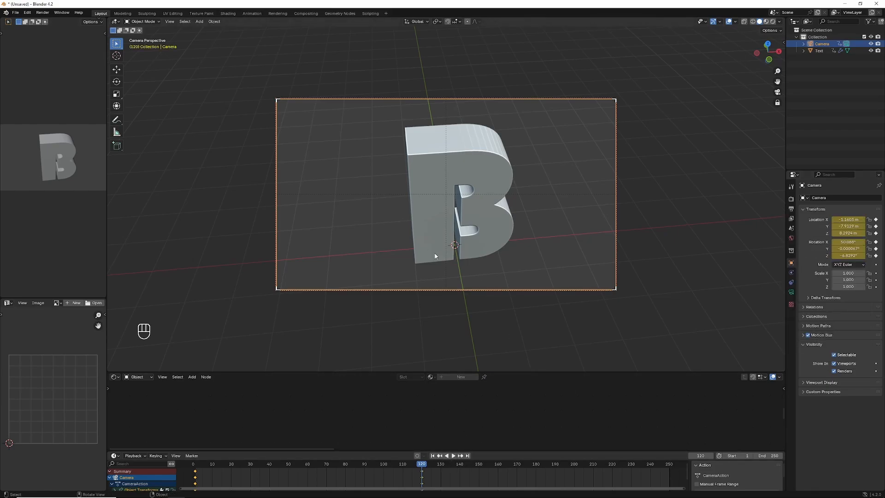
# Step: At frame 250, set the letter's Cast factor to about 0.33 and insert a keyframe for it, keeping the letter within the camera frame
pyautogui.moveTo(420, 467); pyautogui.dragTo(619, 475)
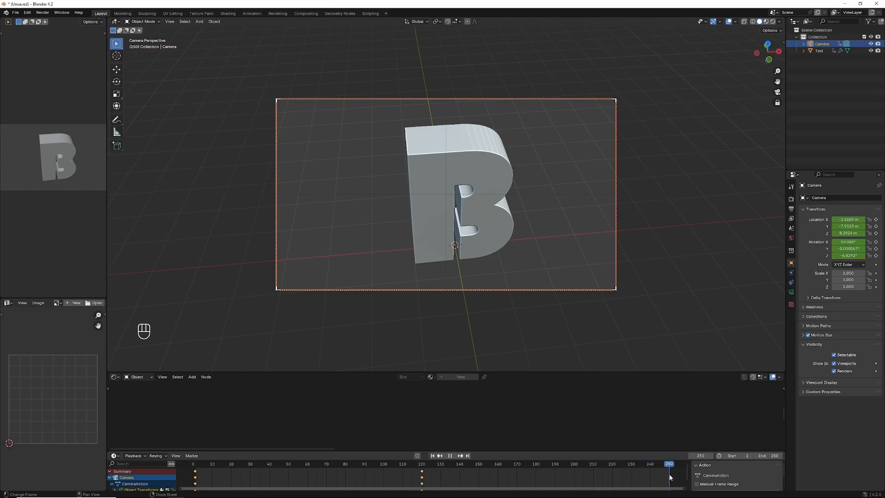
pyautogui.click(495, 166)
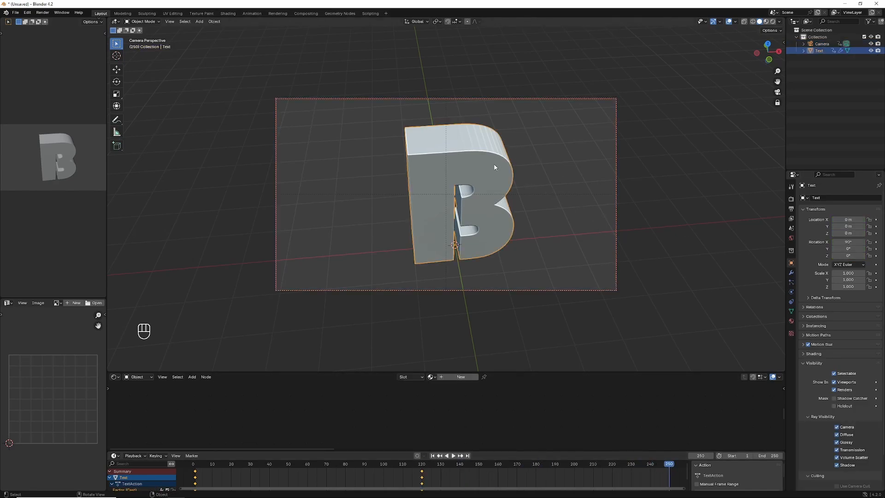
pyautogui.click(791, 273)
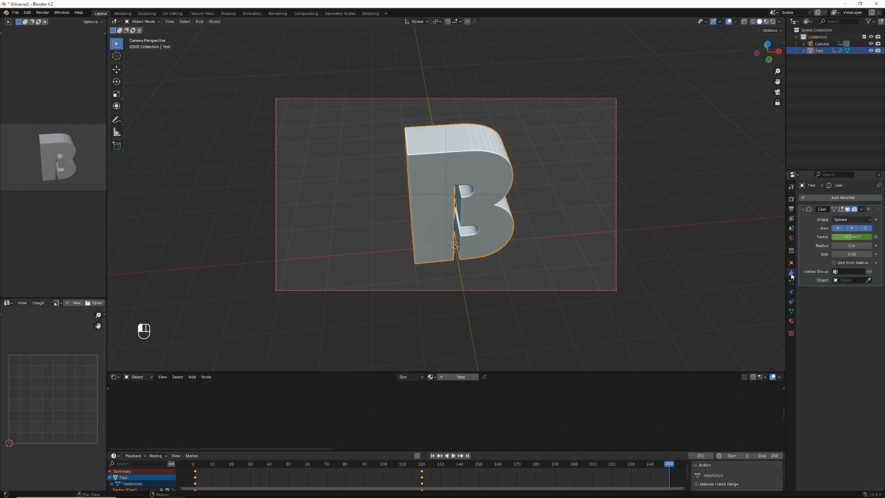
pyautogui.moveTo(851, 237)
pyautogui.mouseDown()
pyautogui.moveTo(871, 236)
pyautogui.moveTo(861, 236)
pyautogui.mouseUp()
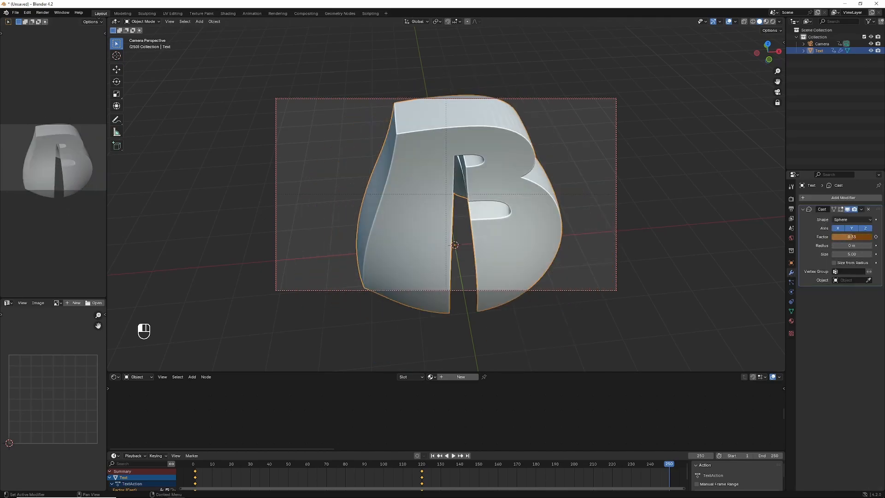
pyautogui.moveTo(861, 237); pyautogui.dragTo(861, 237)
pyautogui.scroll(-2, 570, 229)
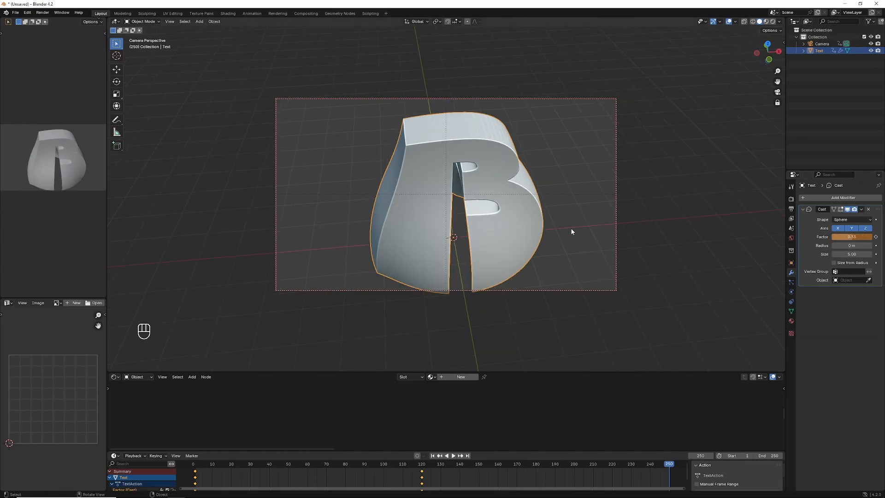
pyautogui.rightClick(854, 236)
pyautogui.click(835, 238)
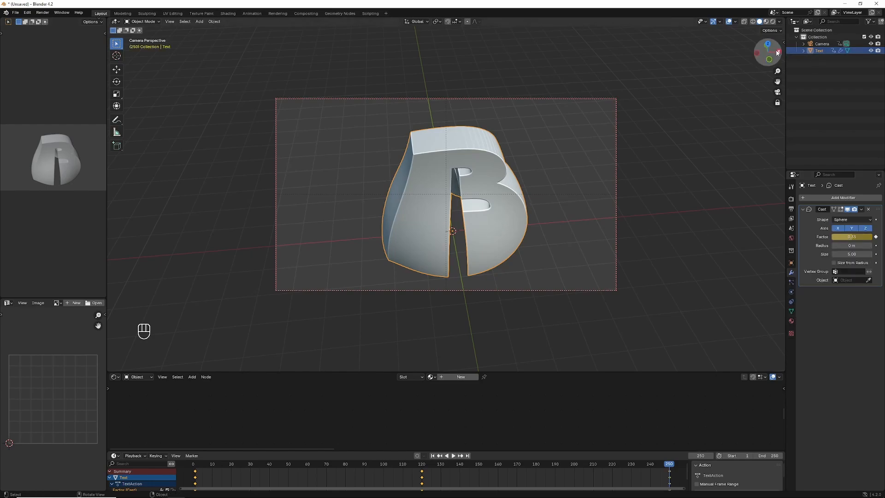
# Step: Orbit the camera to a slightly lower angle and insert keyframes for its location and rotation at frame 250
pyautogui.moveTo(767, 50); pyautogui.dragTo(755, 54)
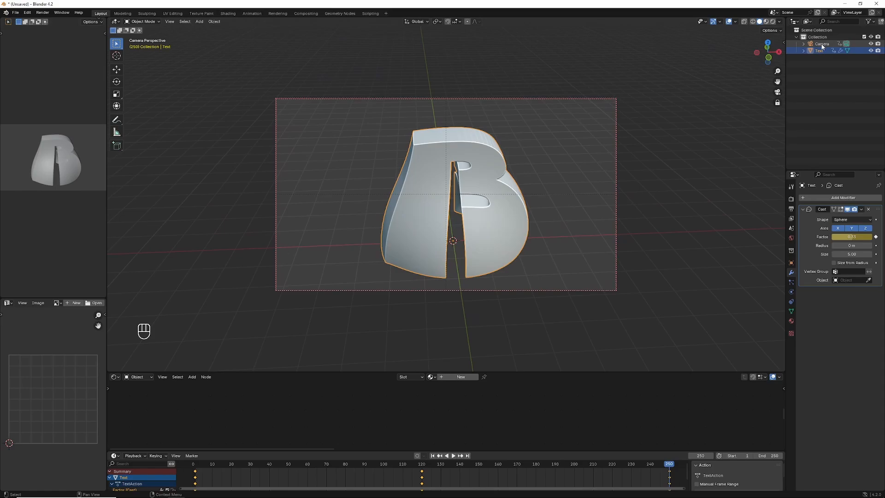
pyautogui.click(821, 44)
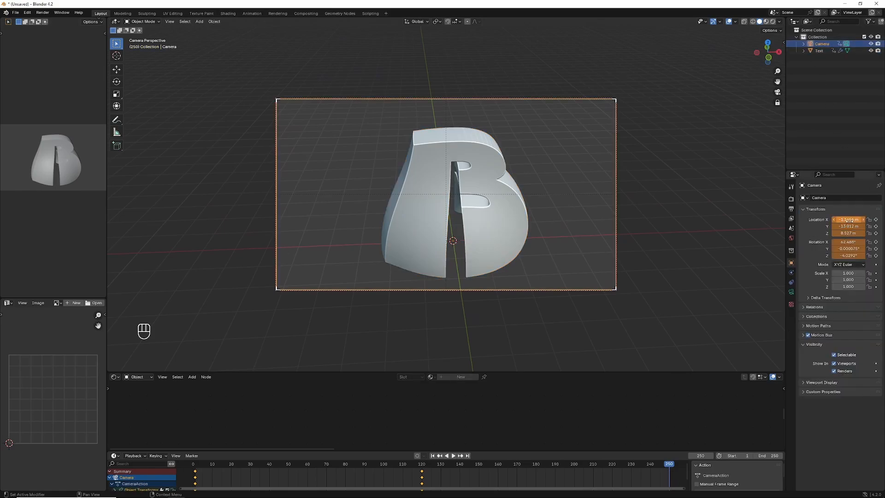
pyautogui.rightClick(835, 220)
pyautogui.click(830, 223)
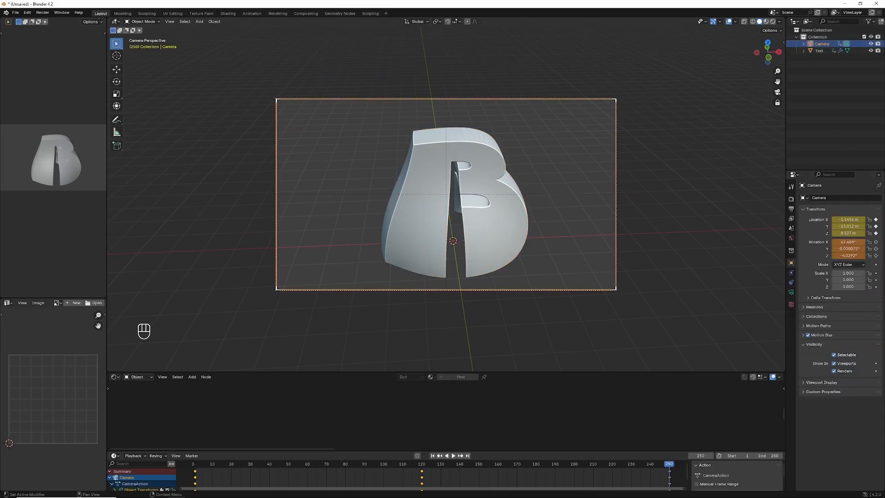
pyautogui.rightClick(849, 243)
pyautogui.click(827, 244)
# Step: Play the animation through and stop it, and enlarge the Shader Editor area upward
pyautogui.click(454, 455)
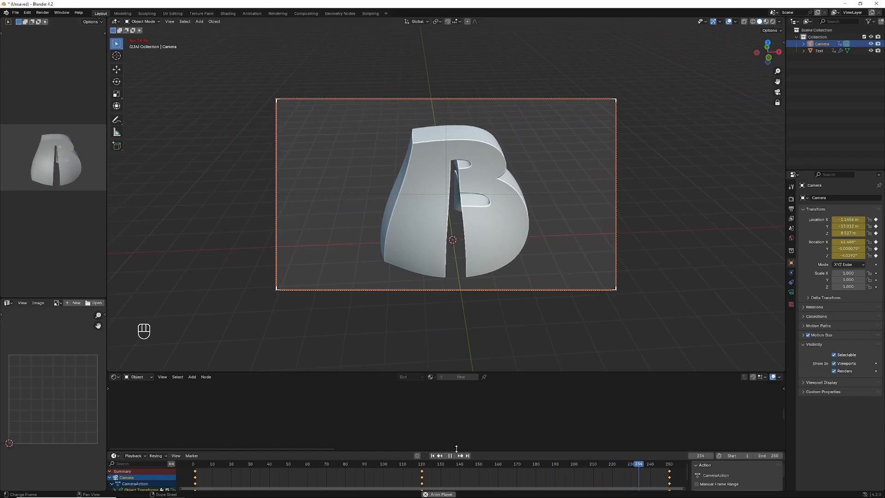
pyautogui.click(450, 455)
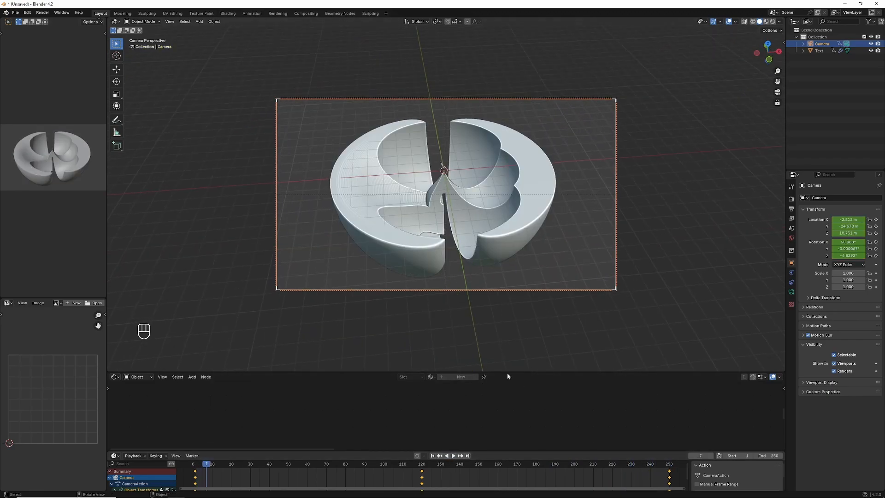
pyautogui.moveTo(506, 370); pyautogui.dragTo(533, 264)
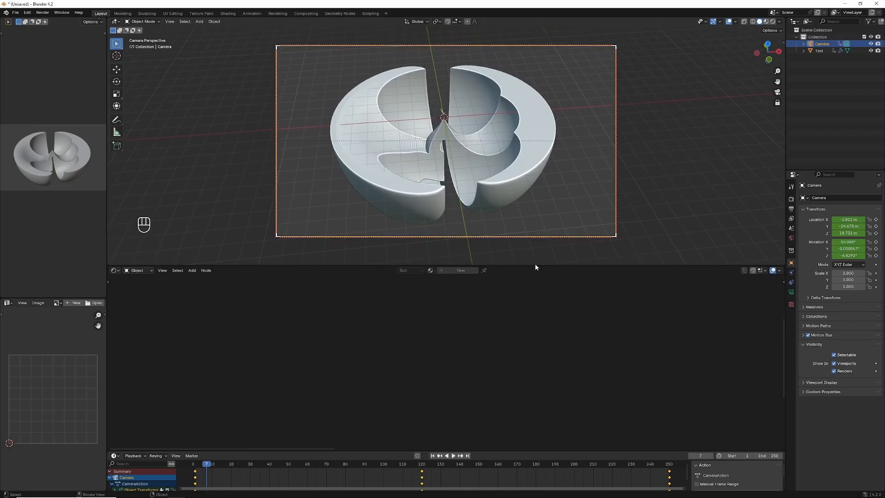
# Step: Enlarge the 3D viewport, add a mesh plane, and scale it up about 19.7 times
pyautogui.click(115, 270)
pyautogui.moveTo(538, 264); pyautogui.dragTo(538, 421)
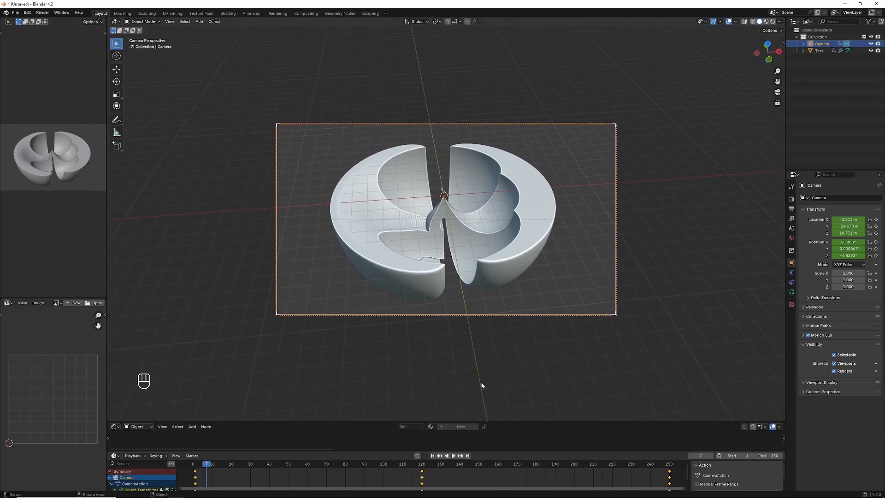
pyautogui.click(199, 22)
pyautogui.moveTo(206, 30)
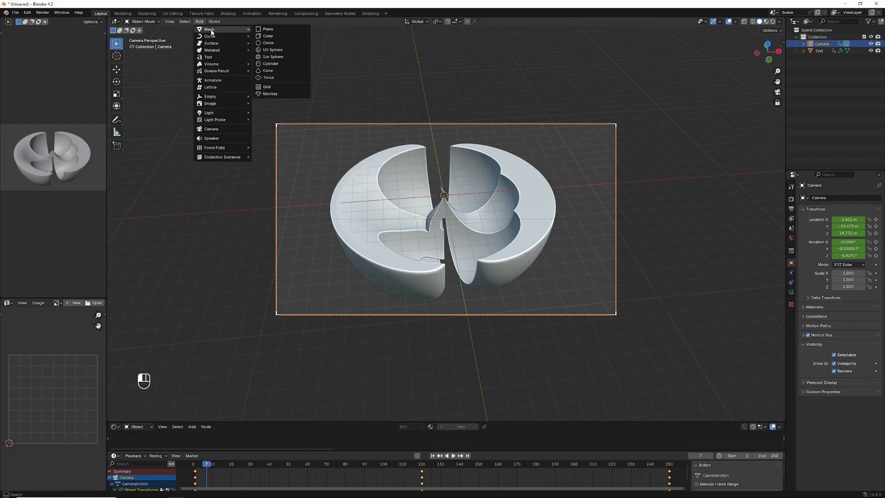
pyautogui.click(268, 30)
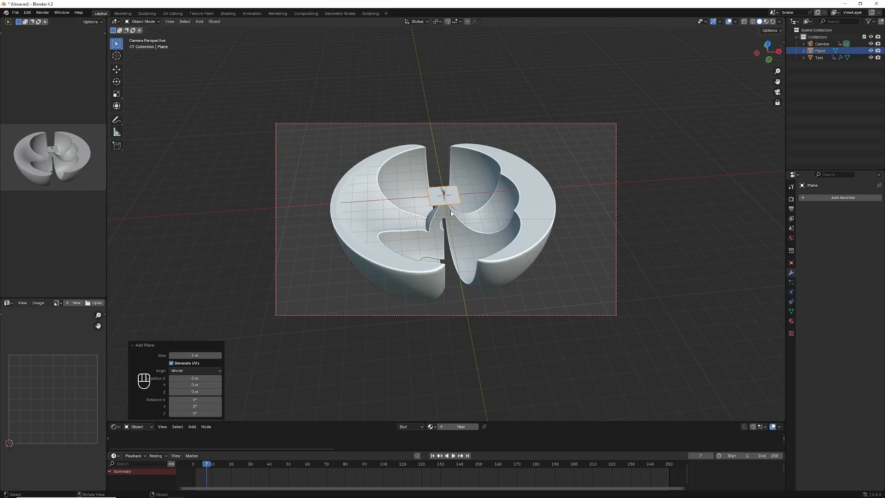
pyautogui.press('s')
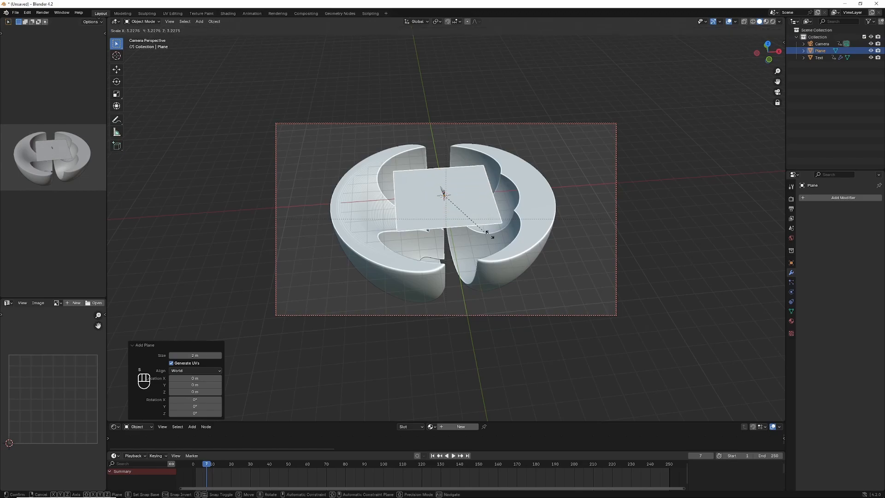
pyautogui.click(749, 326)
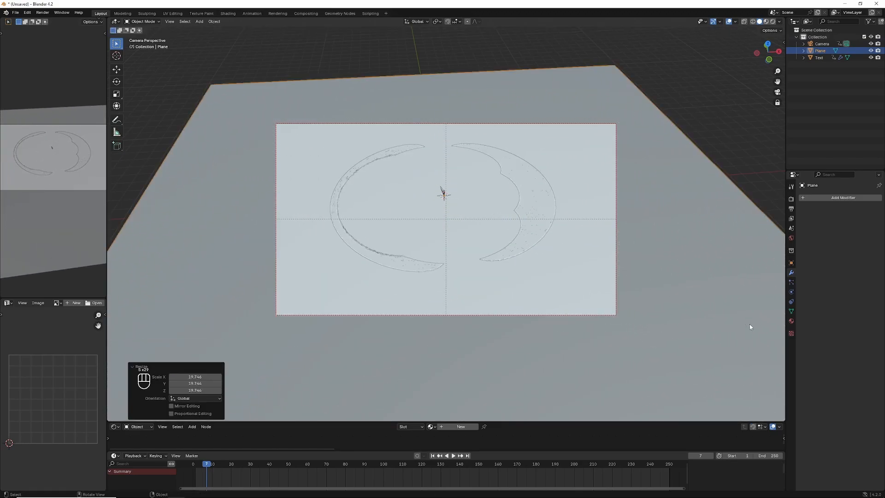
# Step: Lower the plane along Z until it sits beneath the letter and scale it up again by about 1.44
pyautogui.press('g')
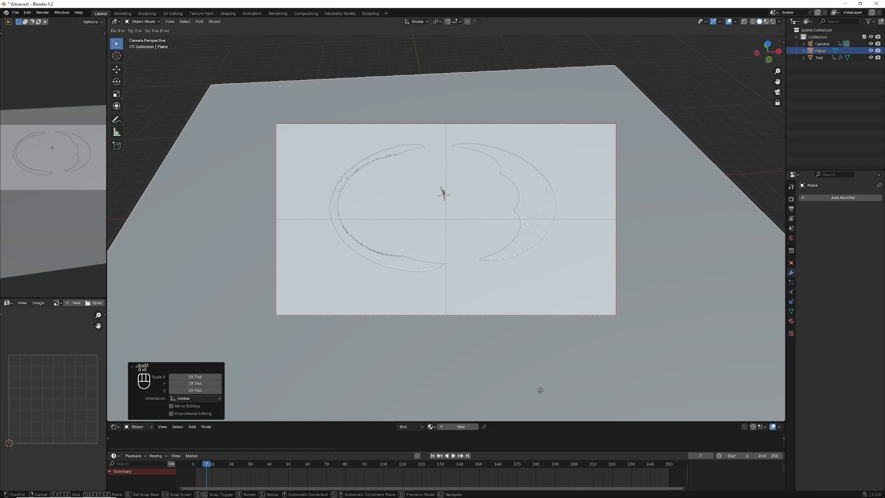
pyautogui.press('z')
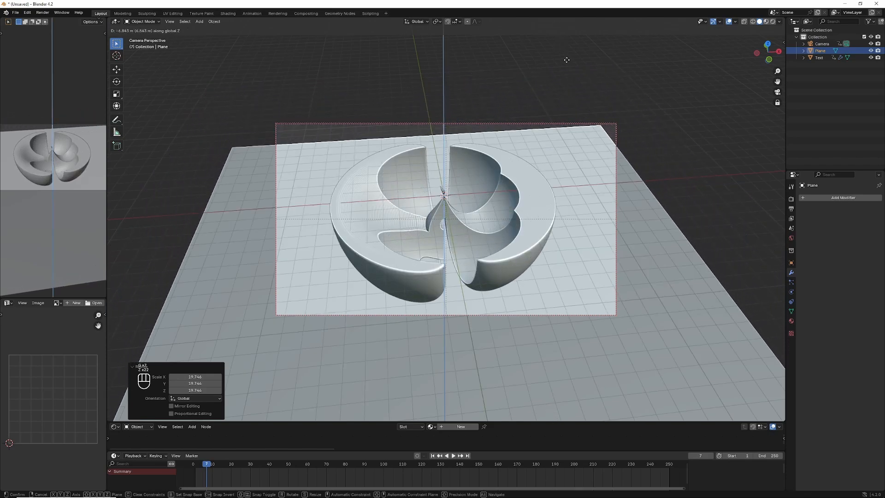
pyautogui.click(566, 60)
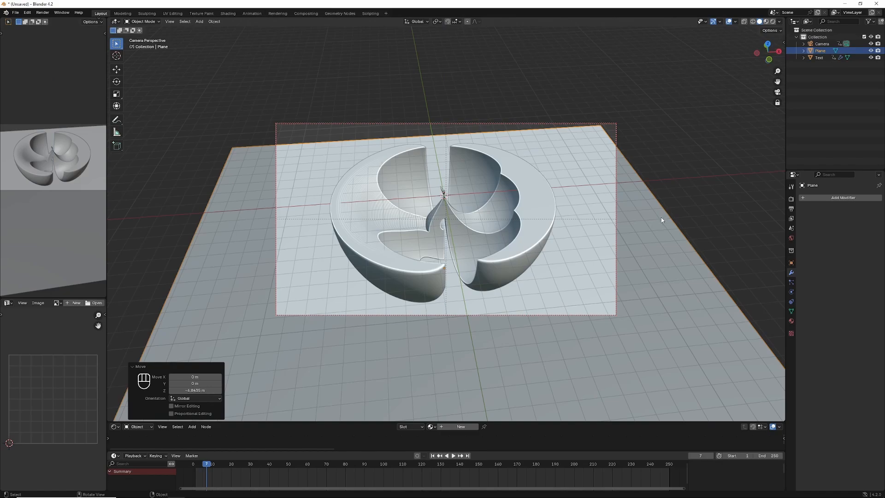
pyautogui.press('s')
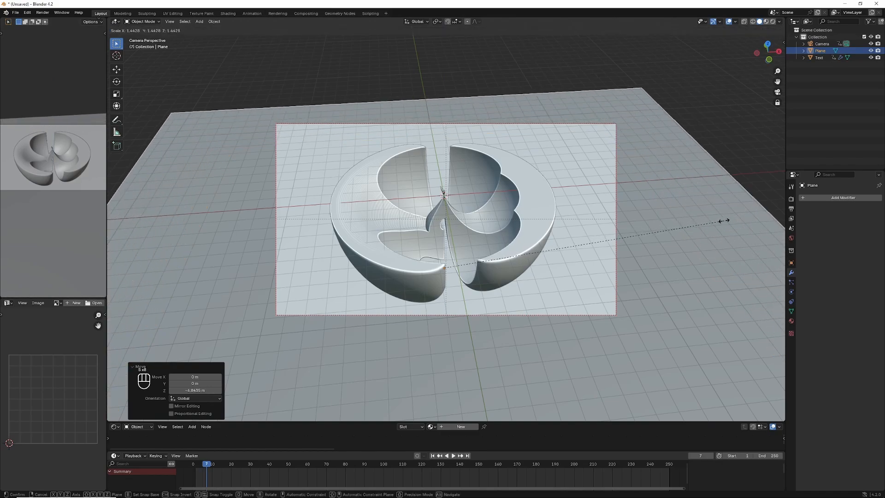
pyautogui.click(723, 221)
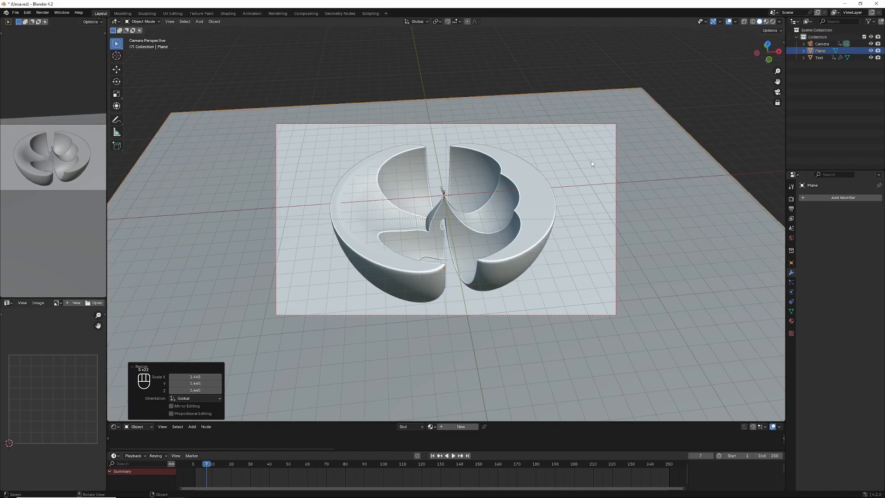
# Step: In Edit Mode, extrude the plane's far edge straight up along Z to form a tall back wall, and return to Object Mode
pyautogui.click(144, 22)
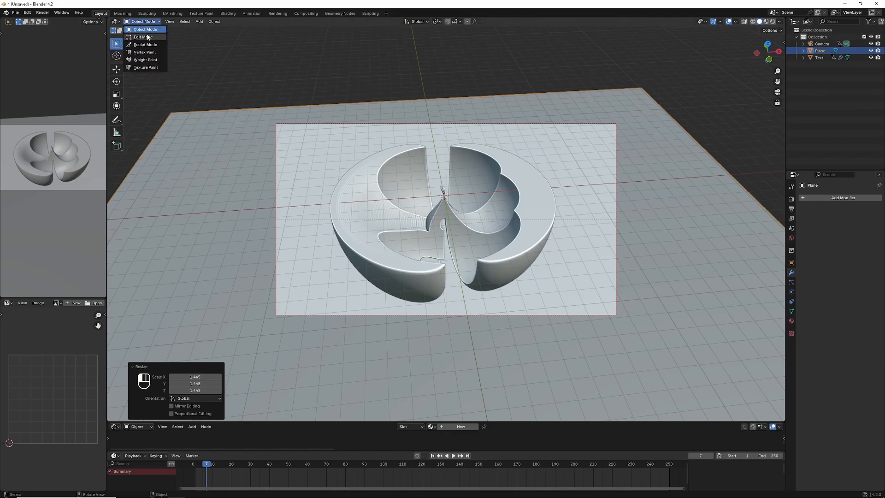
pyautogui.click(143, 37)
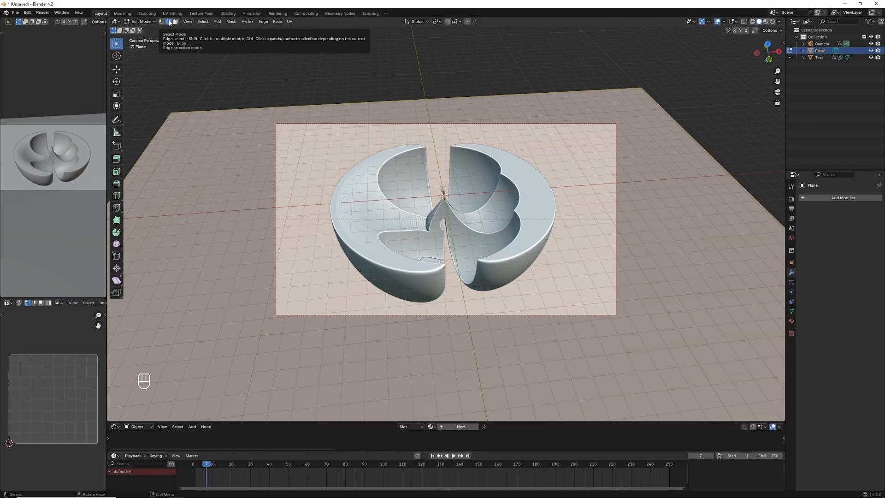
pyautogui.click(169, 22)
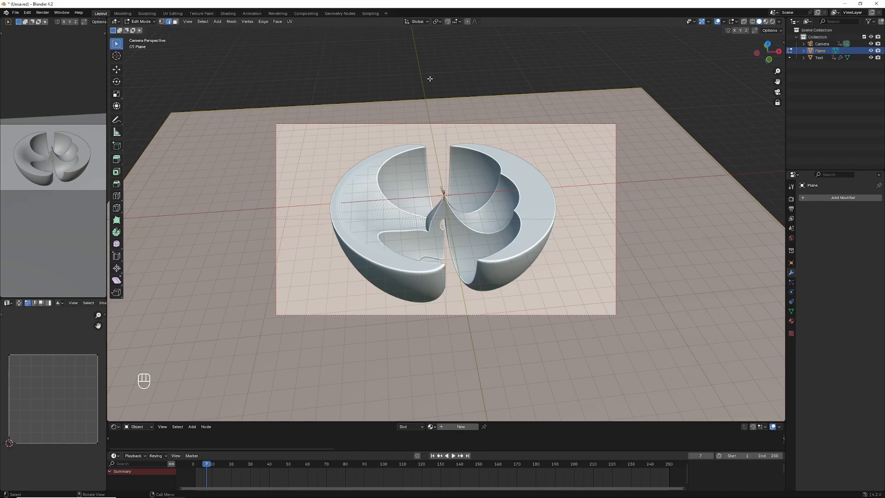
pyautogui.click(372, 100)
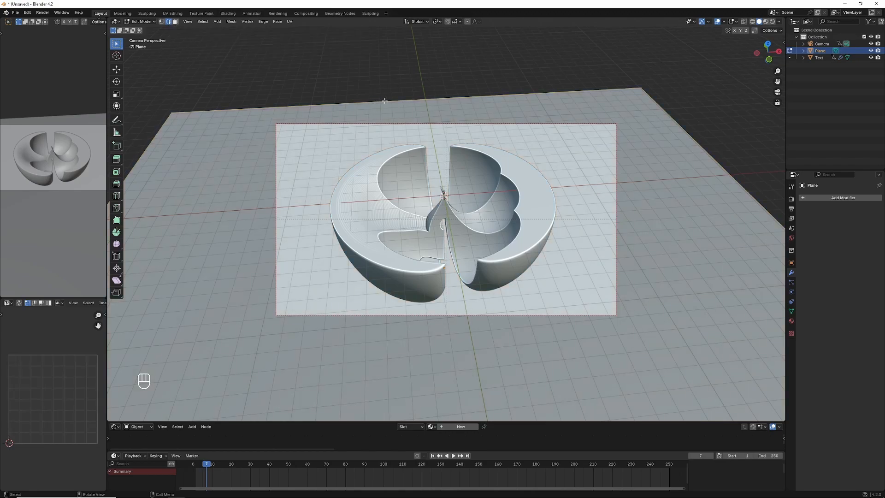
pyautogui.press('e')
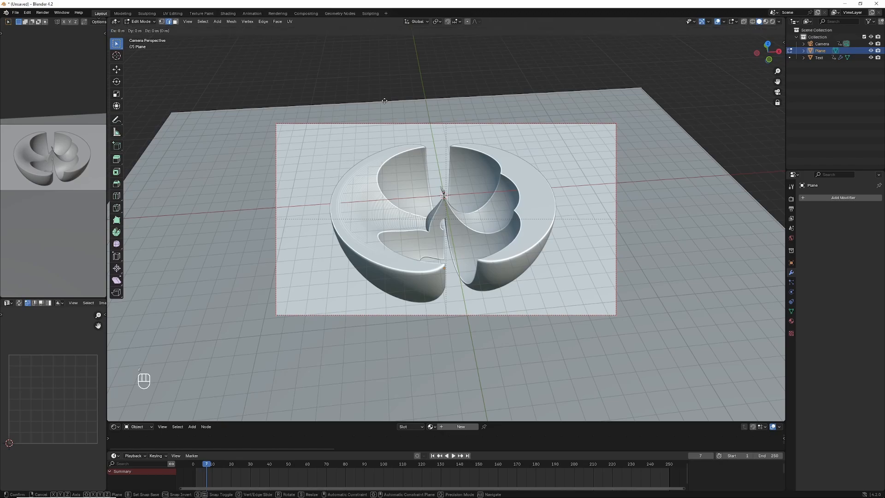
pyautogui.press('z')
pyautogui.press('z')
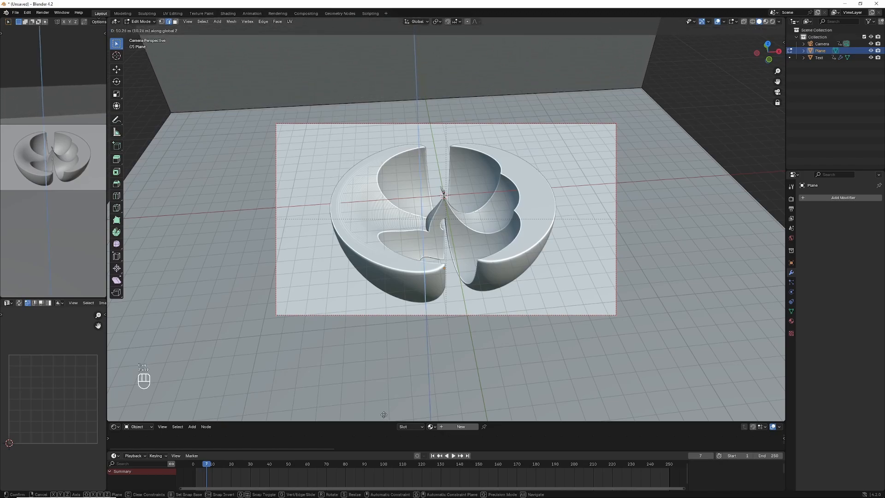
pyautogui.click(409, 207)
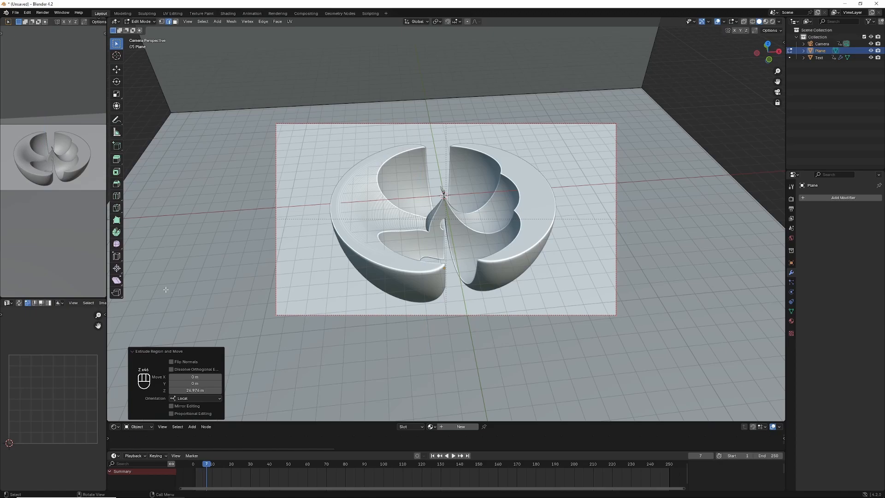
pyautogui.press('Tab')
# Step: Add a Bevel modifier to the plane with an amount of about 0.4 m and 27 segments to curve the backdrop's corner
pyautogui.scroll(-4, 649, 177)
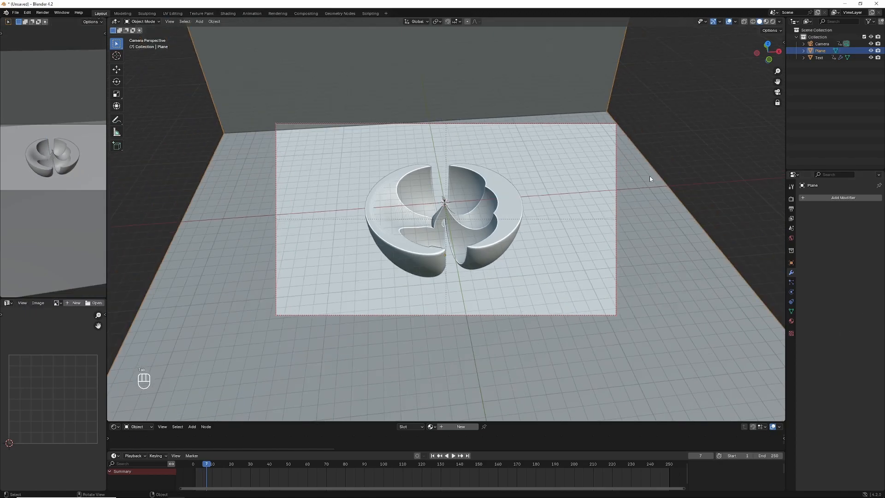
pyautogui.scroll(2, 650, 177)
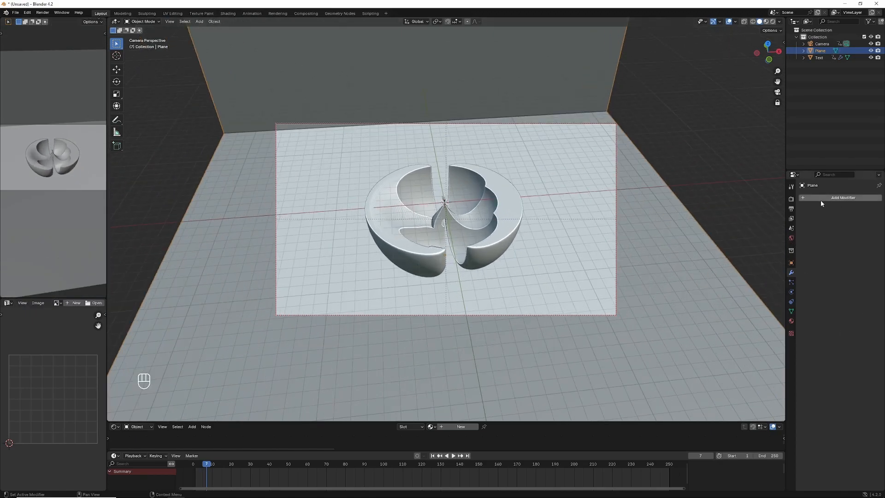
pyautogui.click(838, 199)
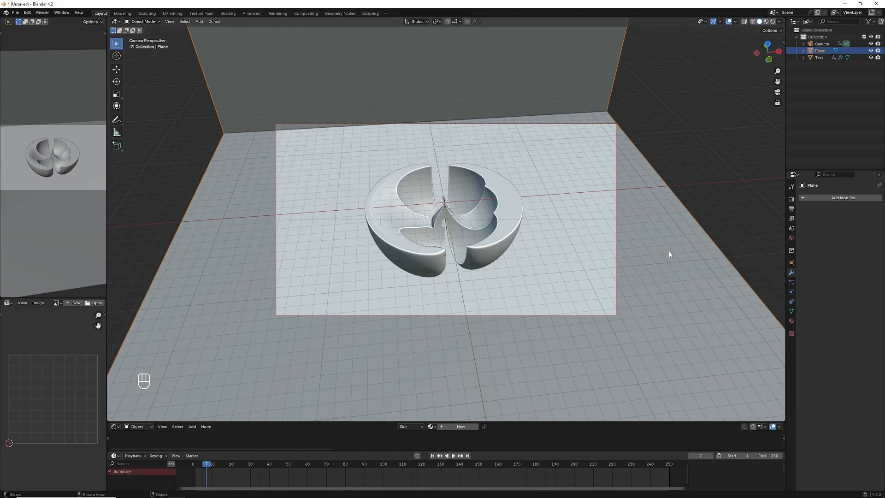
pyautogui.click(836, 198)
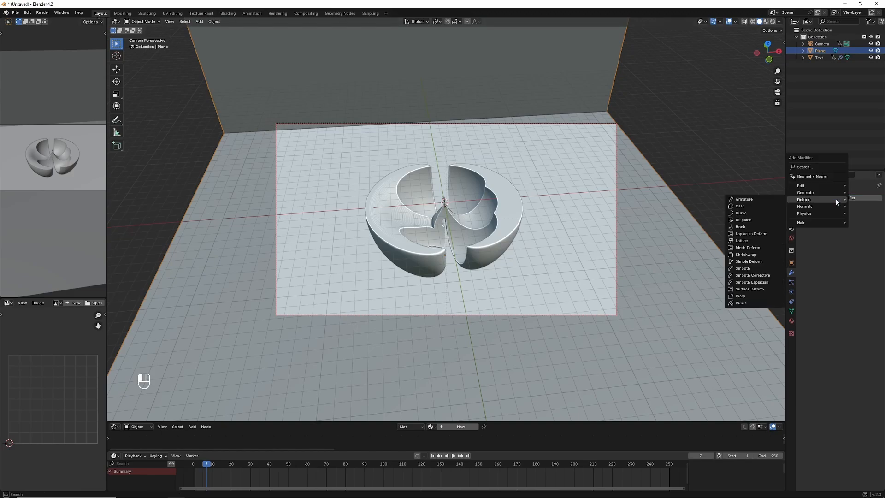
pyautogui.moveTo(817, 192)
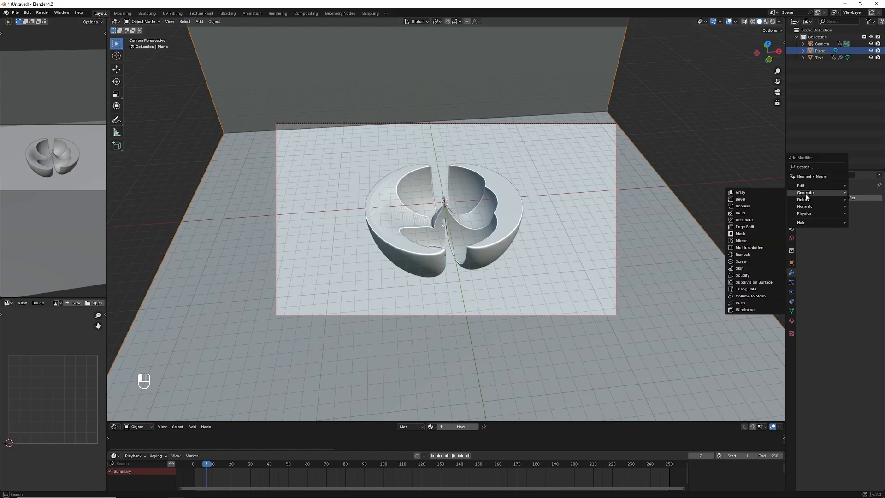
pyautogui.click(741, 199)
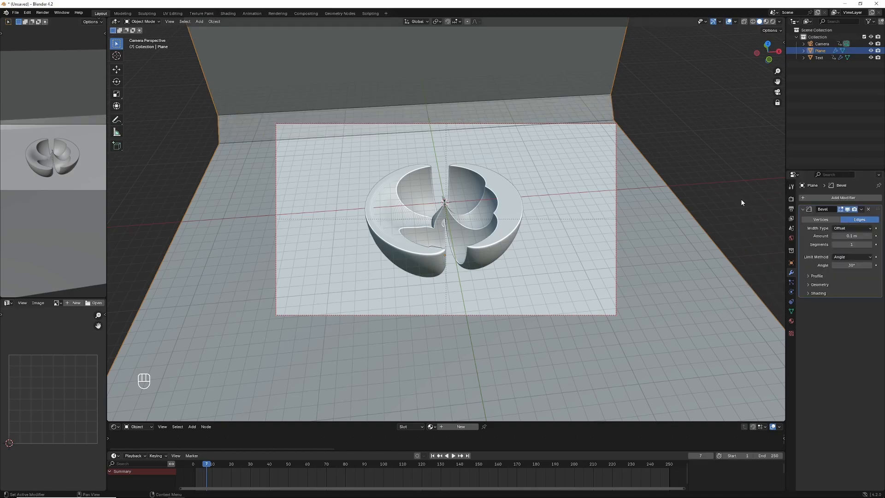
pyautogui.moveTo(852, 236); pyautogui.dragTo(882, 244)
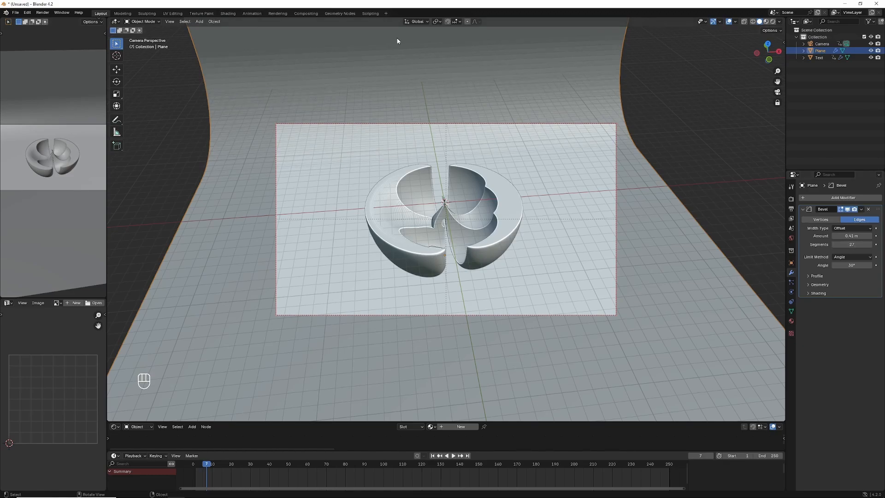
# Step: Apply Shade Smooth to the curved backdrop plane and to the letter
pyautogui.rightClick(431, 61)
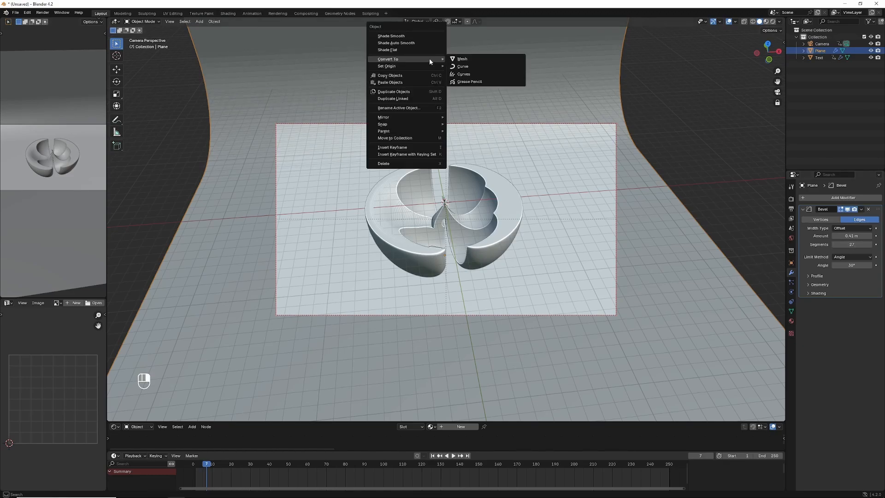
pyautogui.click(402, 40)
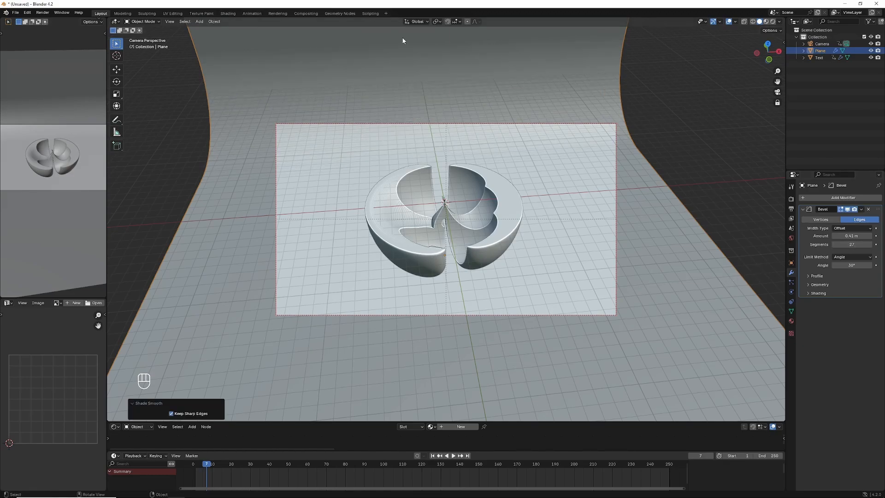
pyautogui.click(382, 204)
pyautogui.rightClick(380, 203)
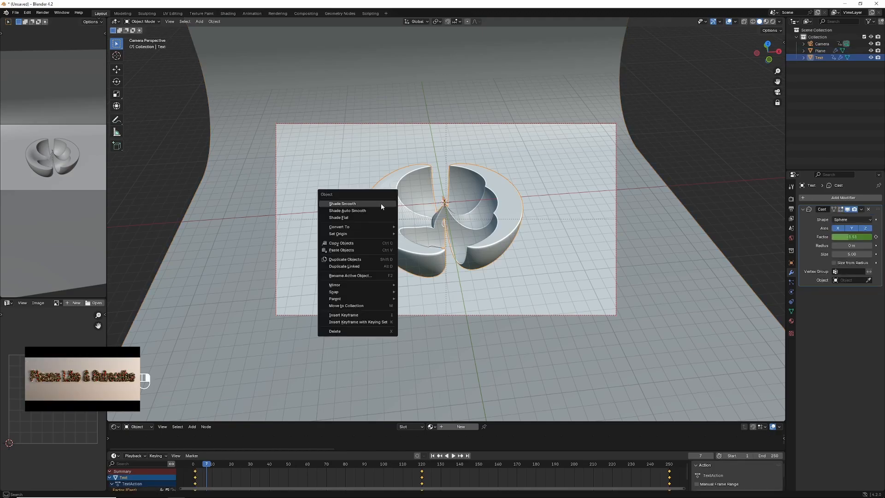
pyautogui.click(380, 204)
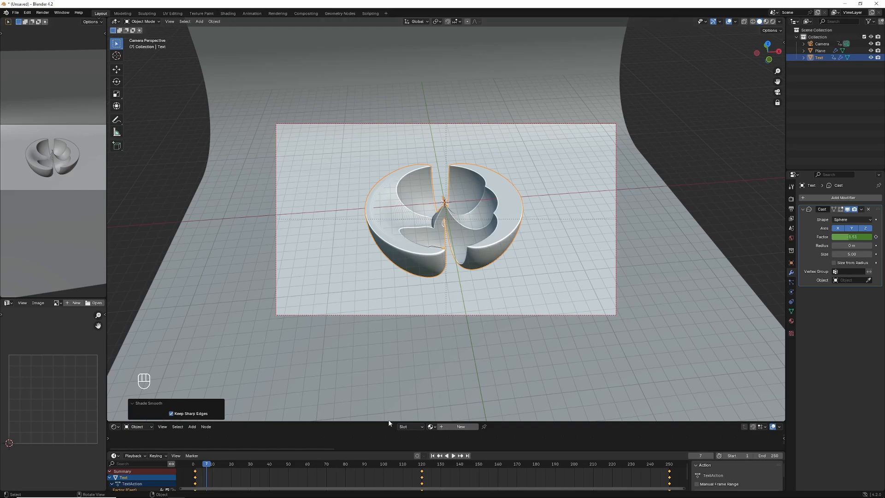
# Step: Create a new material for the letter and enlarge the Shader Editor to fit its nodes
pyautogui.moveTo(389, 422); pyautogui.dragTo(410, 295)
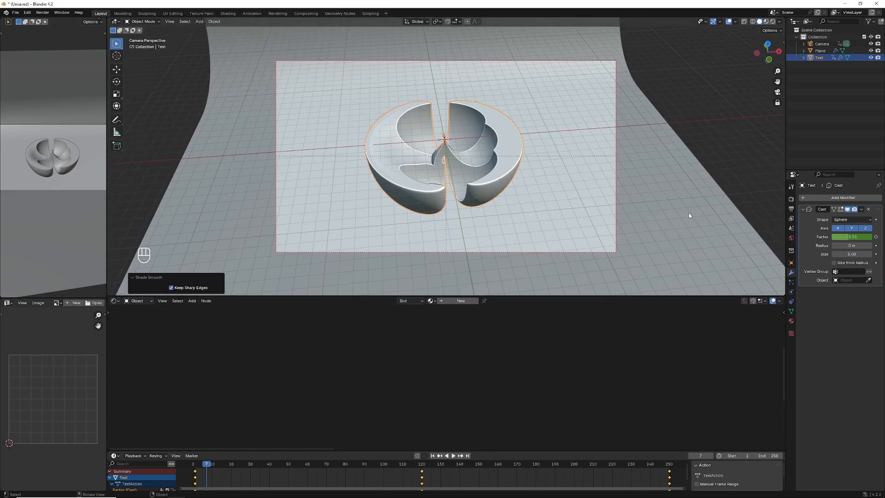
pyautogui.click(490, 180)
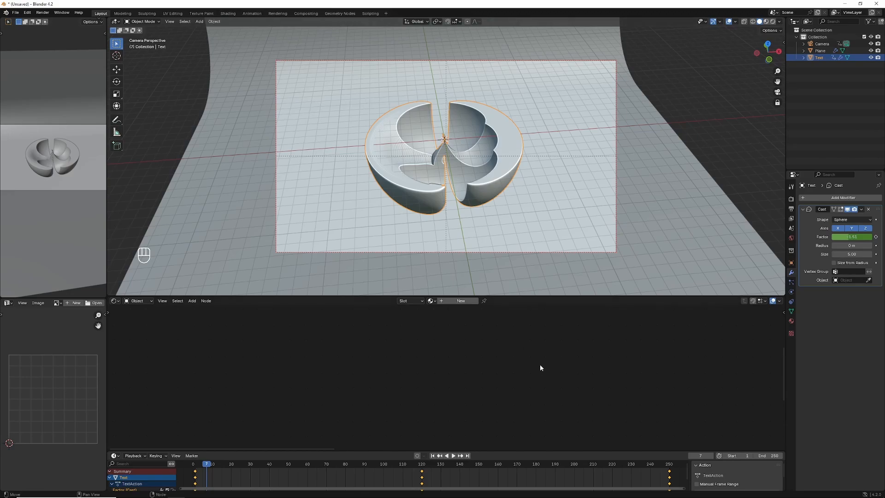
pyautogui.click(466, 301)
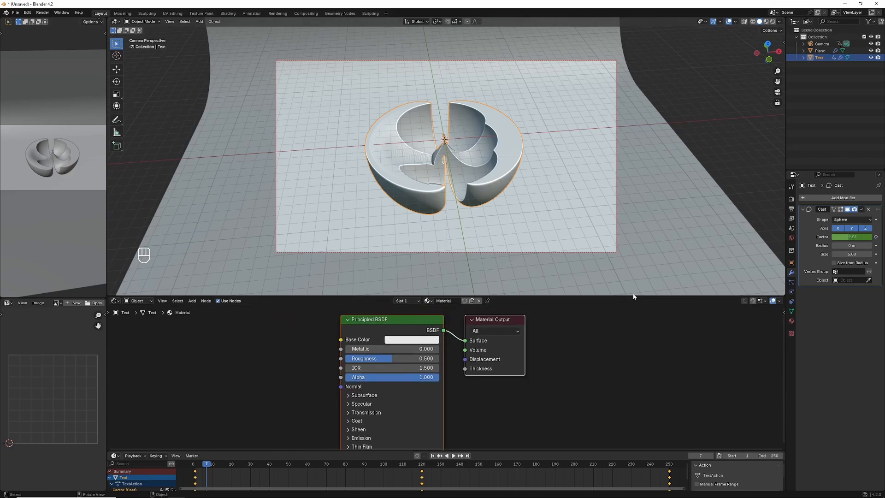
pyautogui.moveTo(632, 297); pyautogui.dragTo(644, 214)
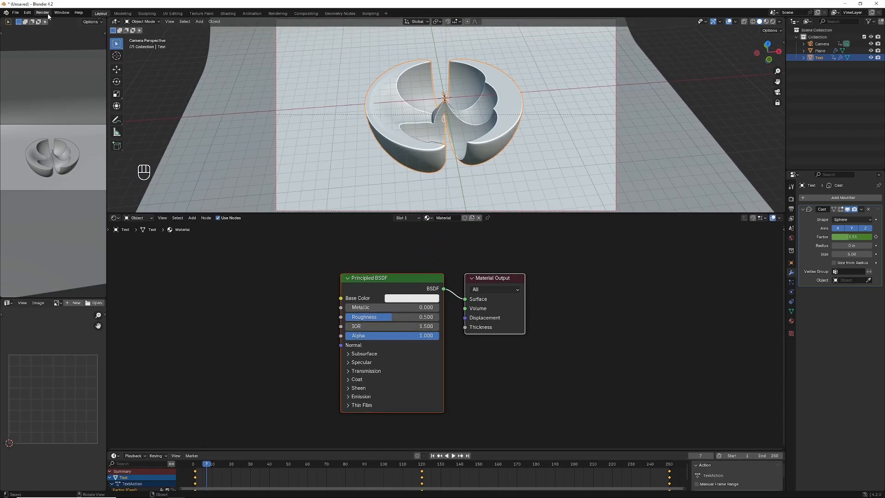
# Step: Select the backdrop plane, set the small camera preview viewport to Rendered shading, and widen that preview area
pyautogui.click(57, 105)
pyautogui.press('z')
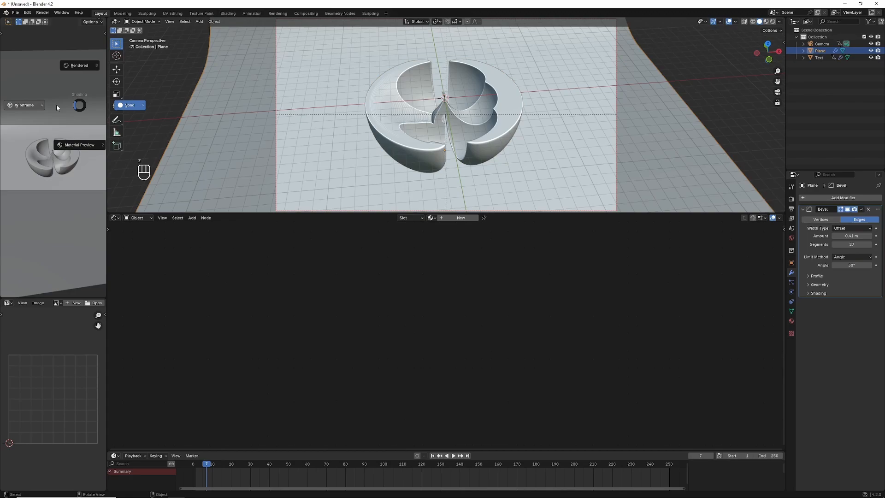
pyautogui.click(79, 64)
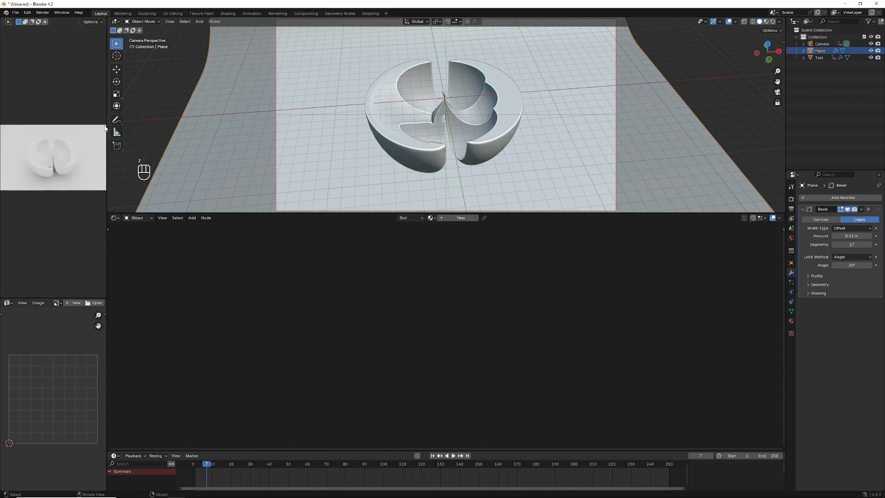
pyautogui.moveTo(106, 117); pyautogui.dragTo(179, 117)
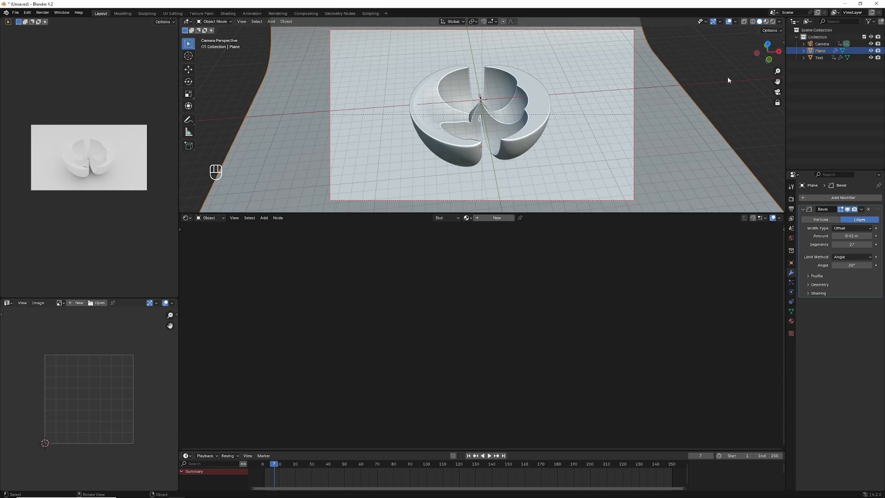
# Step: Switch the main viewport to Material Preview shading and delete the Principled BSDF node from the letter's material
pyautogui.click(767, 23)
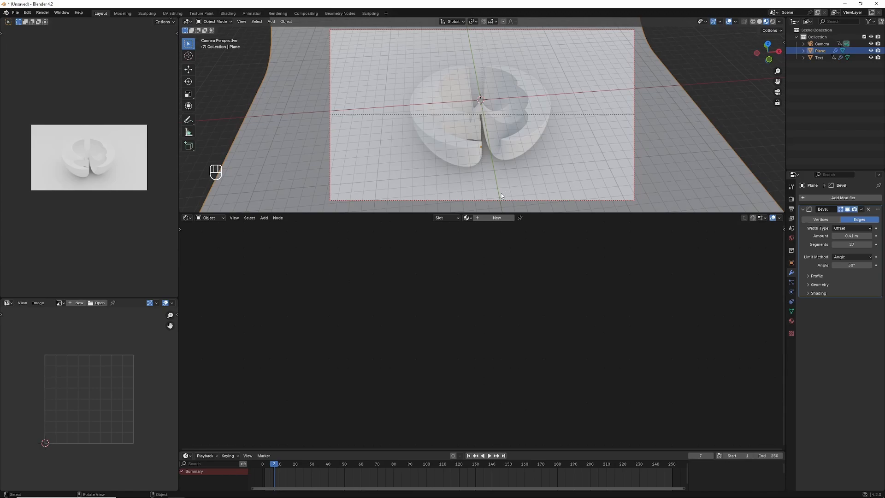
pyautogui.click(516, 137)
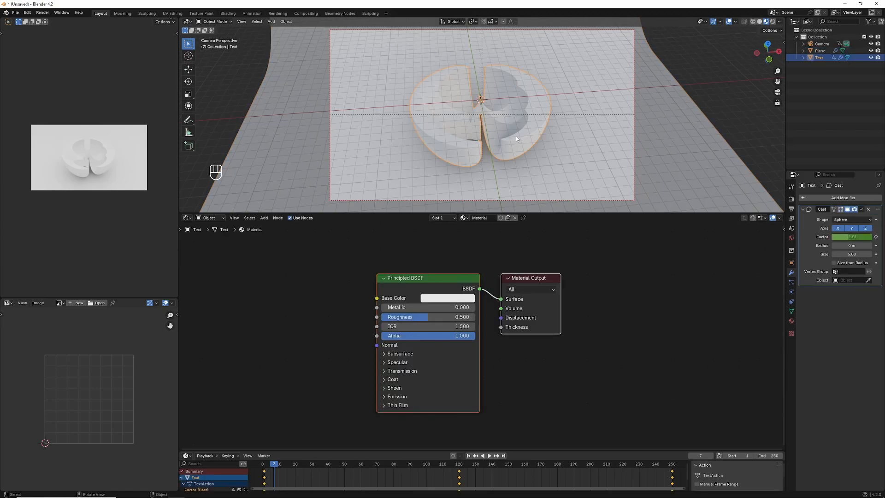
pyautogui.moveTo(456, 281); pyautogui.dragTo(671, 273)
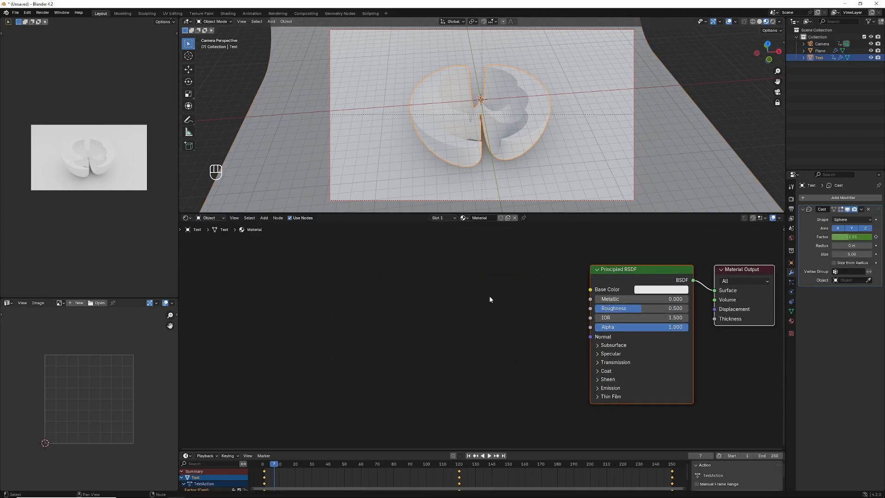
pyautogui.rightClick(610, 271)
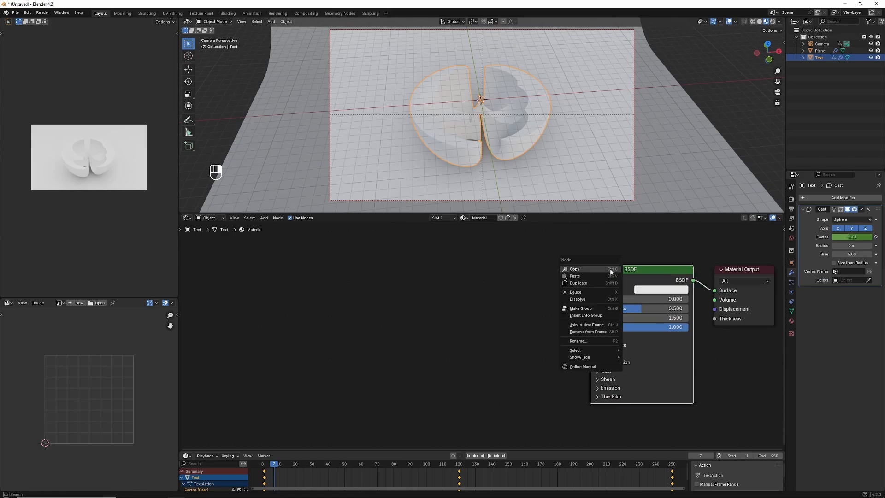
pyautogui.click(582, 292)
# Step: Add a Mix Shader node to the letter's material and connect it to the Material Output's Surface input
pyautogui.click(265, 218)
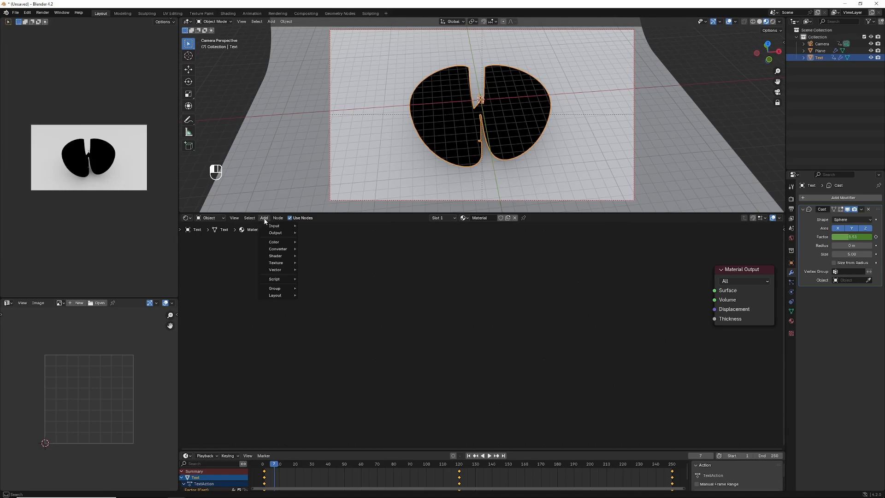
pyautogui.moveTo(275, 256)
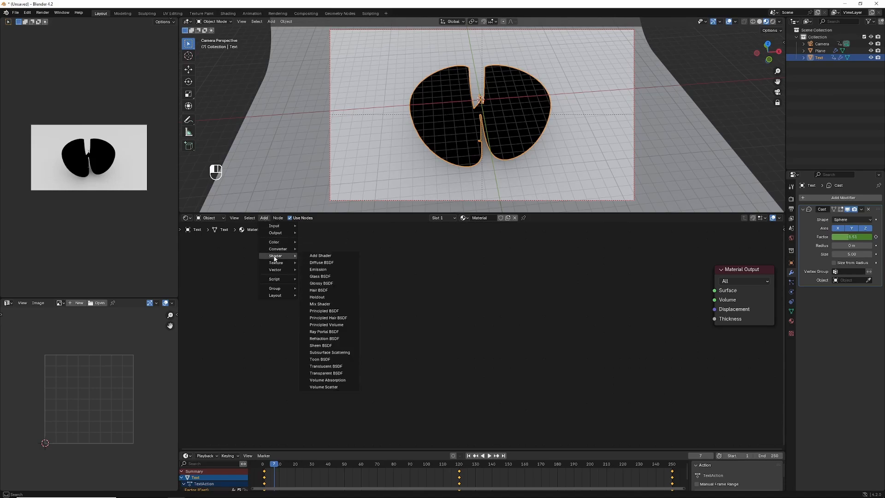
pyautogui.click(325, 305)
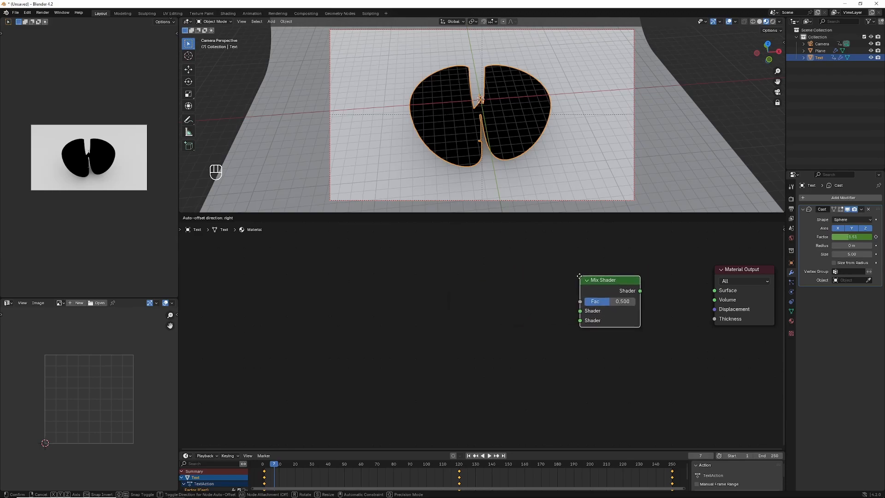
pyautogui.click(609, 300)
pyautogui.moveTo(640, 291); pyautogui.dragTo(678, 297)
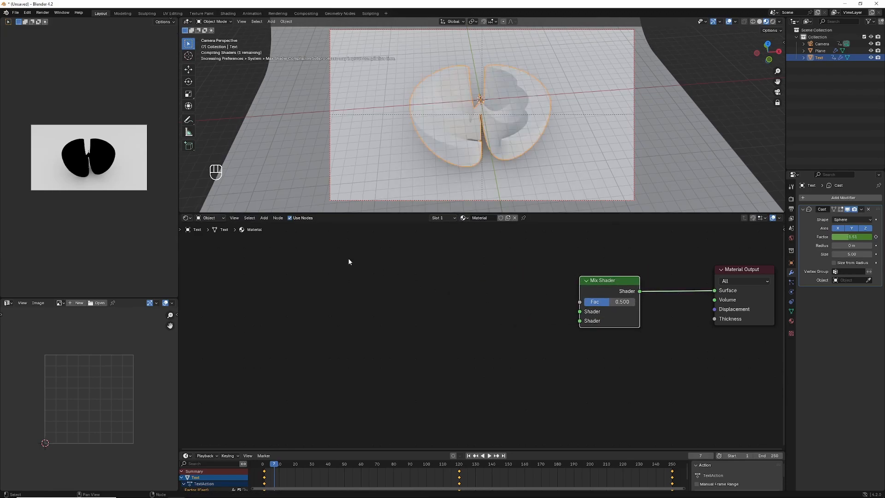
# Step: Add a Glossy BSDF, connect it to the Mix Shader's second shader input, and set its roughness to 0
pyautogui.click(264, 218)
pyautogui.moveTo(277, 256)
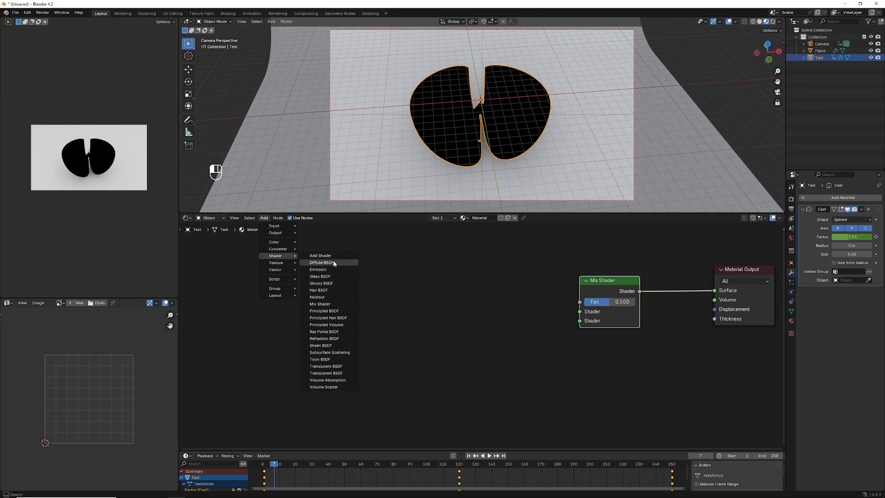
pyautogui.click(329, 283)
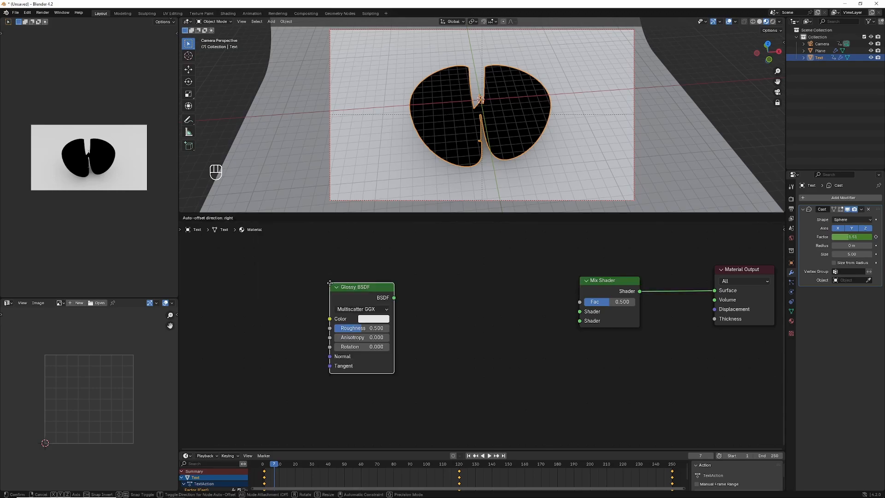
pyautogui.click(456, 315)
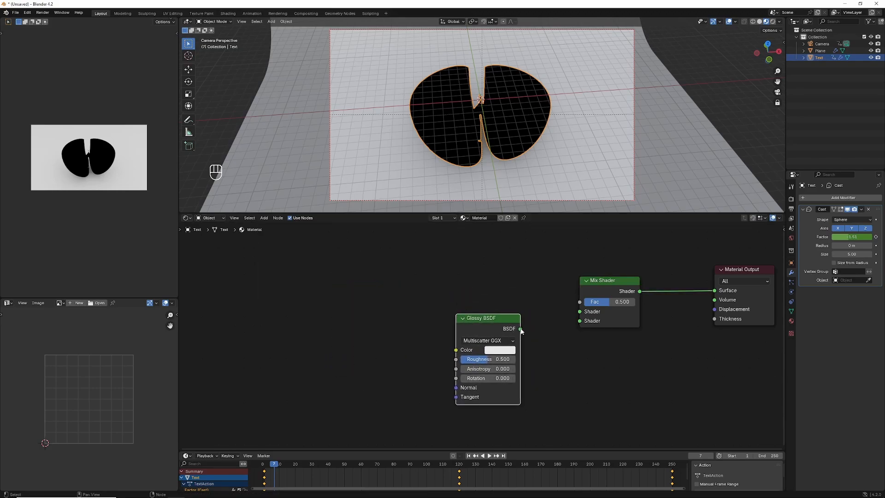
pyautogui.moveTo(520, 328); pyautogui.dragTo(580, 322)
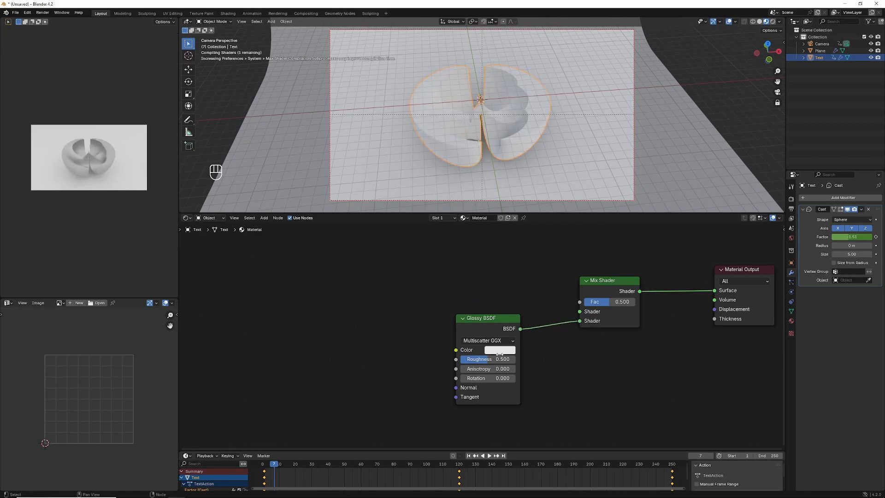
pyautogui.moveTo(485, 363); pyautogui.dragTo(460, 363)
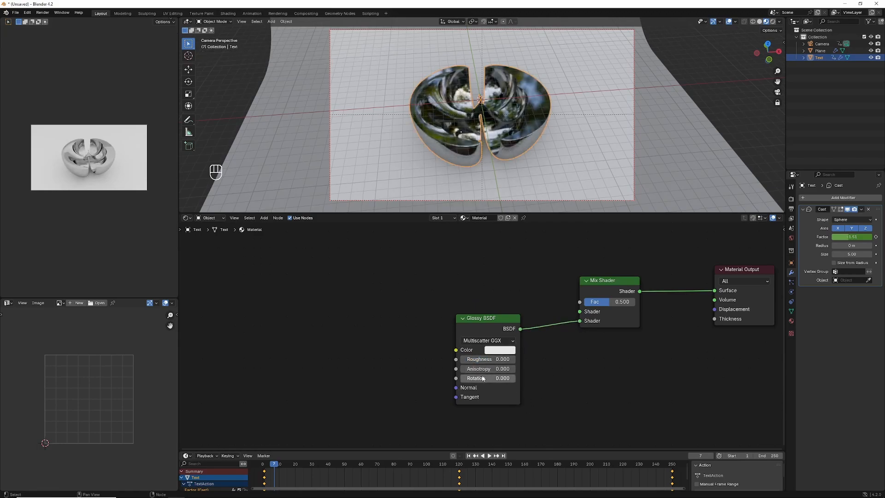
# Step: Add a Refraction BSDF, connect it to the Mix Shader's first shader input, and set its IOR to 1.5
pyautogui.click(263, 219)
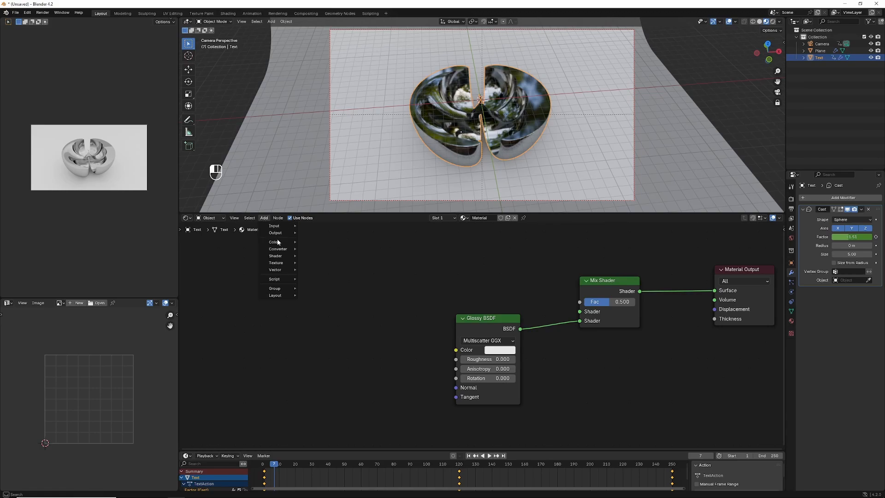
pyautogui.moveTo(278, 257)
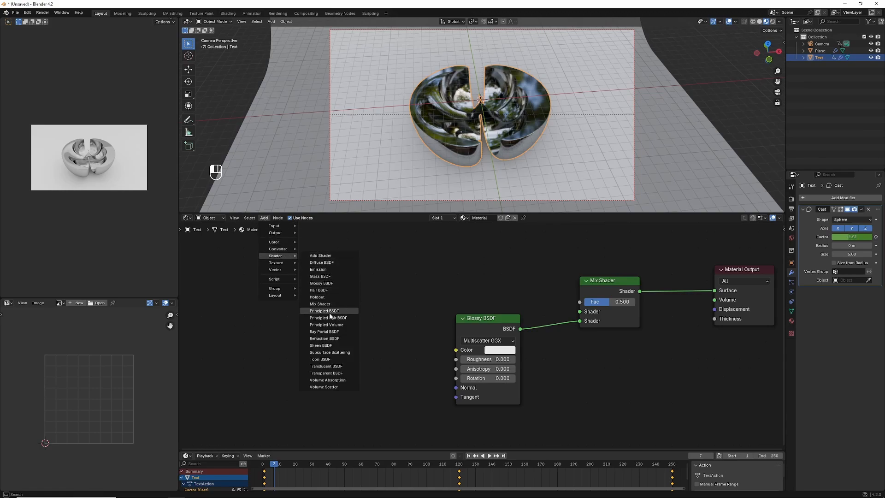
pyautogui.click(327, 340)
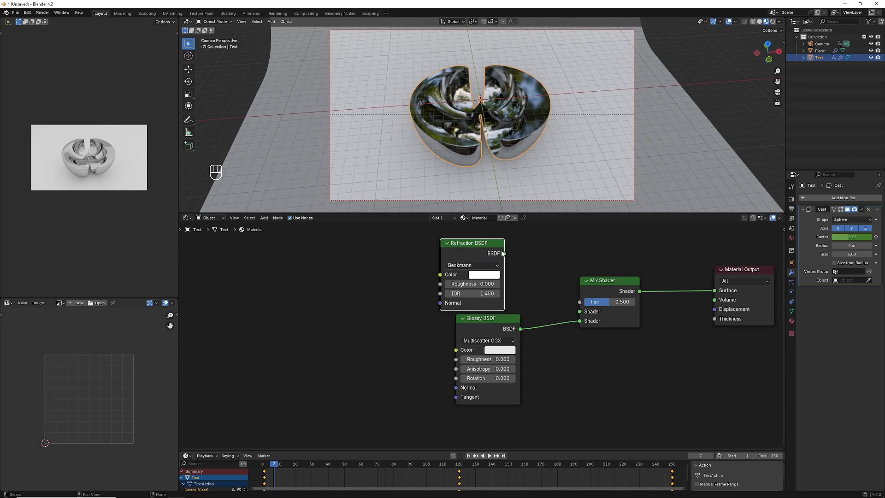
pyautogui.moveTo(504, 253); pyautogui.dragTo(580, 313)
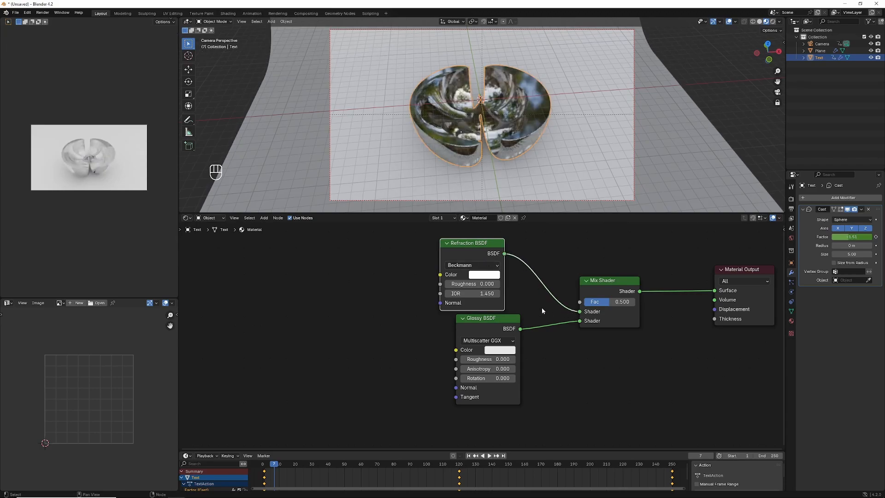
pyautogui.click(484, 294)
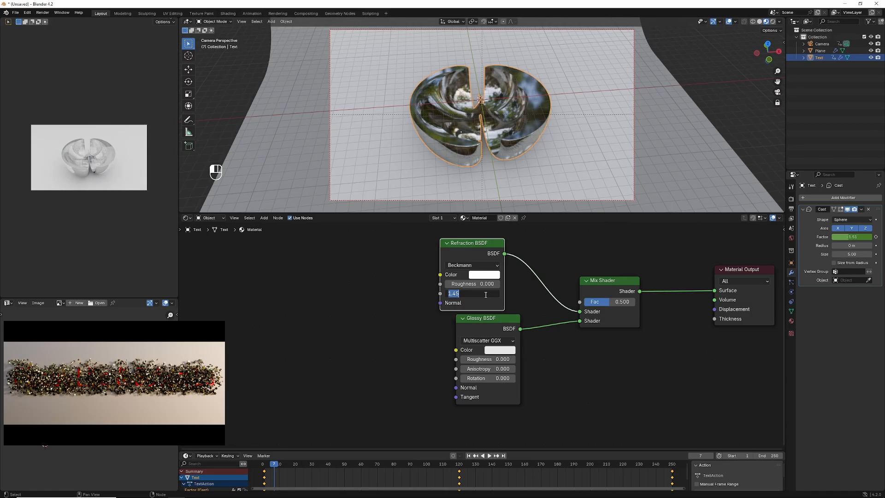
pyautogui.write('1.5')
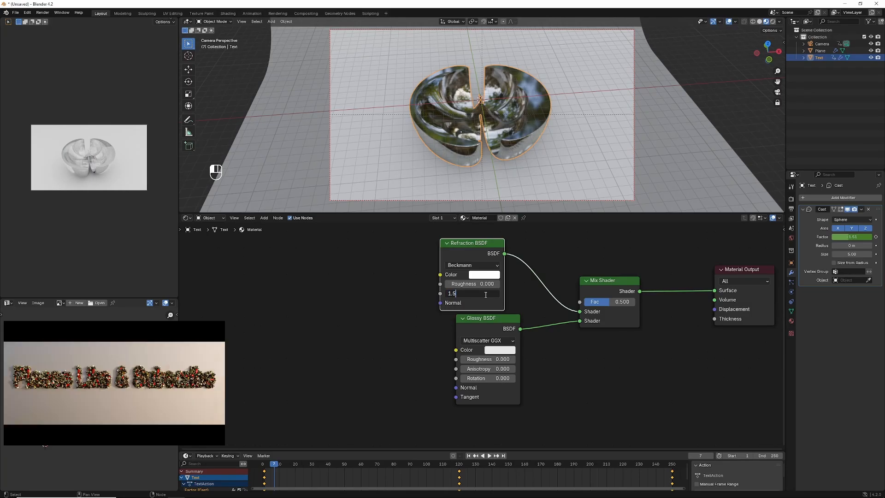
pyautogui.press('Return')
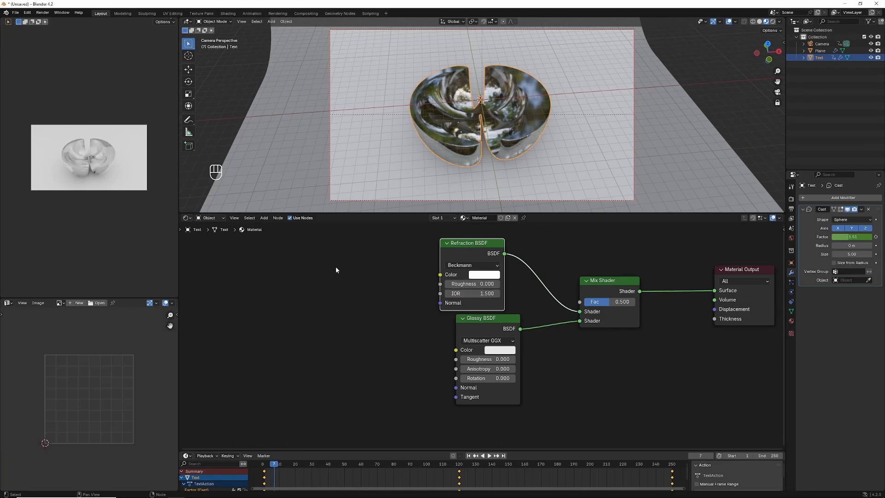
# Step: Add a Fresnel node and connect its output to the Mix Shader's Fac input
pyautogui.click(264, 218)
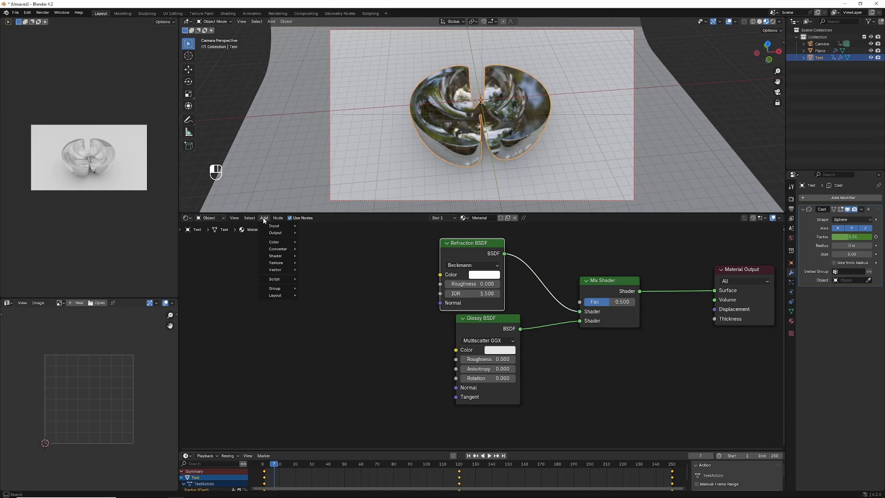
pyautogui.moveTo(274, 226)
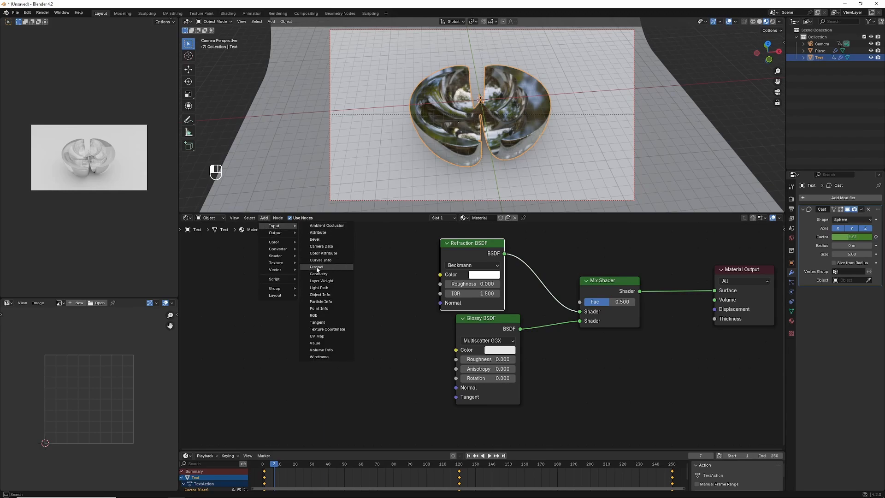
pyautogui.click(316, 267)
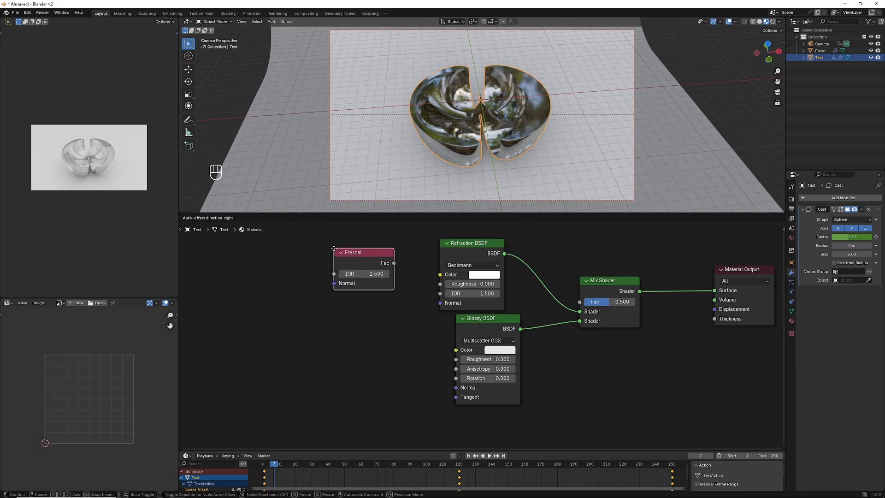
pyautogui.click(334, 252)
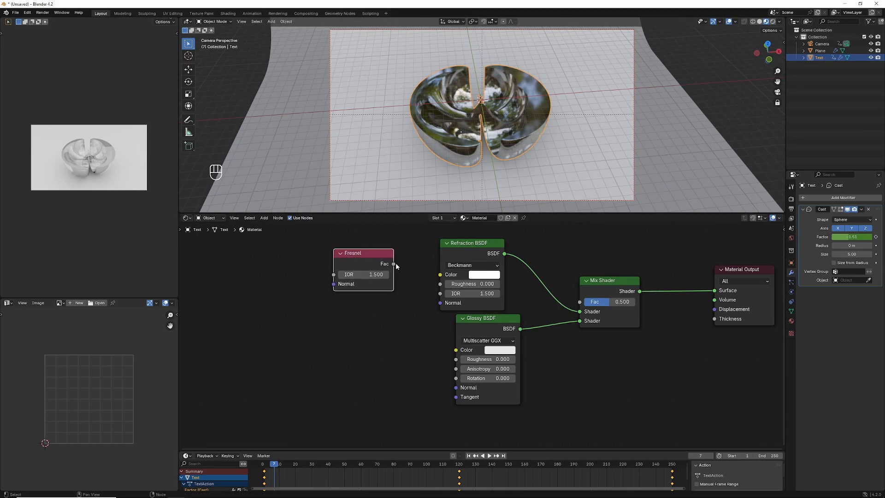
pyautogui.moveTo(394, 263); pyautogui.dragTo(579, 301)
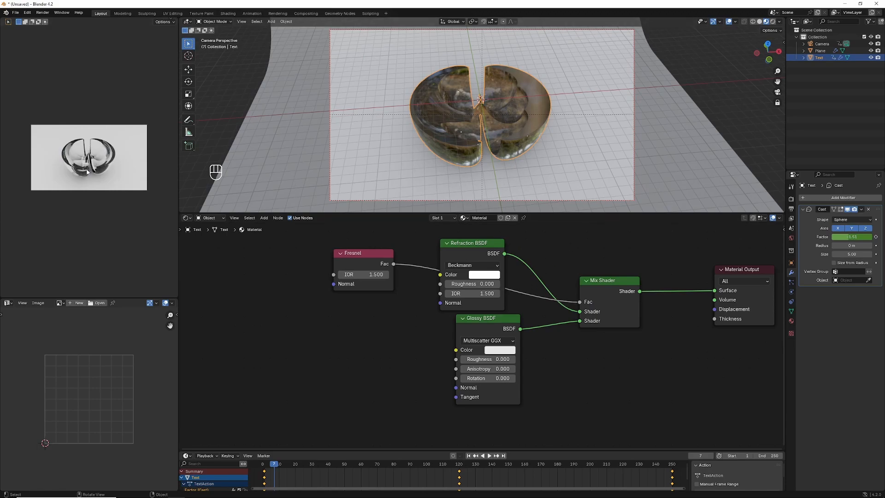
# Step: Tint the Refraction BSDF a very pale green and the Glossy BSDF a pale peach
pyautogui.scroll(4, 154, 156)
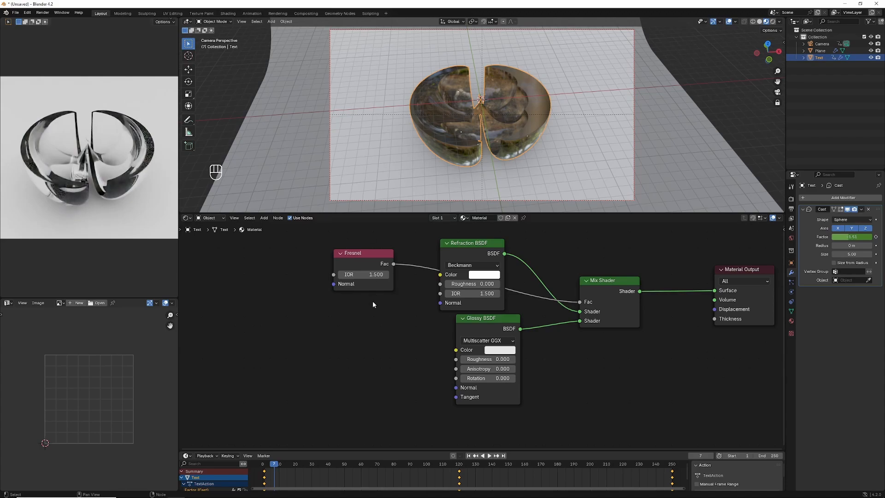
pyautogui.click(484, 275)
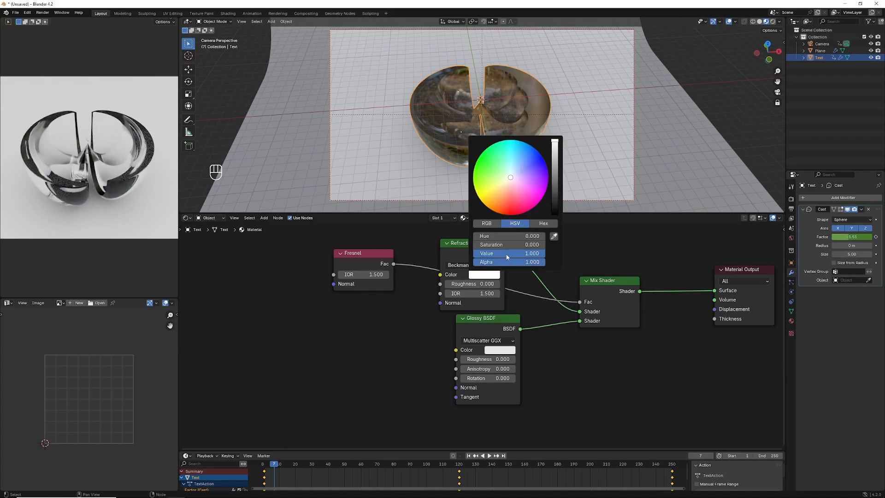
pyautogui.moveTo(510, 177); pyautogui.dragTo(509, 175)
pyautogui.click(500, 351)
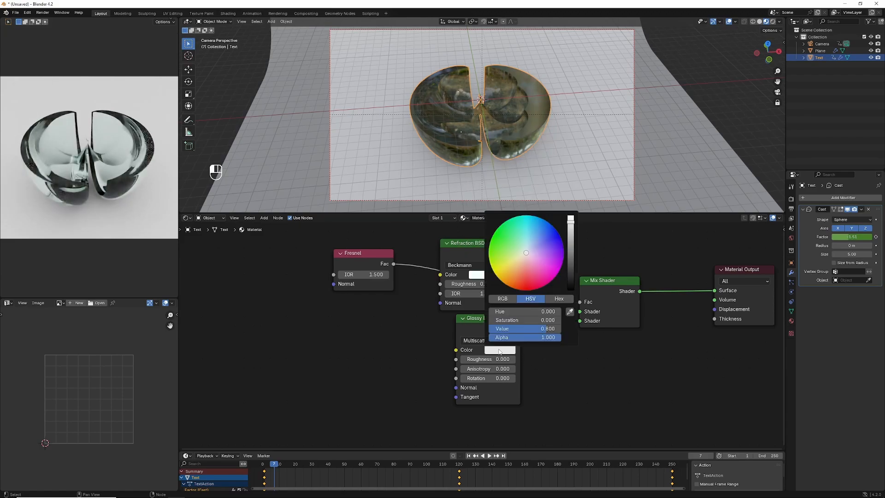
pyautogui.moveTo(526, 255); pyautogui.dragTo(525, 256)
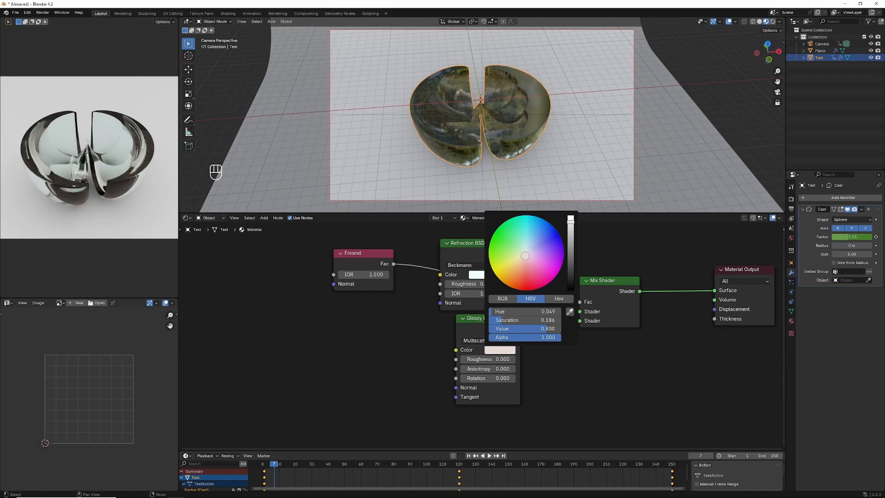
pyautogui.moveTo(525, 255); pyautogui.dragTo(525, 256)
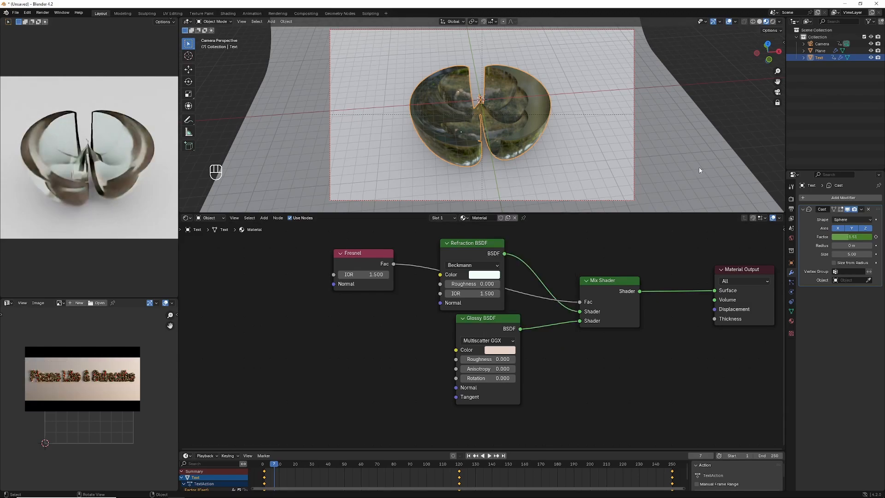
# Step: Create a new material for the backdrop plane with a roughness of about 0.105 and a specular IOR Level of 1.000
pyautogui.click(672, 144)
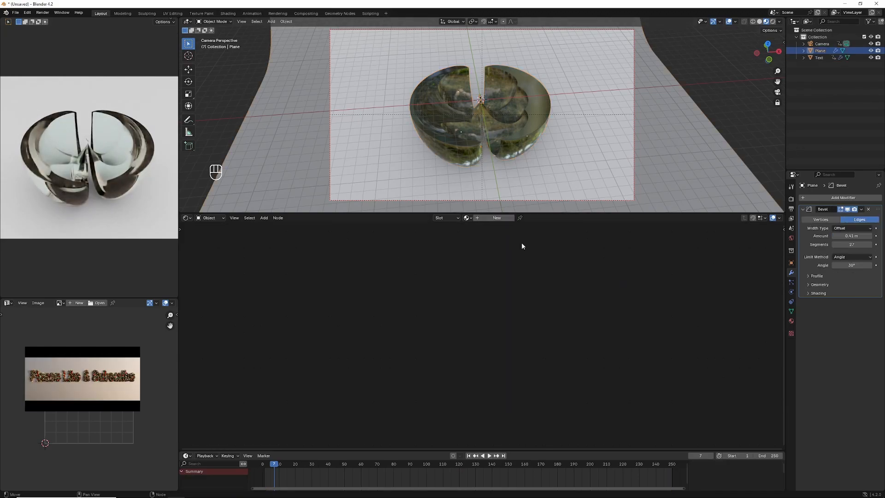
pyautogui.click(505, 218)
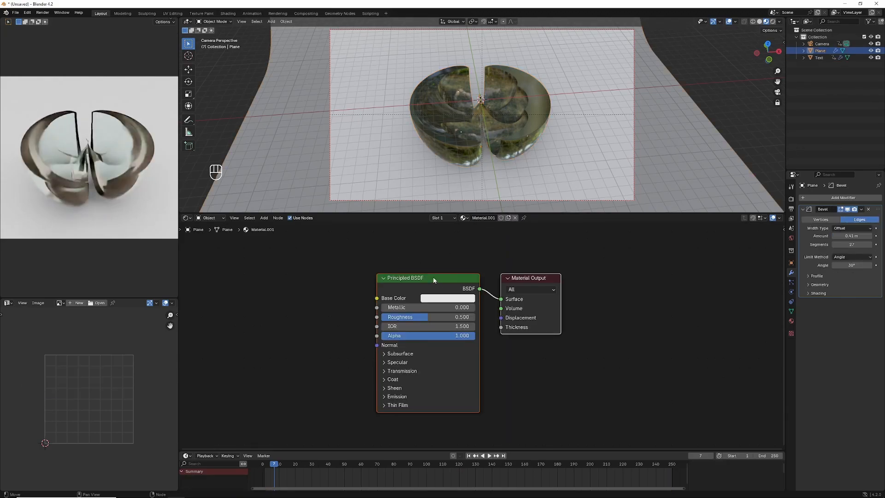
pyautogui.moveTo(433, 276); pyautogui.dragTo(574, 268)
pyautogui.moveTo(572, 306); pyautogui.dragTo(537, 306)
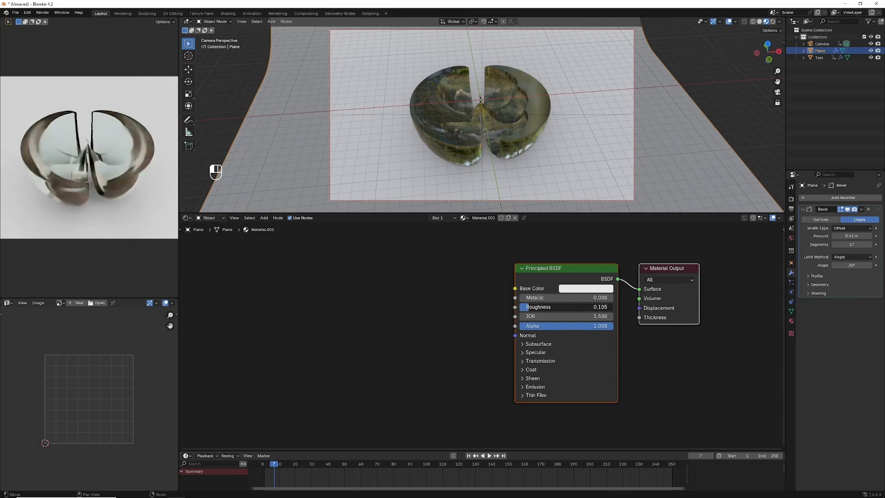
pyautogui.click(522, 353)
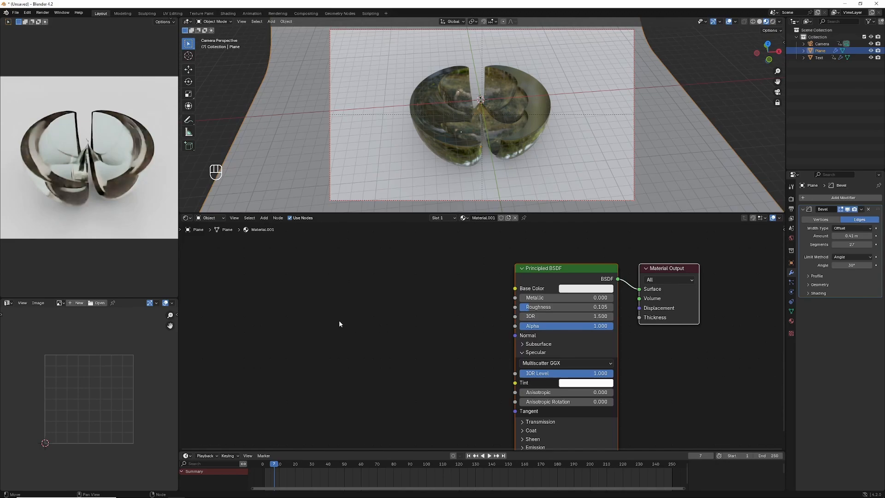
# Step: Darken the backdrop material's base color to a neutral grey with a Value of 0.335
pyautogui.click(592, 289)
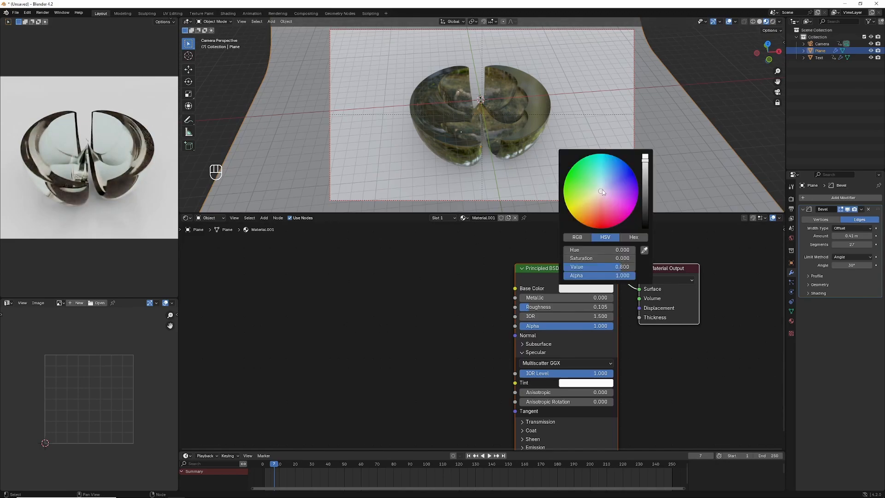
pyautogui.moveTo(644, 160)
pyautogui.mouseDown()
pyautogui.moveTo(645, 185)
pyautogui.moveTo(644, 173)
pyautogui.mouseUp()
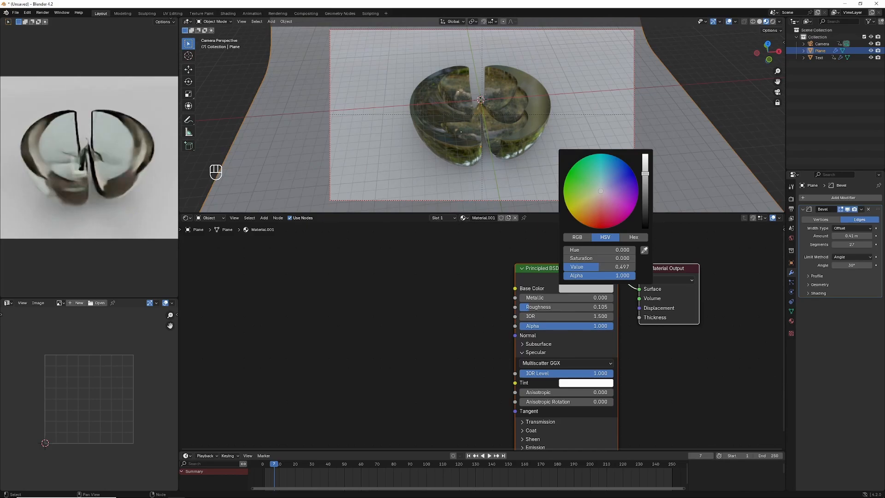
pyautogui.click(645, 174)
pyautogui.moveTo(645, 173); pyautogui.dragTo(645, 182)
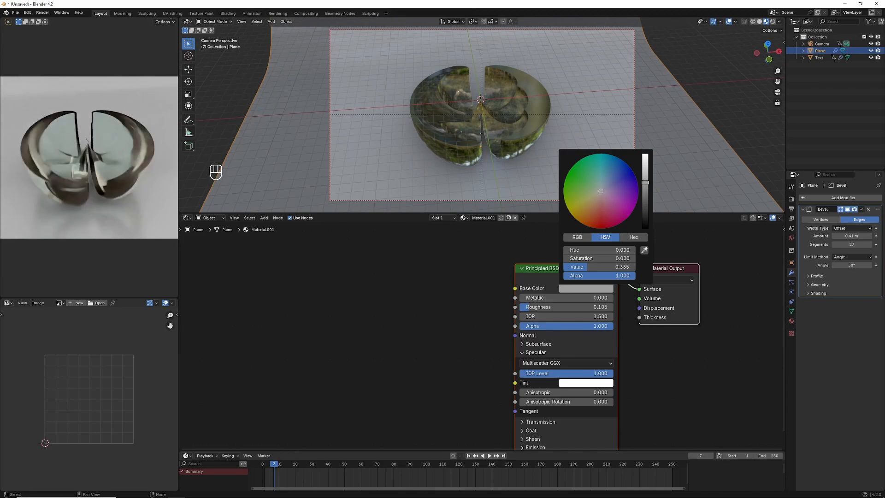
pyautogui.click(427, 287)
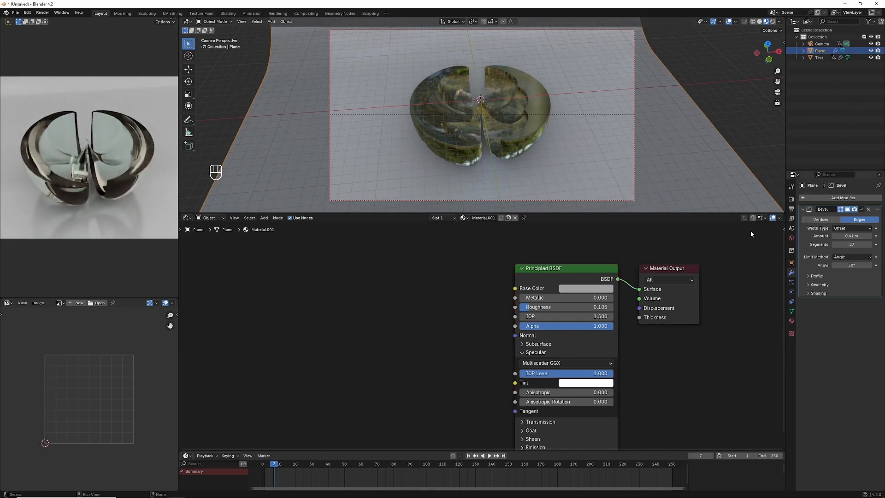
# Step: Replace the world's environment image with the colorful_studio HDRI and set the background strength to 2.900
pyautogui.click(791, 238)
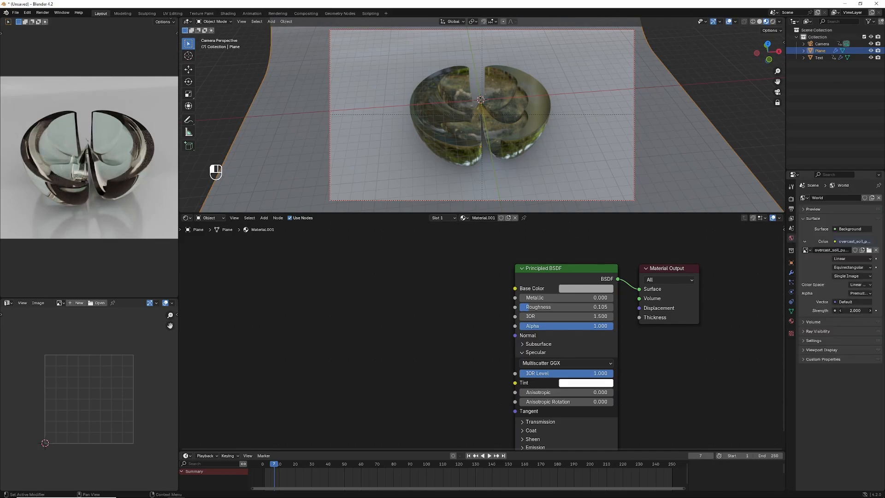
pyautogui.moveTo(854, 310)
pyautogui.mouseDown()
pyautogui.moveTo(874, 310)
pyautogui.moveTo(854, 316)
pyautogui.mouseUp()
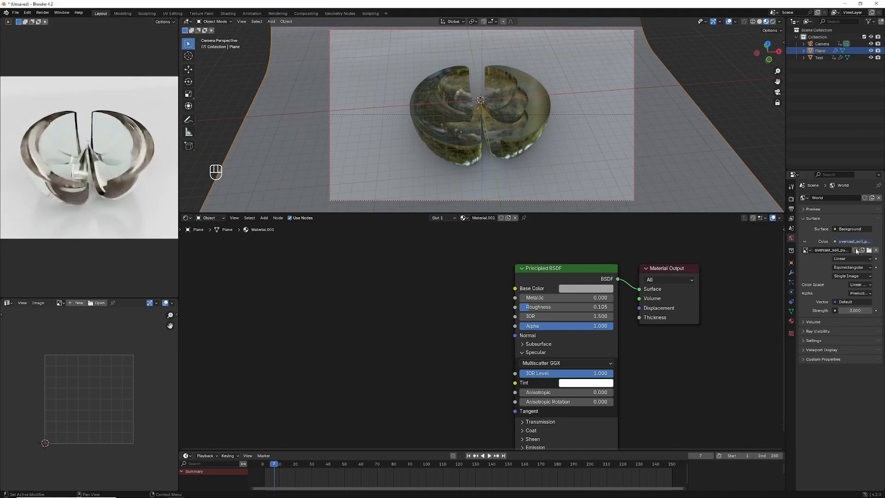
pyautogui.click(869, 250)
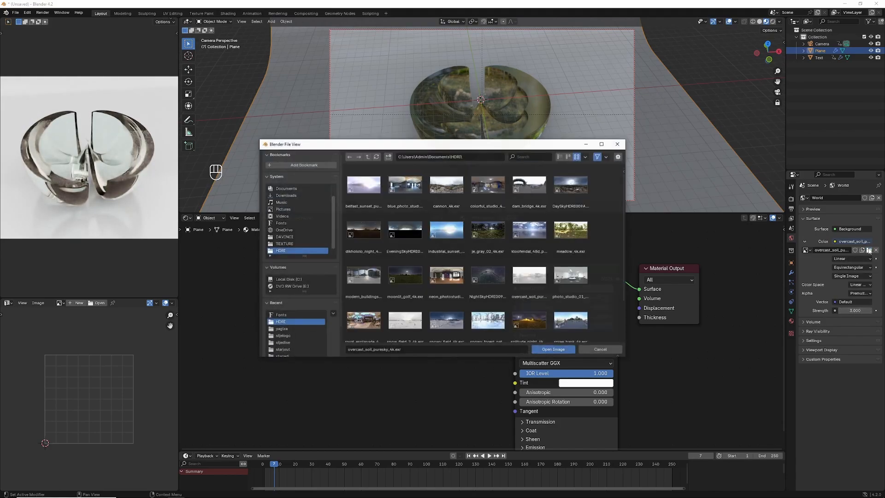
pyautogui.doubleClick(488, 187)
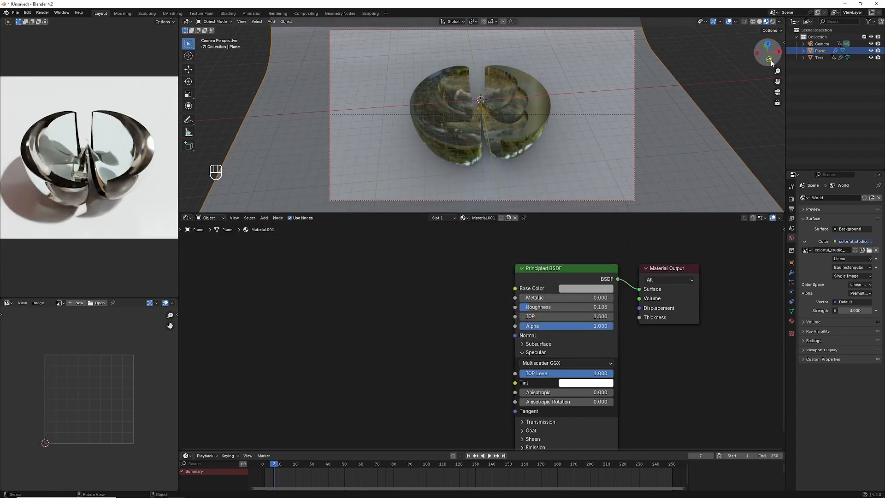
pyautogui.moveTo(768, 60); pyautogui.dragTo(754, 73)
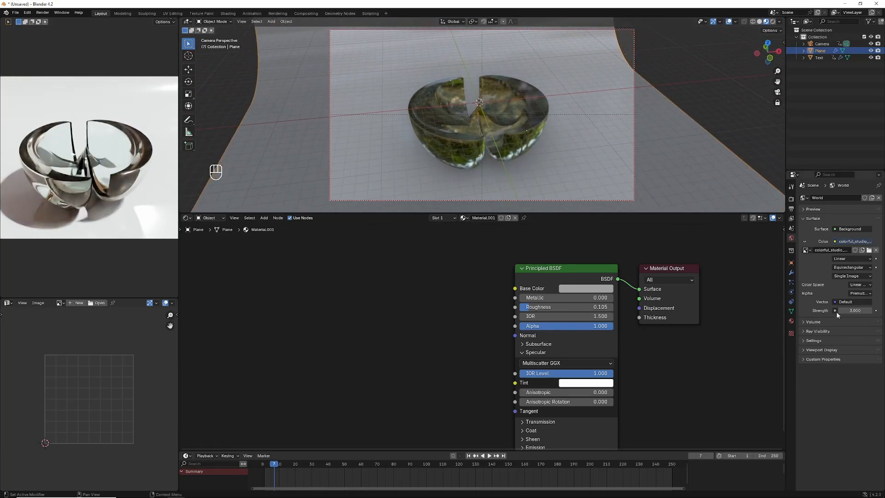
pyautogui.moveTo(855, 310); pyautogui.dragTo(855, 310)
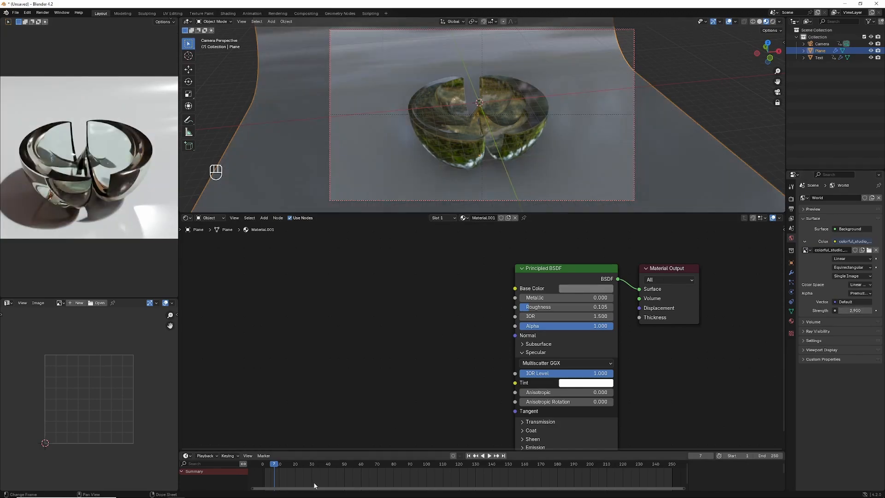
# Step: Preview the animation, reframe the camera on the glass letter at frame 90, and keyframe the camera's location there
pyautogui.click(490, 455)
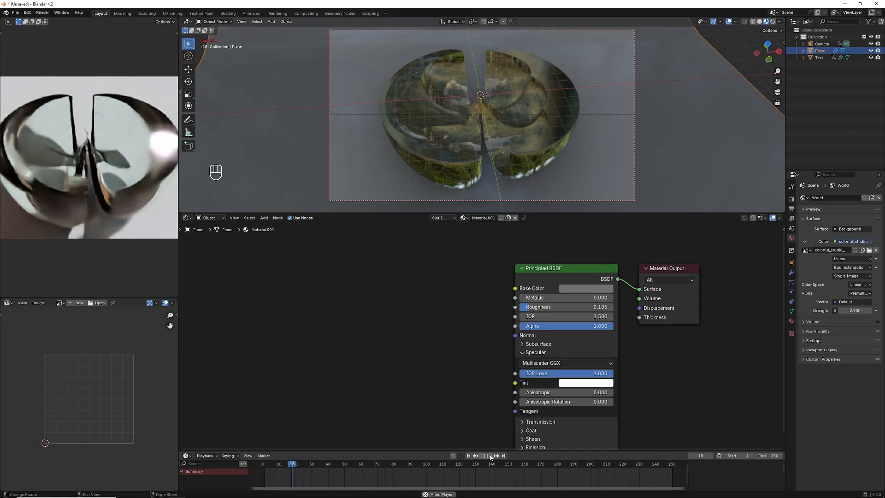
pyautogui.moveTo(359, 464); pyautogui.dragTo(408, 466)
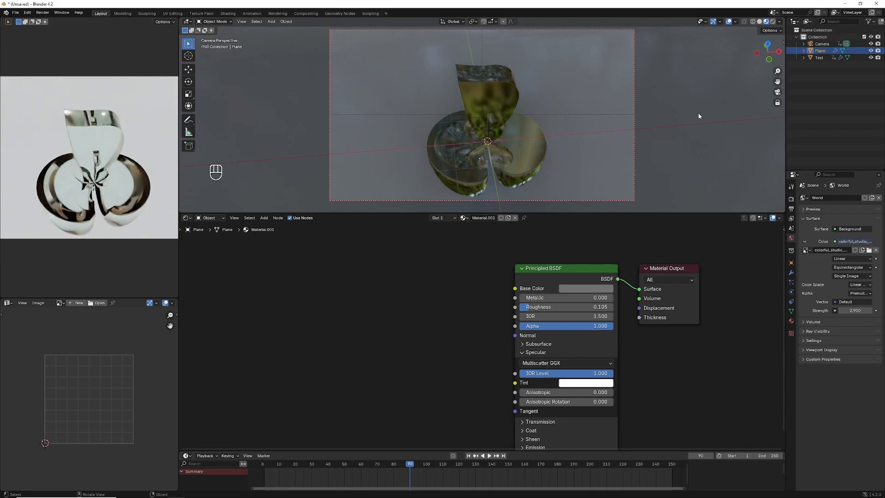
pyautogui.moveTo(777, 81); pyautogui.dragTo(775, 67)
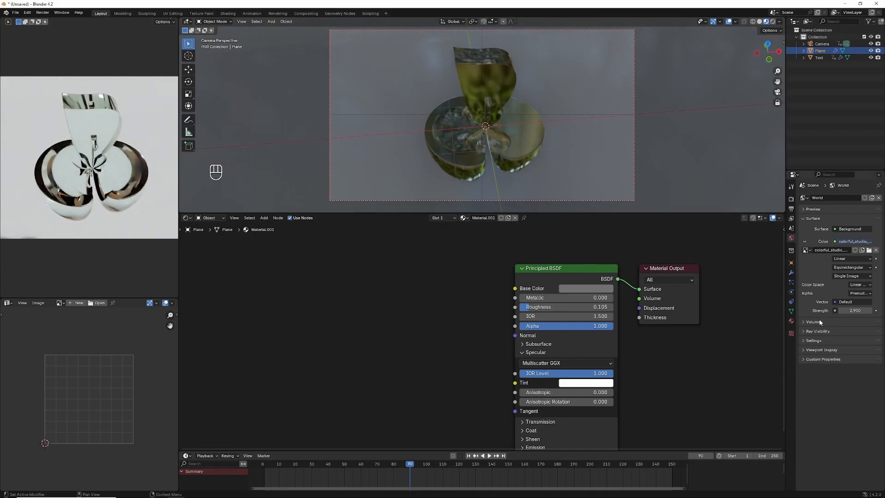
pyautogui.click(790, 264)
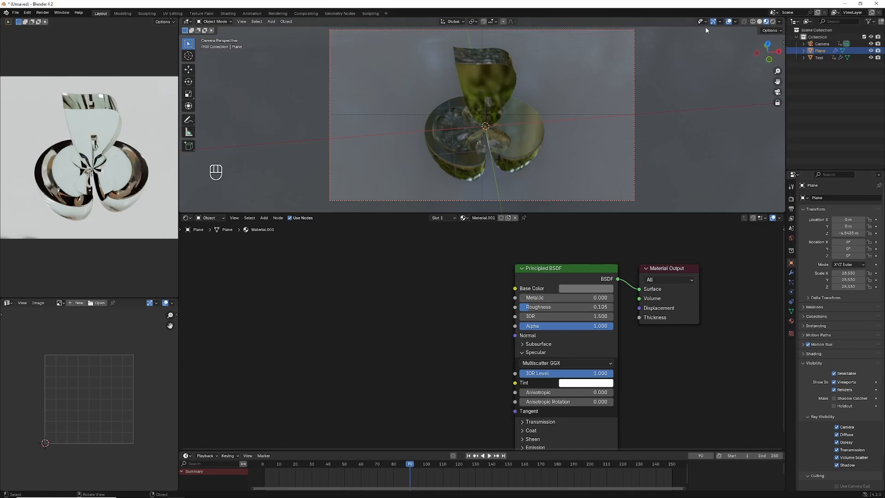
pyautogui.click(827, 43)
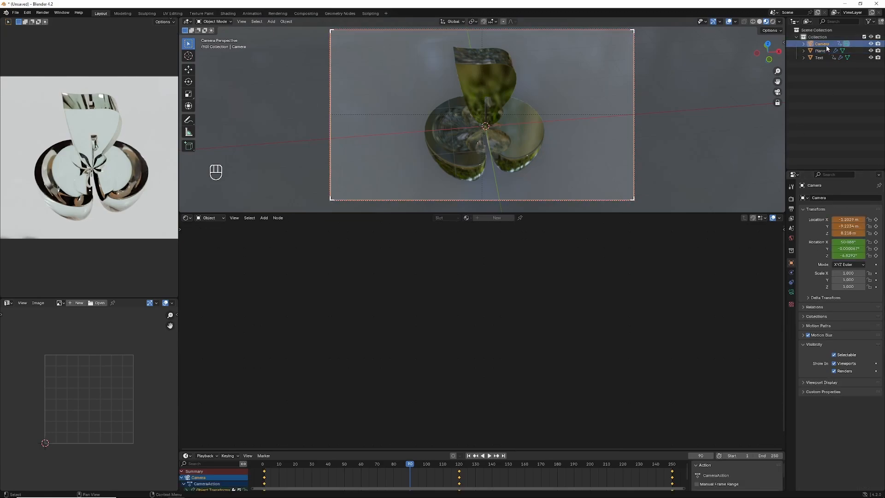
pyautogui.rightClick(852, 220)
pyautogui.click(823, 222)
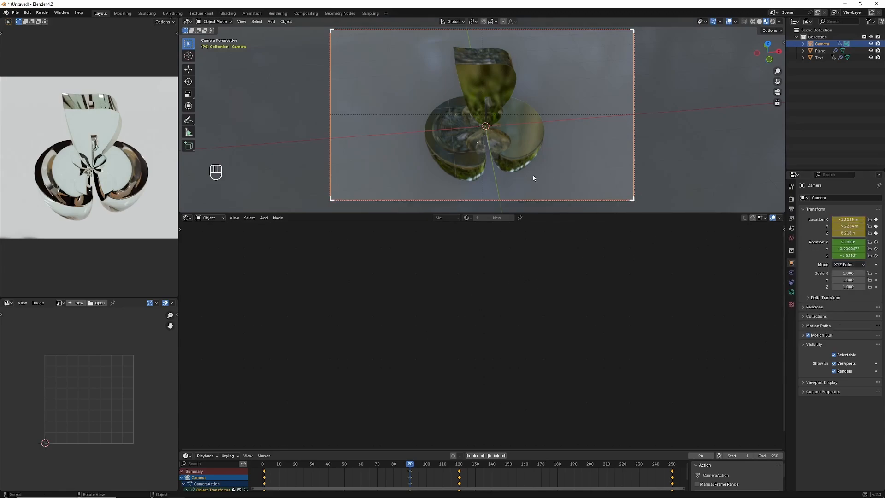
# Step: Lower the backdrop plane's material roughness to about 0.073
pyautogui.click(687, 145)
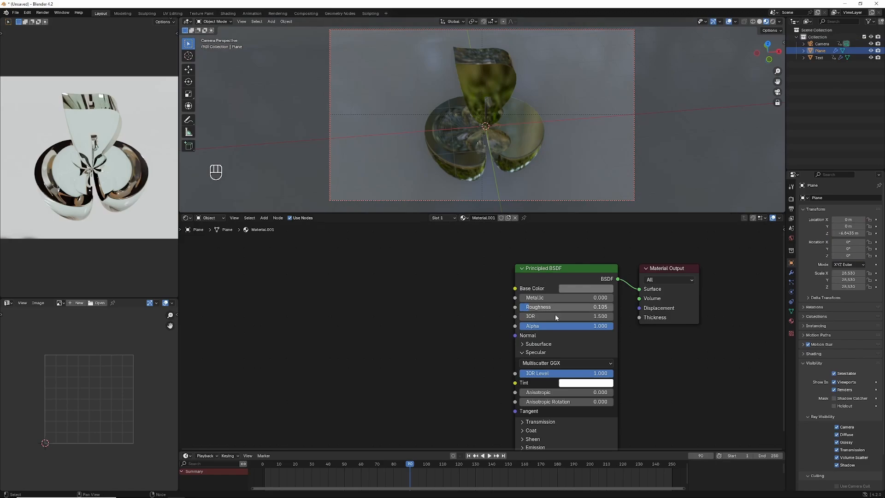
pyautogui.moveTo(530, 307); pyautogui.dragTo(526, 307)
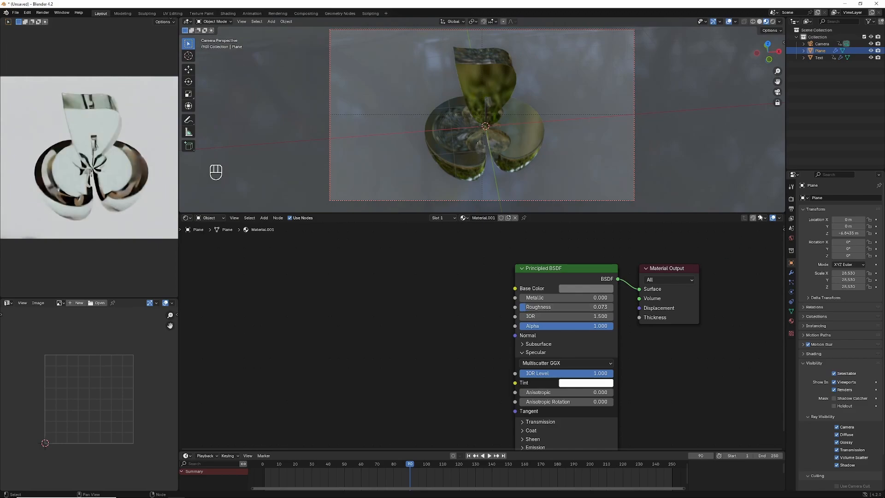
# Step: Reframe the camera at frame 90 from a slightly lower angle, replacing its location keyframe and inserting a rotation keyframe
pyautogui.moveTo(767, 44); pyautogui.dragTo(764, 48)
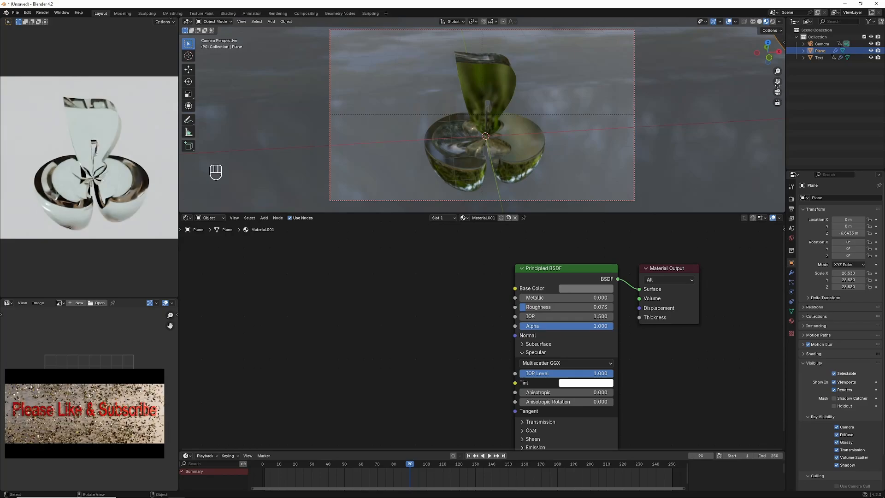
pyautogui.moveTo(777, 82); pyautogui.dragTo(776, 73)
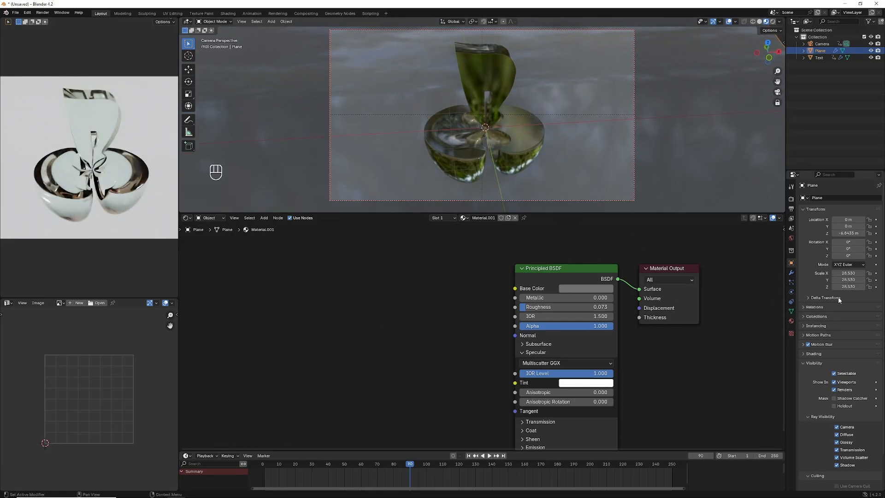
pyautogui.click(820, 44)
pyautogui.rightClick(825, 225)
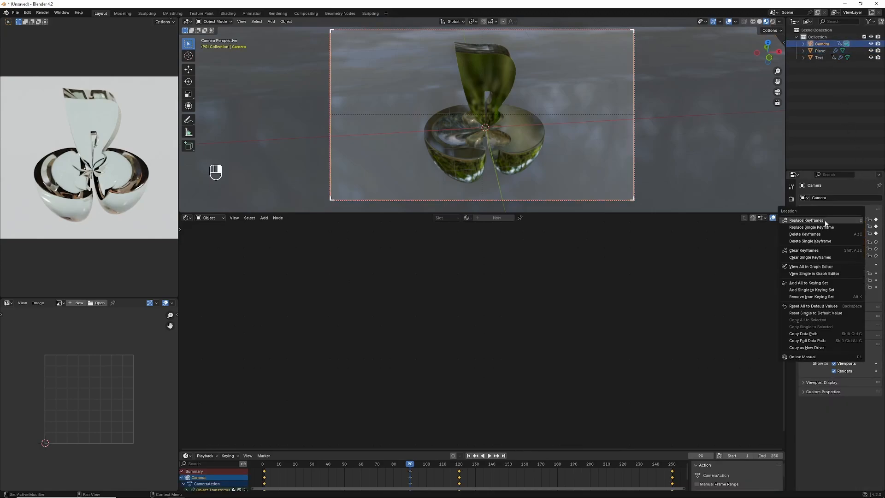
pyautogui.click(825, 223)
pyautogui.rightClick(850, 242)
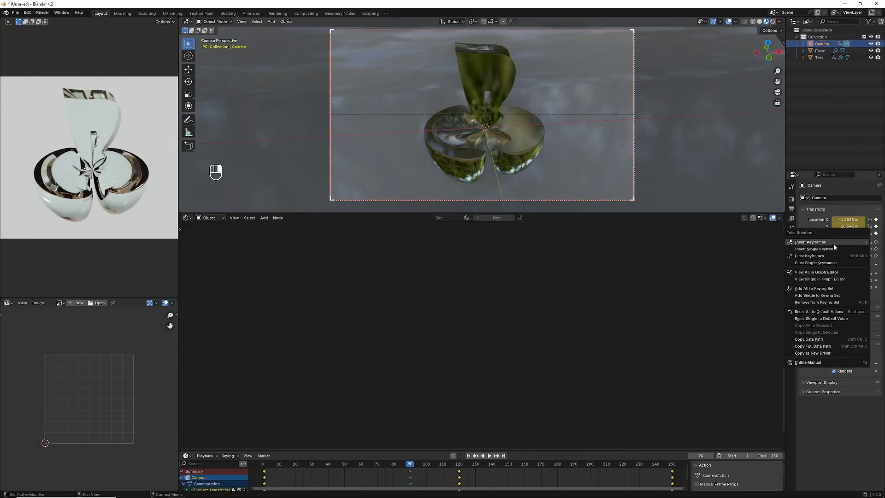
pyautogui.click(833, 243)
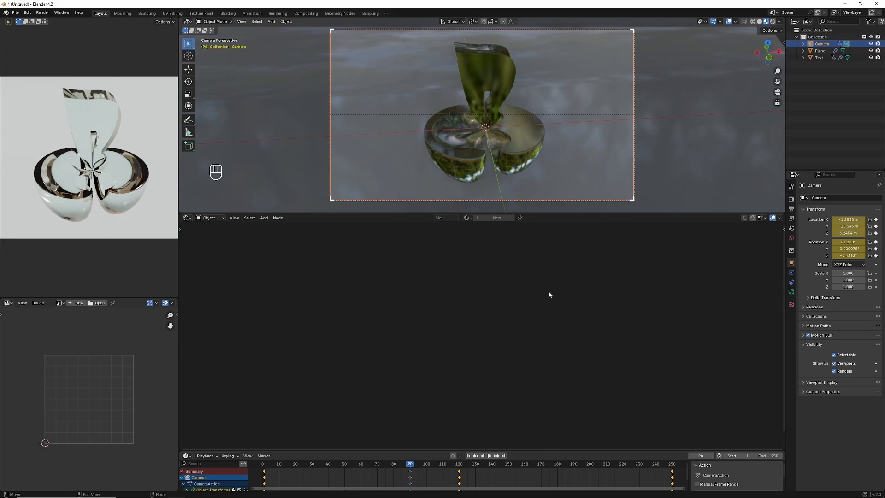
# Step: Try blue tints on the backdrop's base color, settling on an almost neutral, slightly warm grey
pyautogui.click(667, 175)
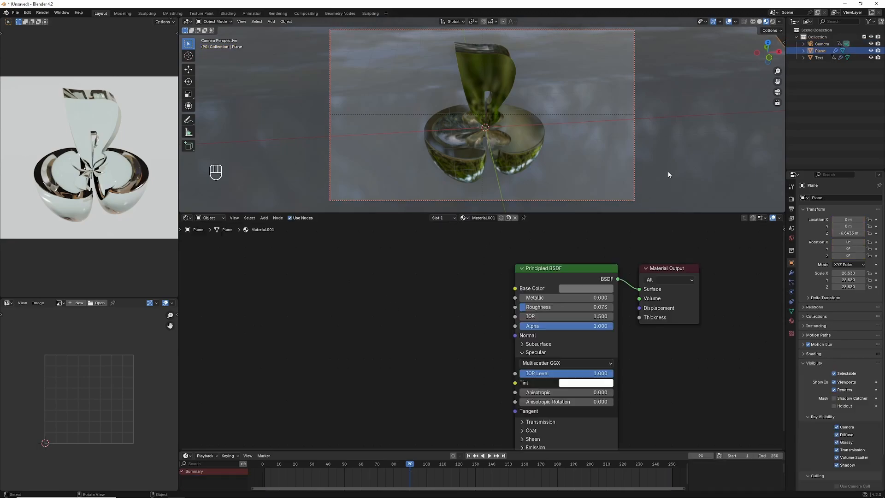
pyautogui.click(582, 289)
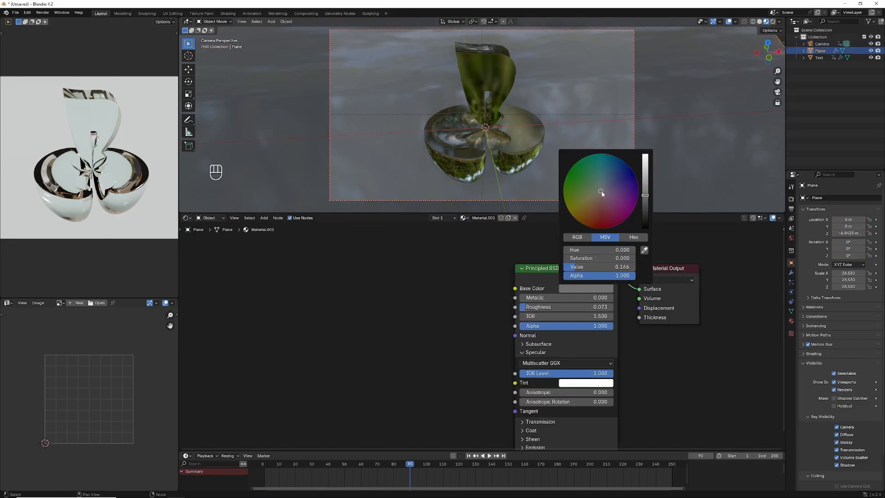
pyautogui.moveTo(601, 193)
pyautogui.mouseDown()
pyautogui.moveTo(594, 197)
pyautogui.moveTo(603, 183)
pyautogui.mouseUp()
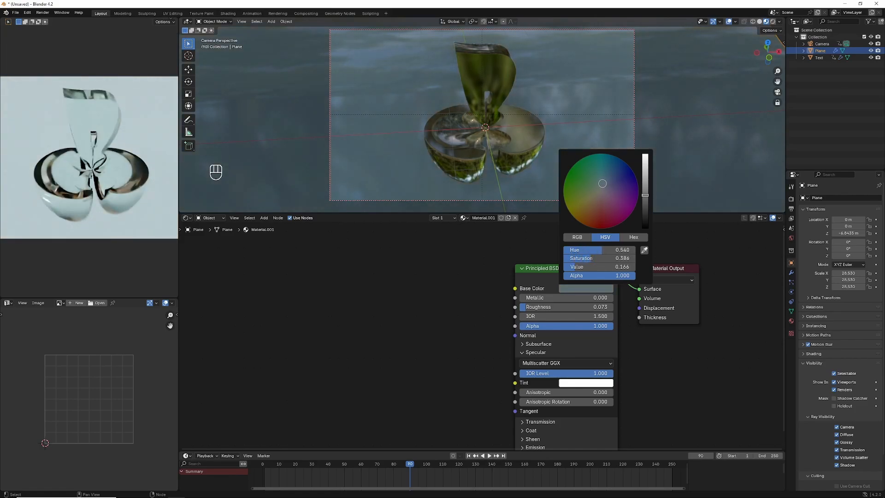
pyautogui.moveTo(602, 183); pyautogui.dragTo(601, 188)
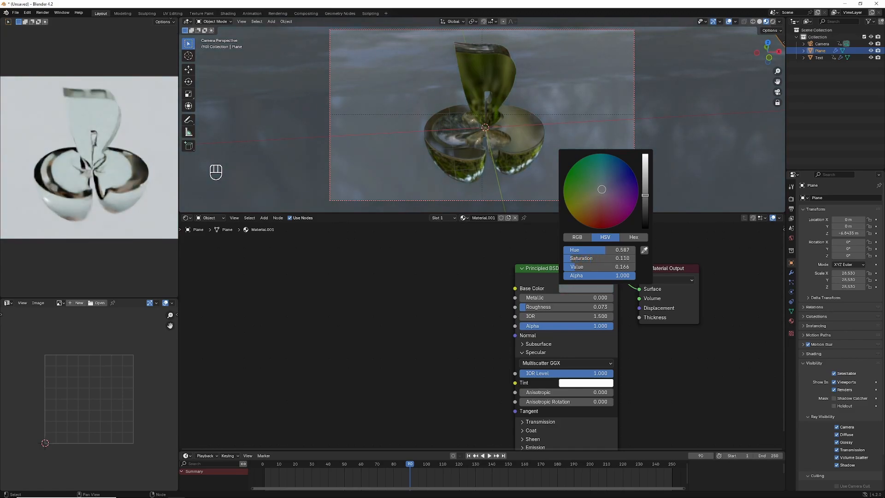
pyautogui.moveTo(601, 189); pyautogui.dragTo(600, 193)
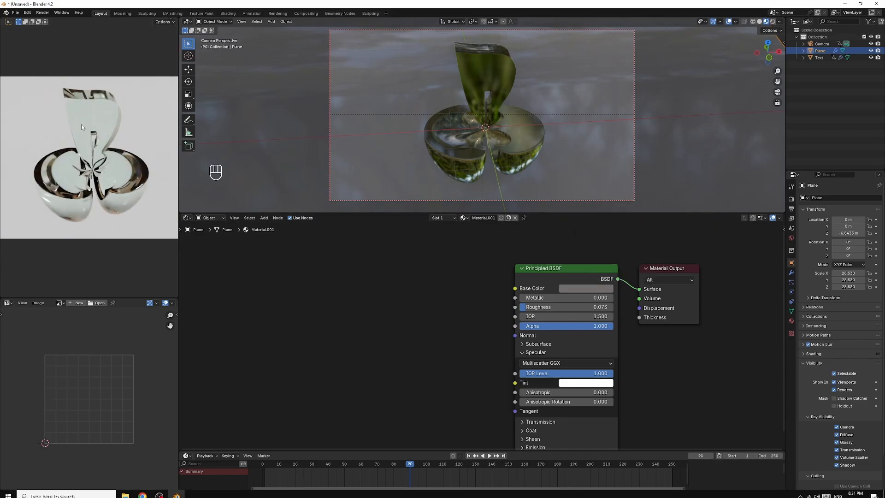
# Step: Render frame 90 as a still image and inspect the result in a maximized render window
pyautogui.click(43, 14)
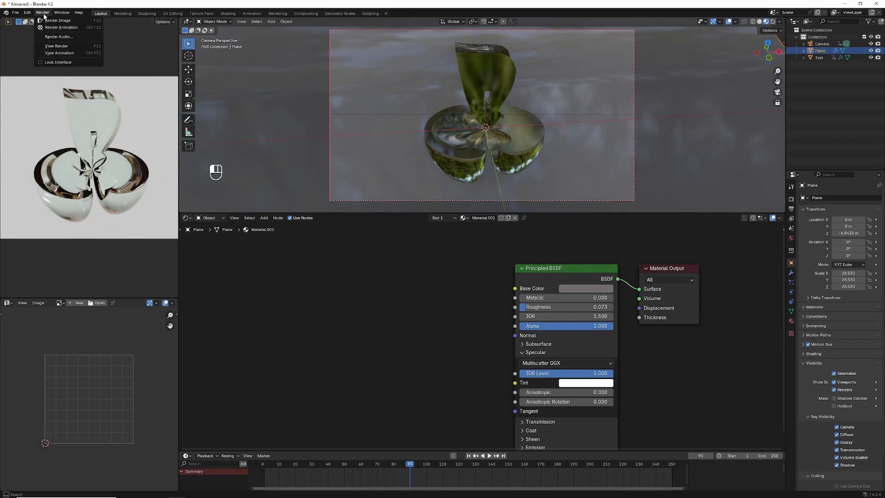
pyautogui.click(52, 21)
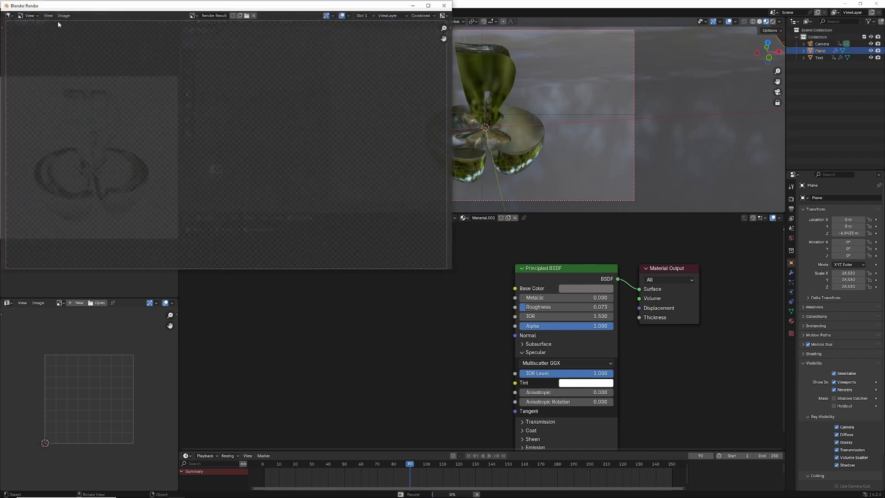
pyautogui.click(428, 5)
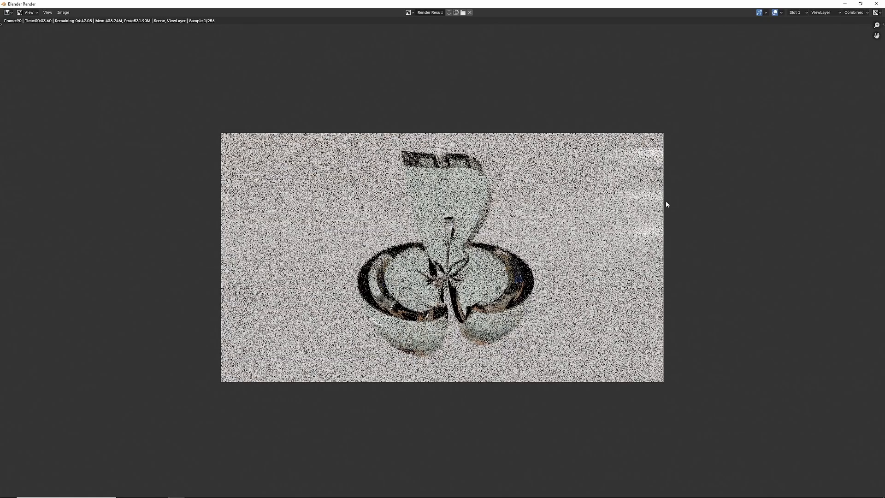
pyautogui.scroll(2, 770, 234)
pyautogui.scroll(-1, 779, 234)
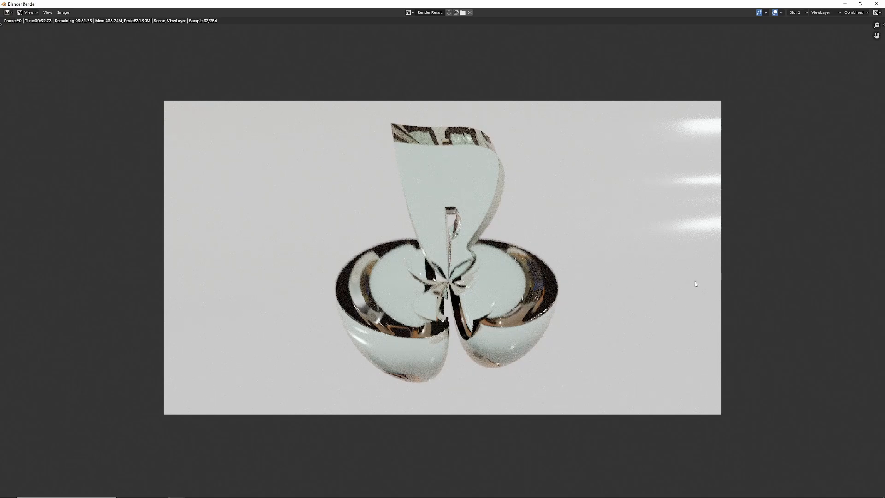
pyautogui.scroll(1, 745, 285)
pyautogui.scroll(-1, 745, 286)
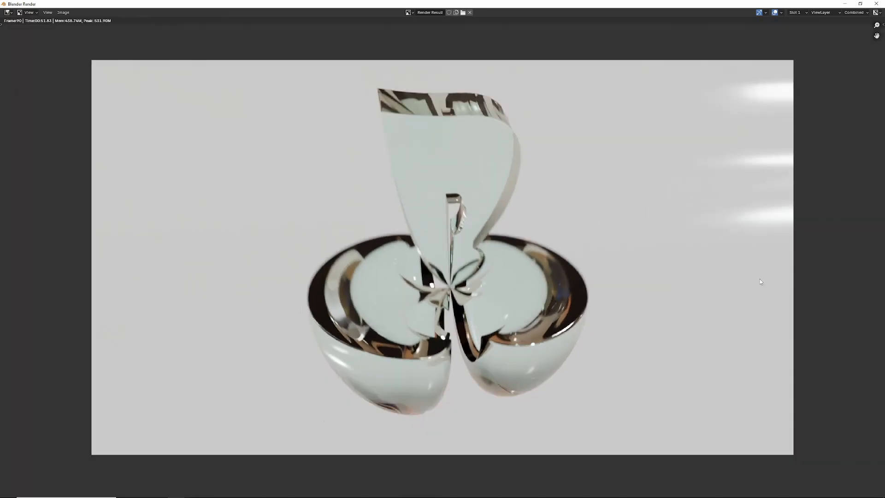
pyautogui.scroll(-1, 759, 279)
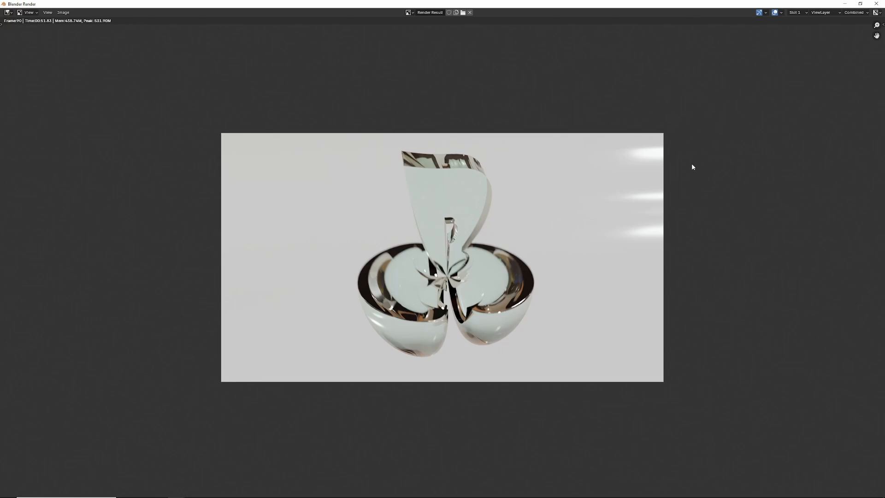
pyautogui.moveTo(111, 497)
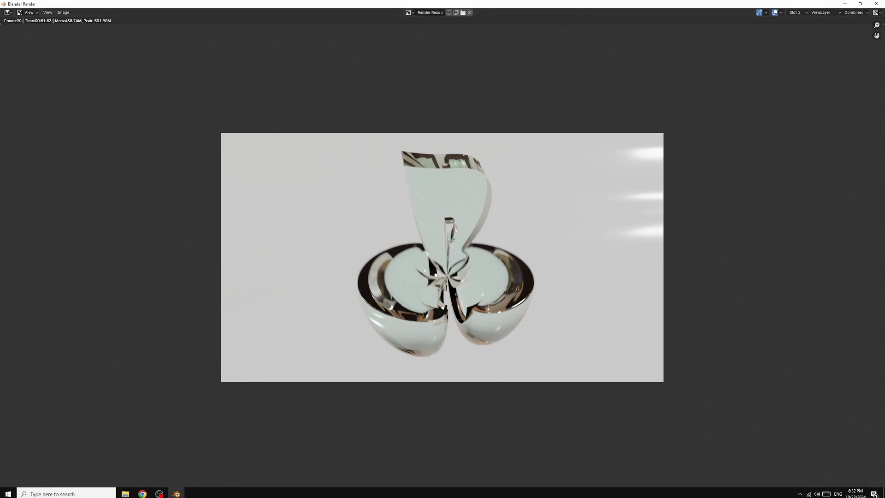
# Step: Return from the render window to the main workspace and set the output resolution to 1920 × 1080 px
pyautogui.moveTo(178, 492)
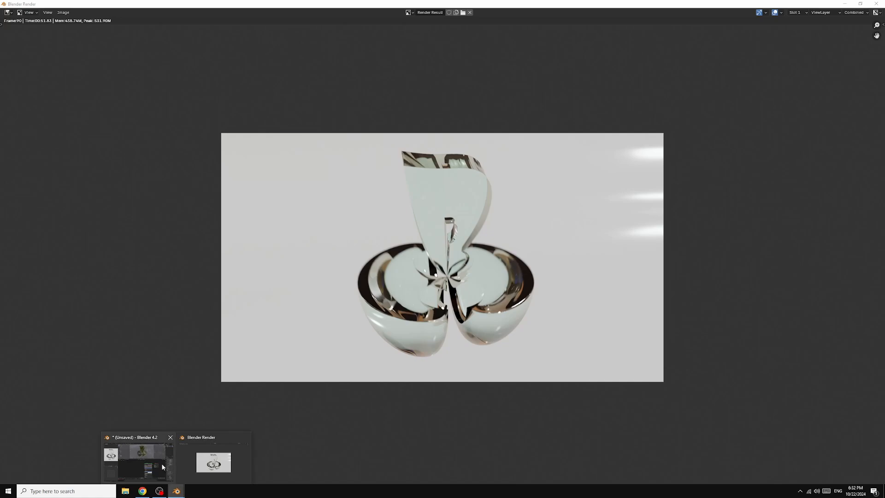
pyautogui.click(146, 450)
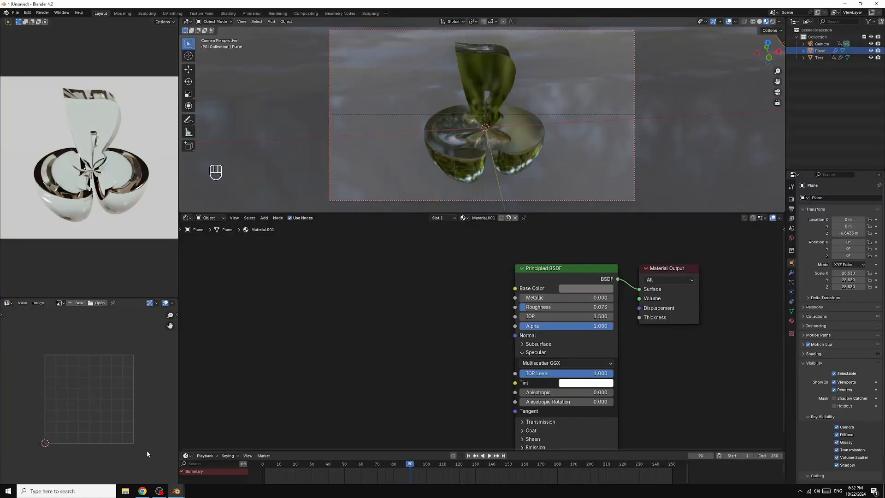
pyautogui.click(42, 13)
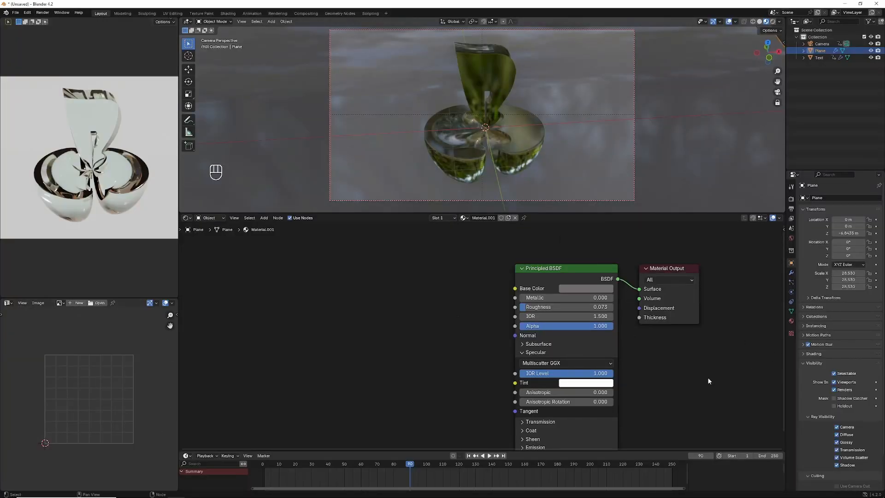
pyautogui.click(791, 208)
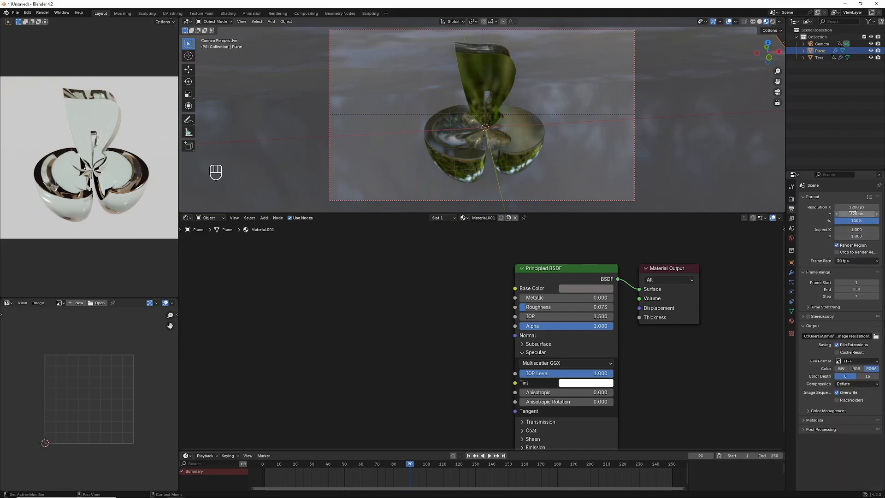
pyautogui.press('KP_1')
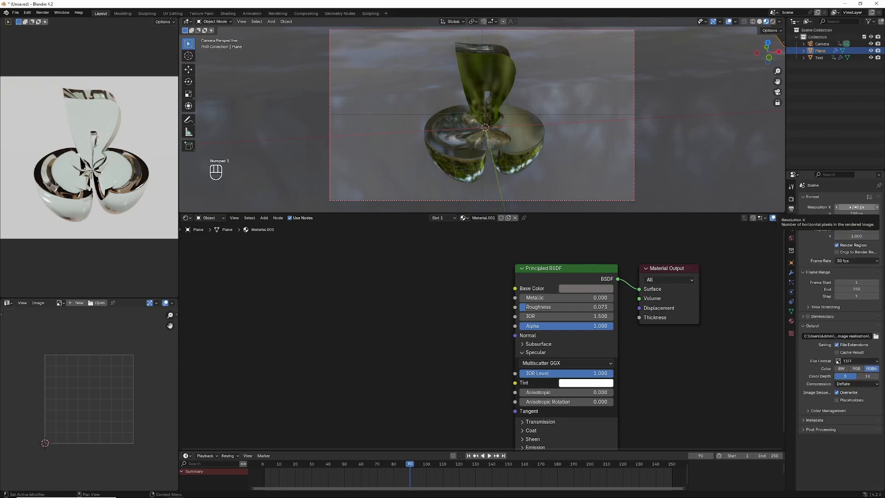
pyautogui.press('KP_9')
pyautogui.press('KP_2')
pyautogui.press('KP_0')
pyautogui.press('Return')
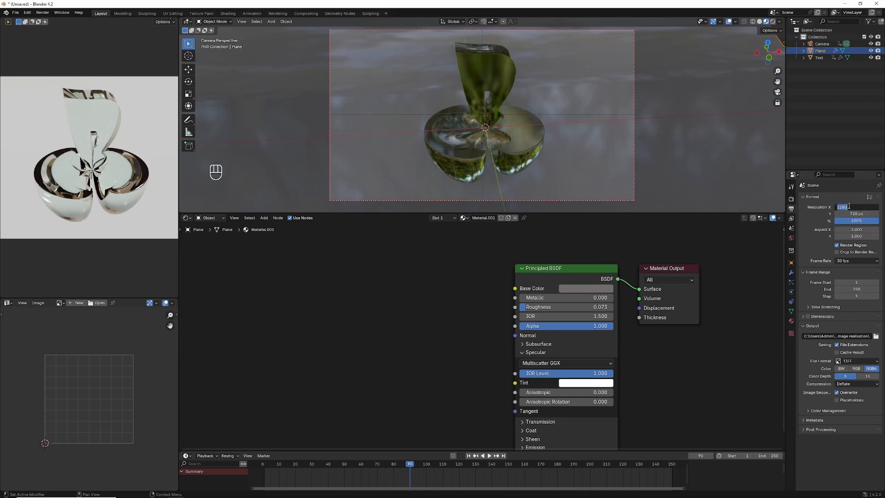
pyautogui.write('1920')
pyautogui.press('Return')
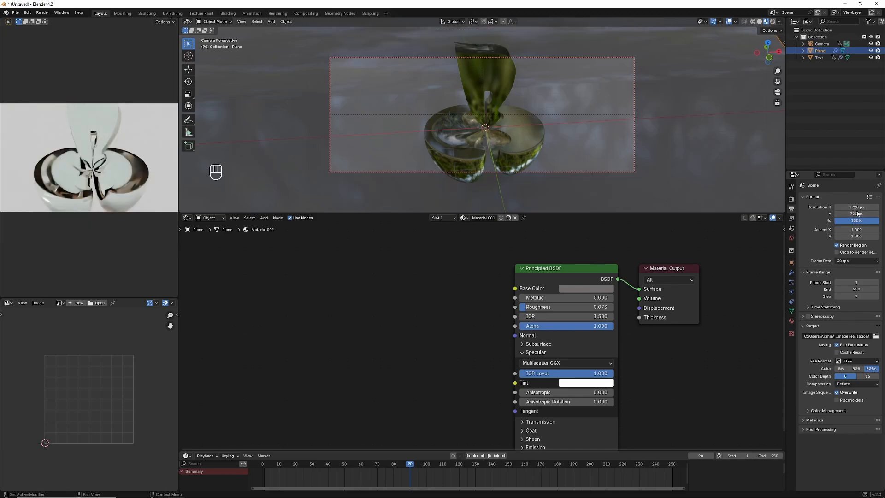
pyautogui.click(855, 214)
pyautogui.write('1080')
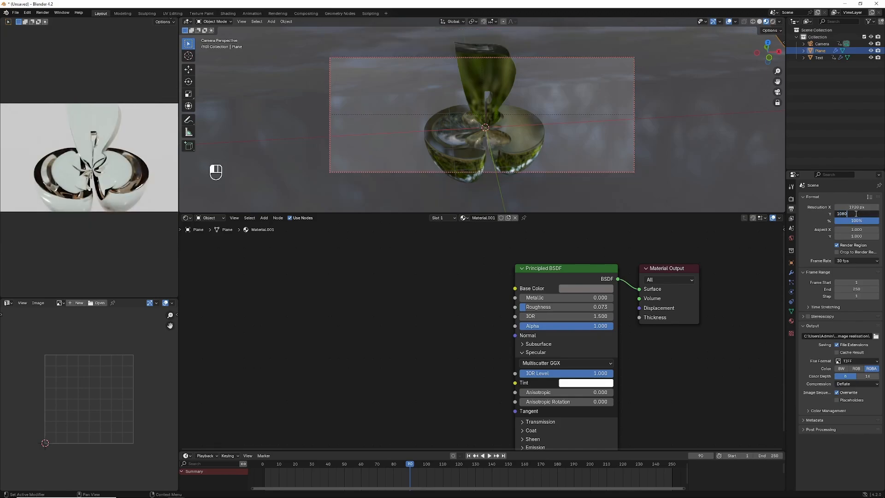
pyautogui.press('Return')
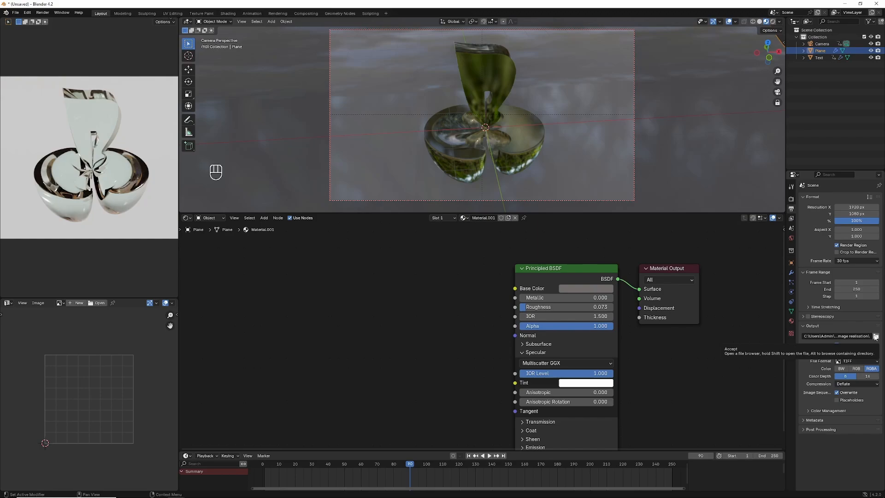
# Step: Set the render output file format to FFmpeg Video and expand the output's color management settings
pyautogui.click(872, 363)
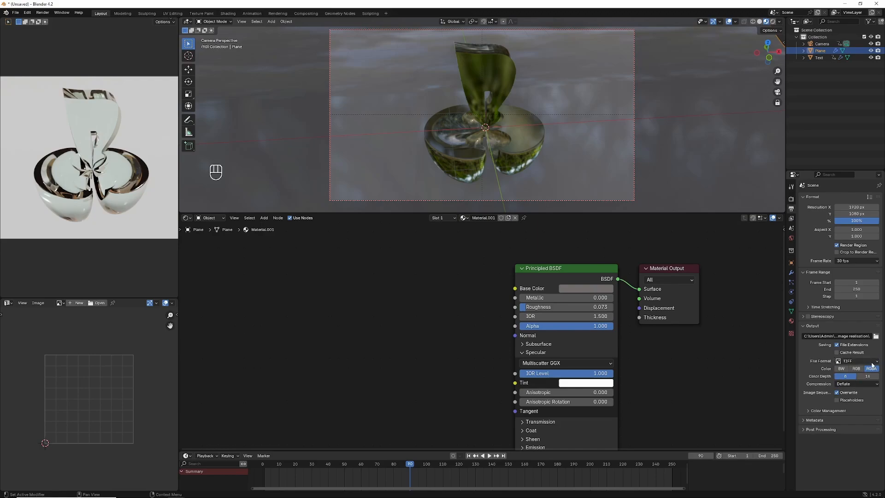
pyautogui.click(869, 364)
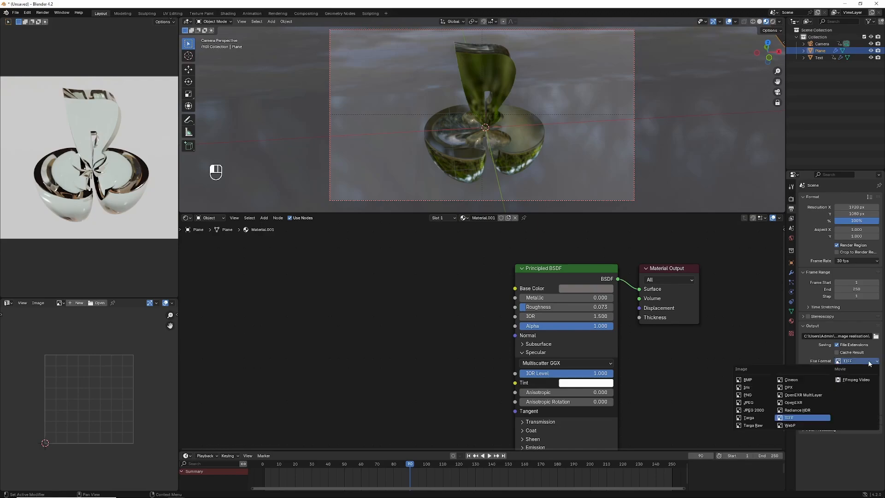
pyautogui.click(856, 380)
pyautogui.click(808, 380)
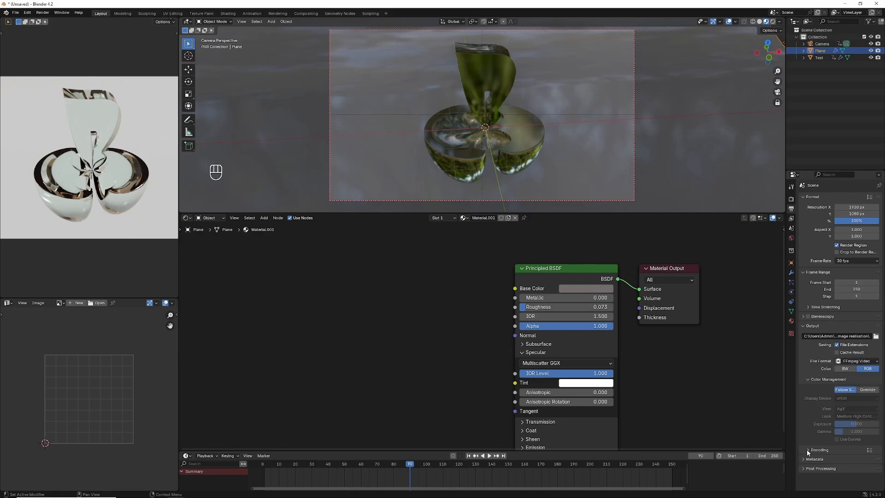
# Step: Set the video encoding container to MPEG-4 and the output quality to High Quality
pyautogui.click(808, 450)
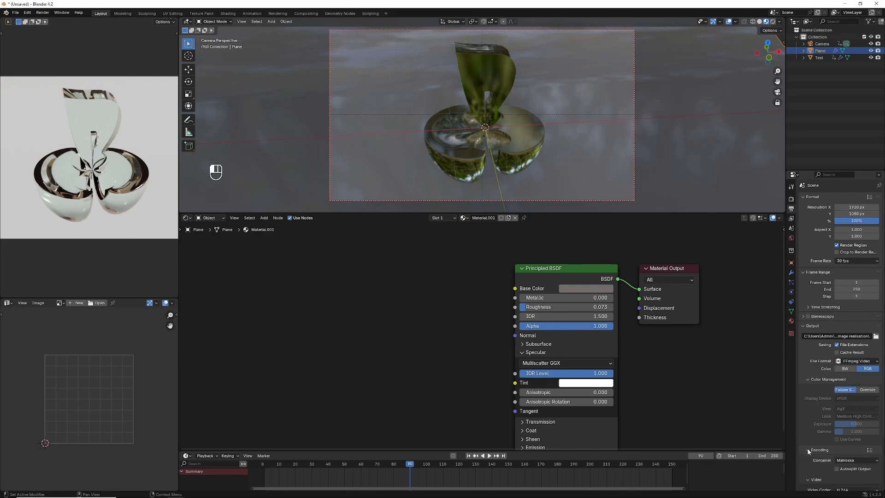
pyautogui.click(857, 460)
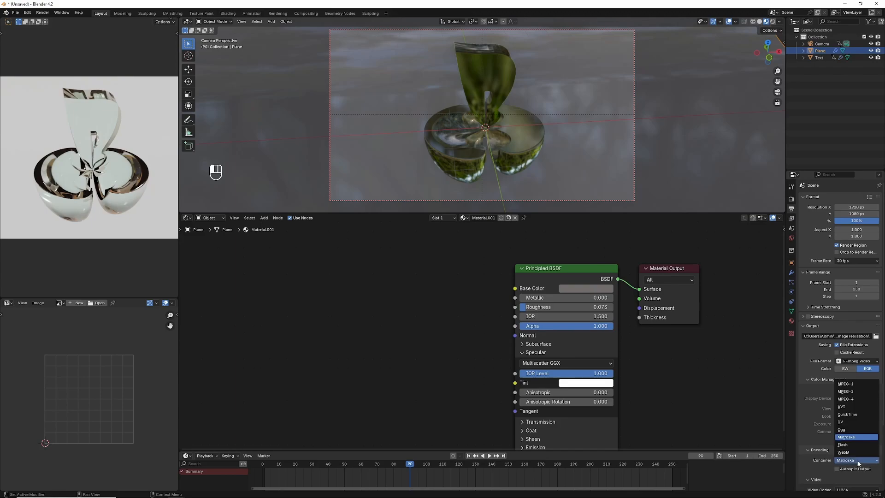
pyautogui.click(843, 399)
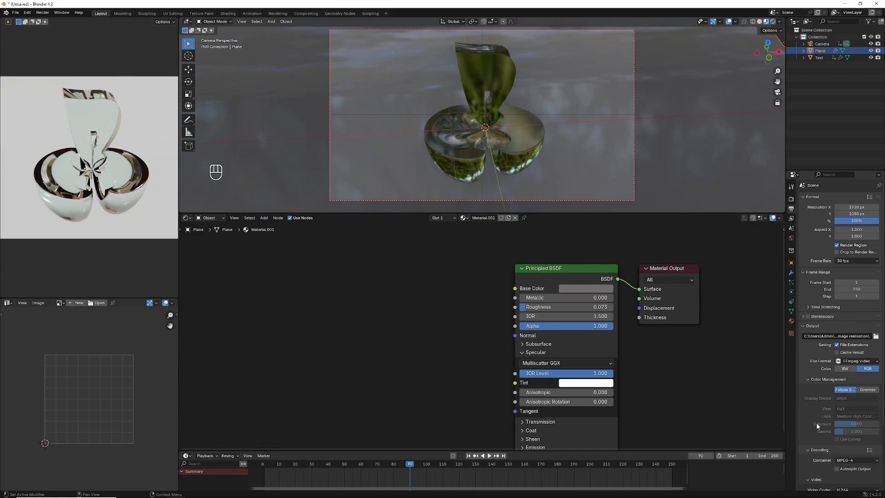
pyautogui.scroll(-3, 858, 456)
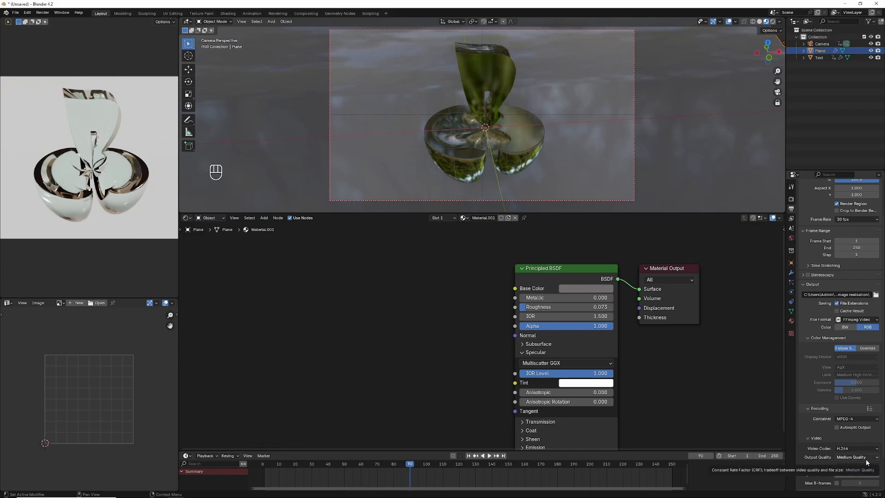
pyautogui.click(847, 458)
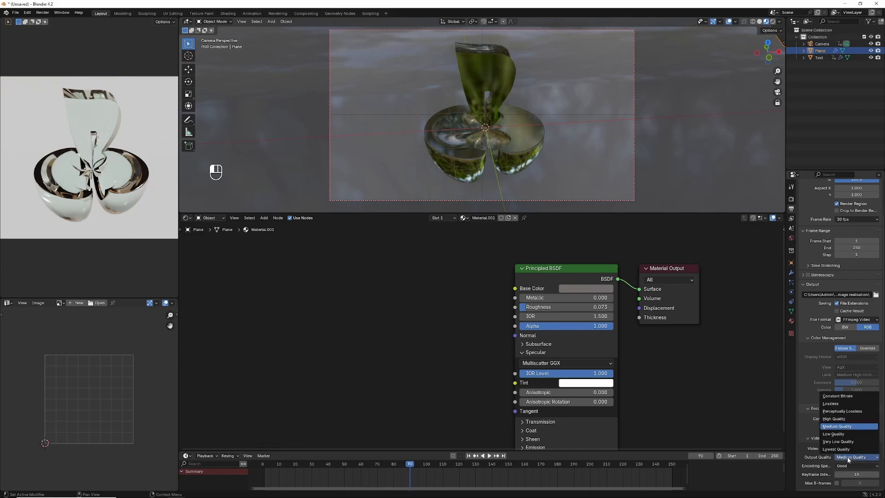
pyautogui.click(837, 419)
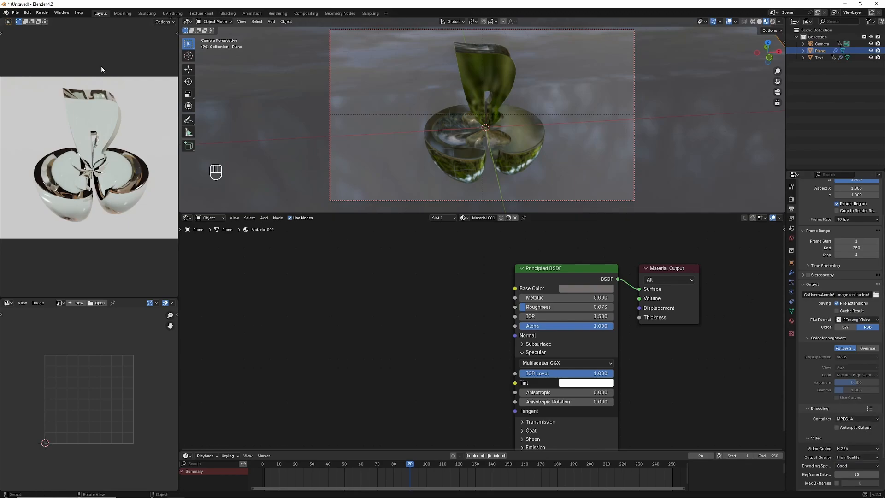
# Step: Maximize the rendered preview viewport and fit the camera view in it
pyautogui.click(43, 14)
pyautogui.hotkey('ctrl', 'space')
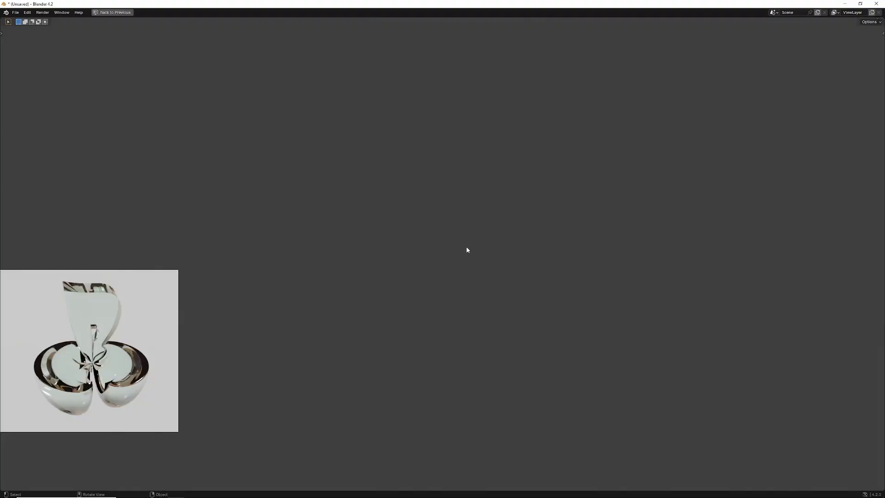
pyautogui.press('KP_0')
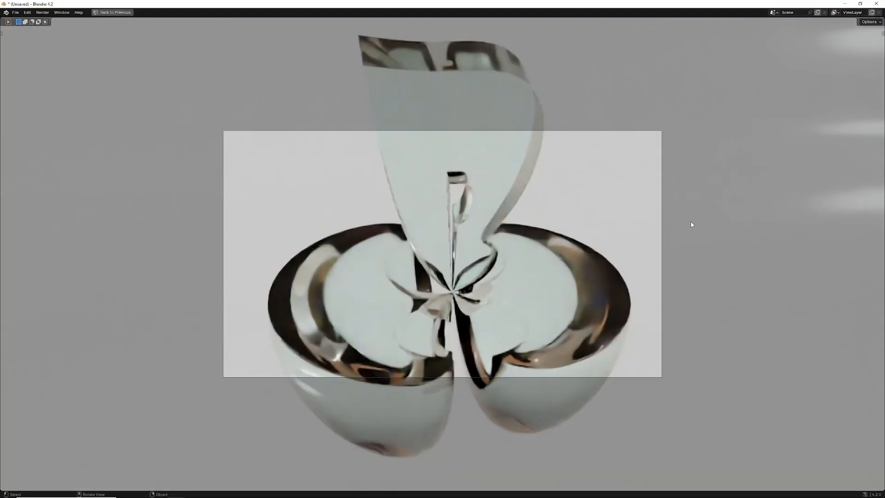